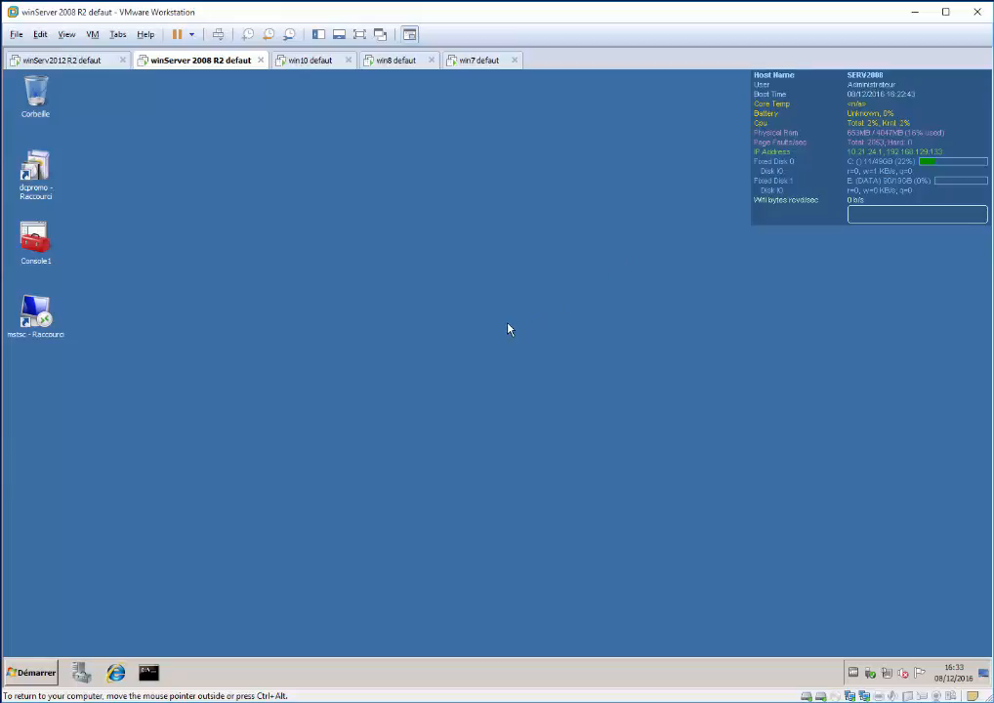
Check the server's Windows version by running winver in a command prompt, and close both windows
key("super+r")
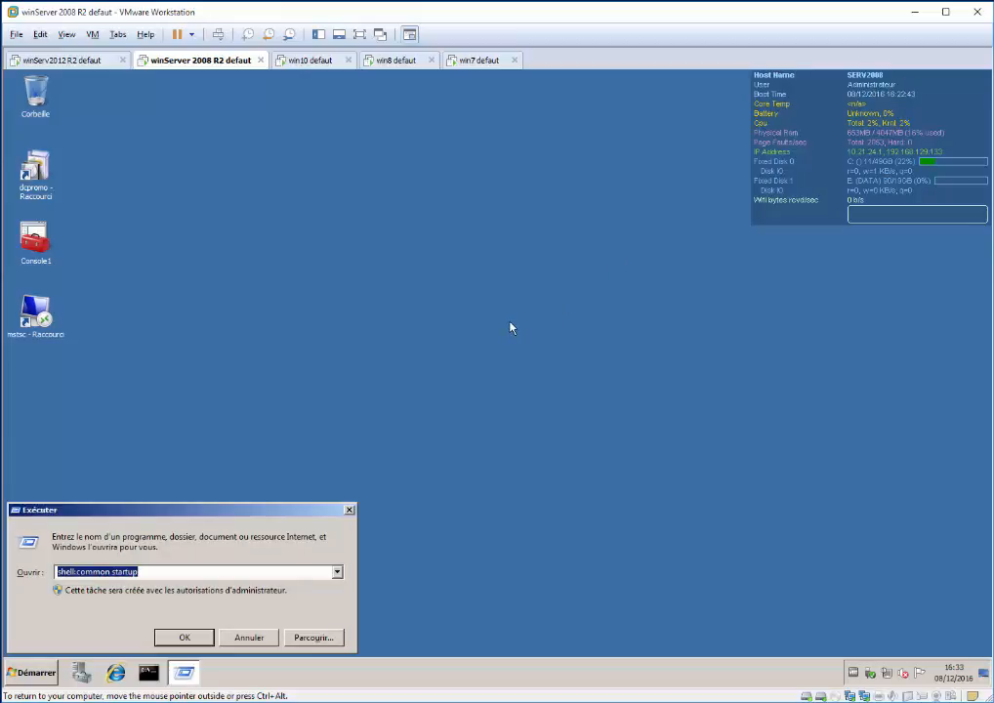
type("cmd")
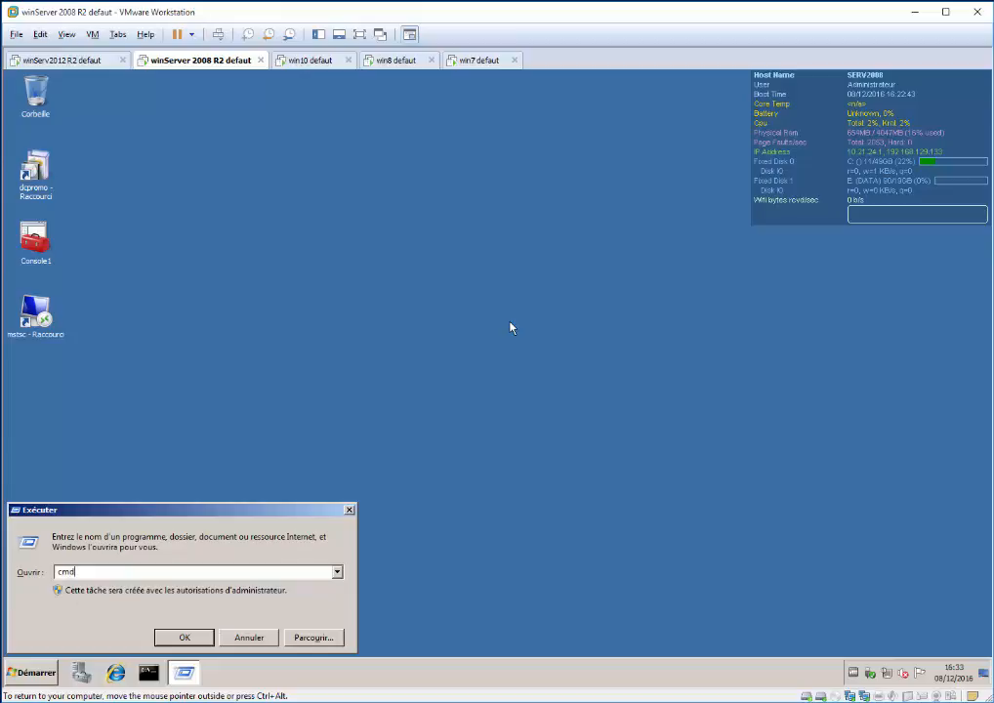
key("Return")
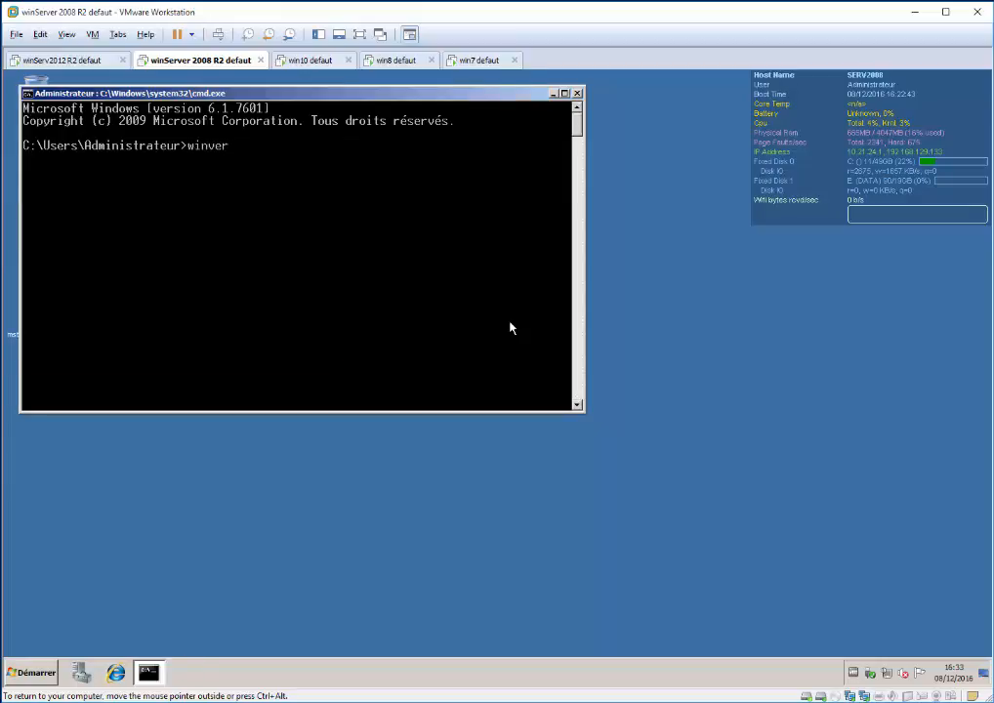
key("Return")
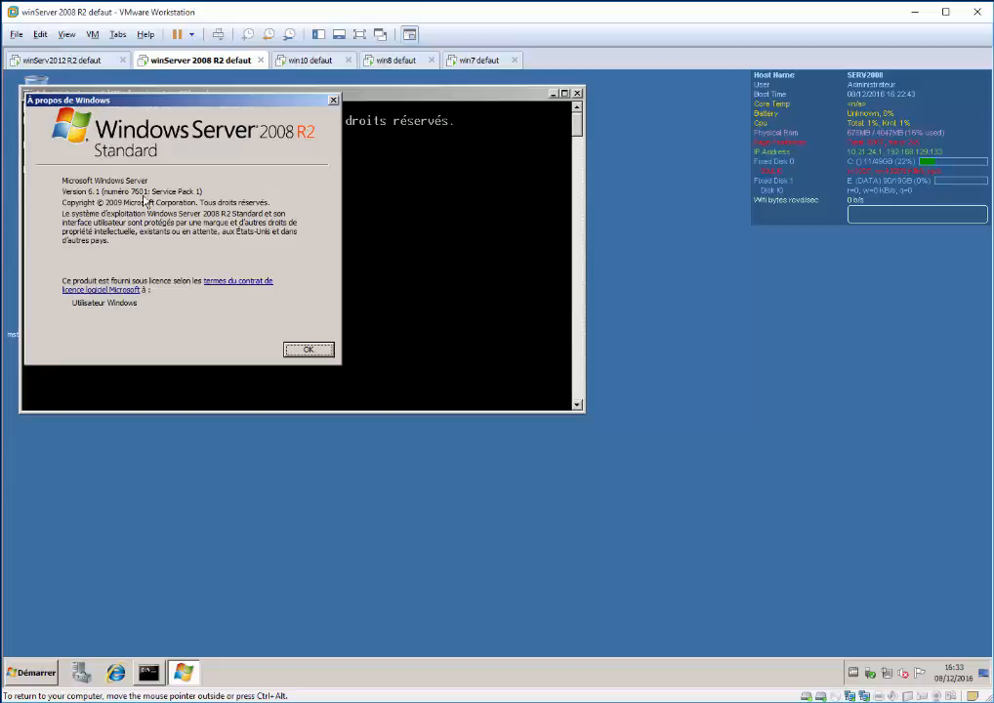
key("Return")
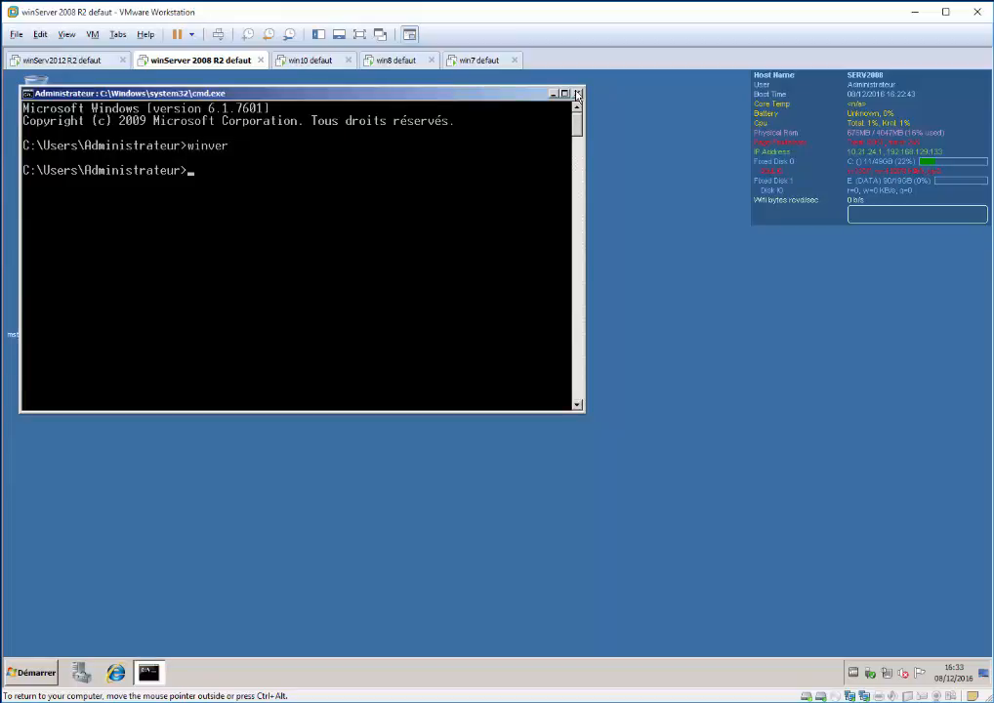
left_click(577, 94)
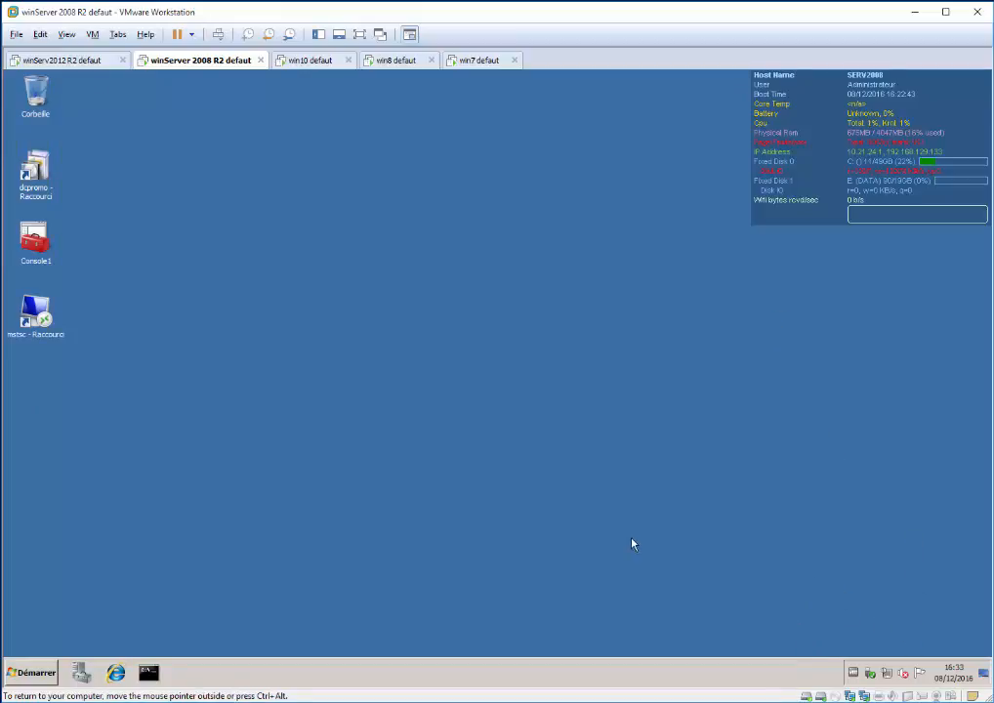
Look through the BD, Log and SYSVOL folders on the DATA (E:) drive and close the file window
key("super+e")
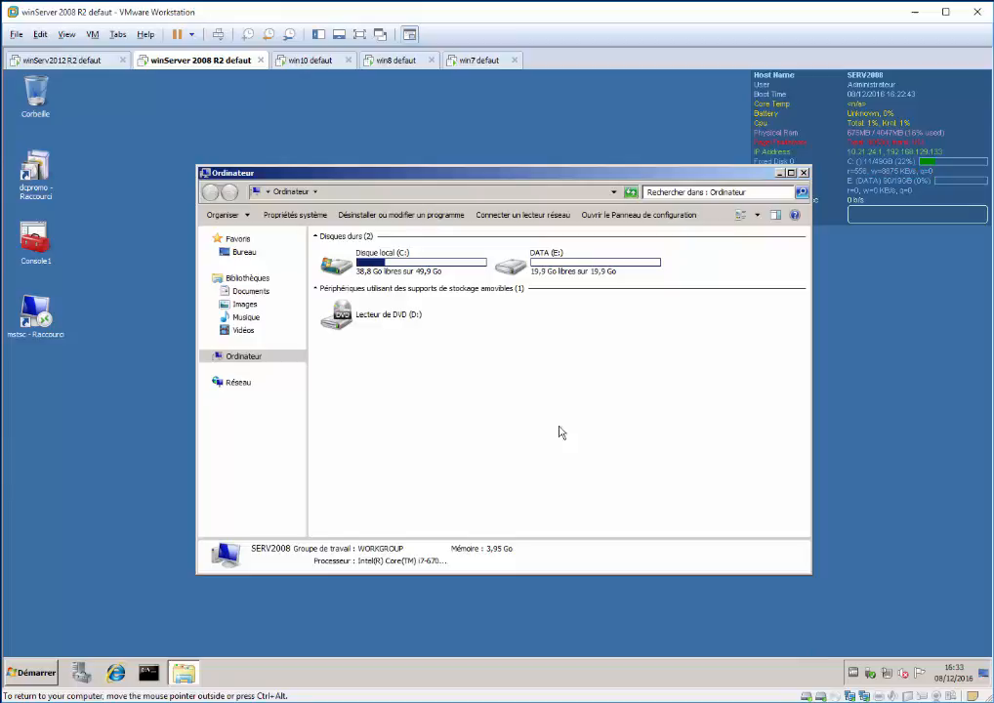
left_click(379, 260)
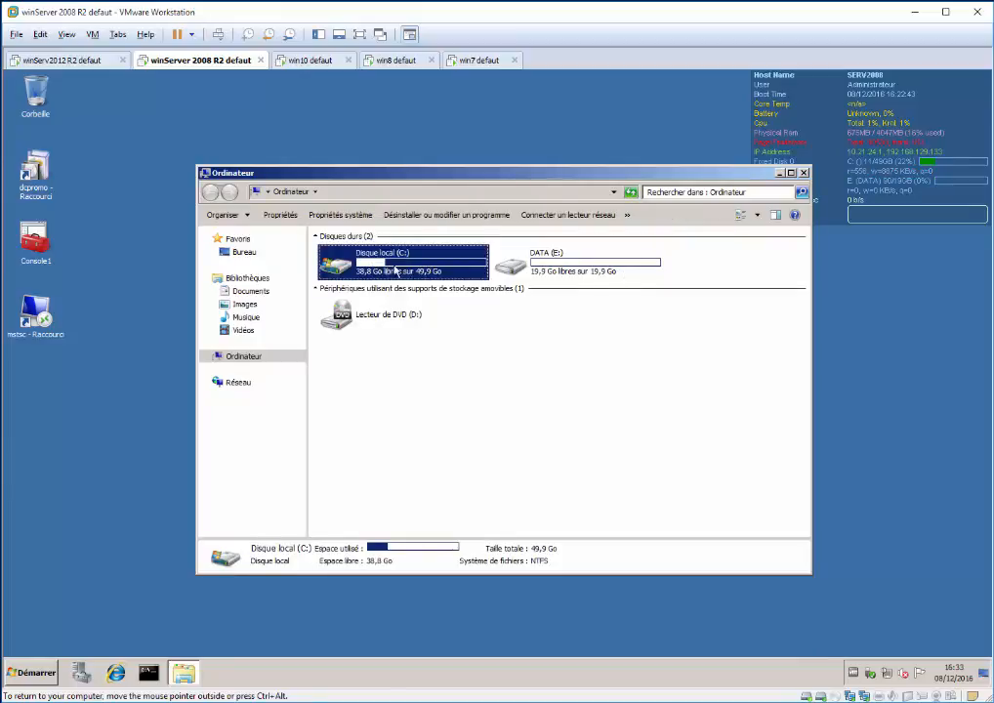
double_click(573, 273)
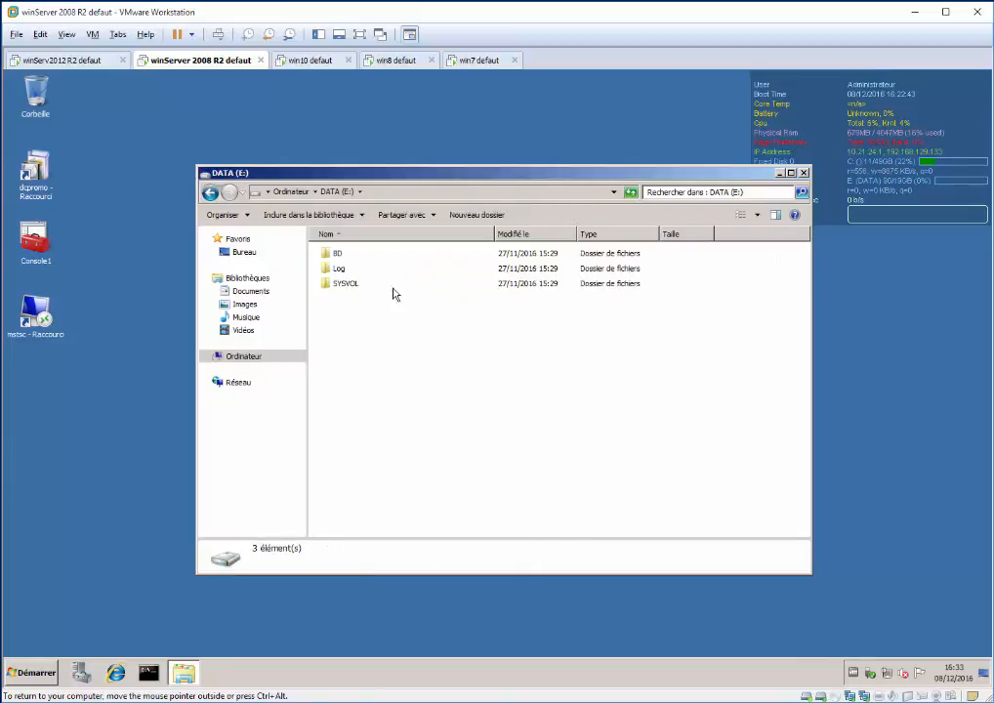
left_click(338, 253)
left_click(356, 269)
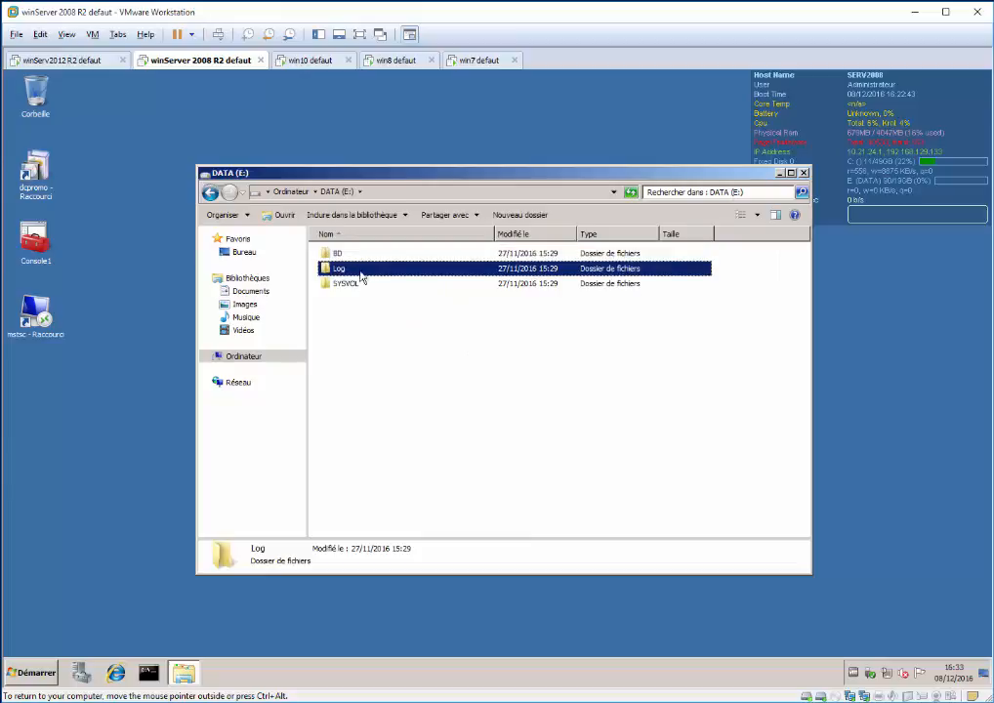
left_click(352, 284)
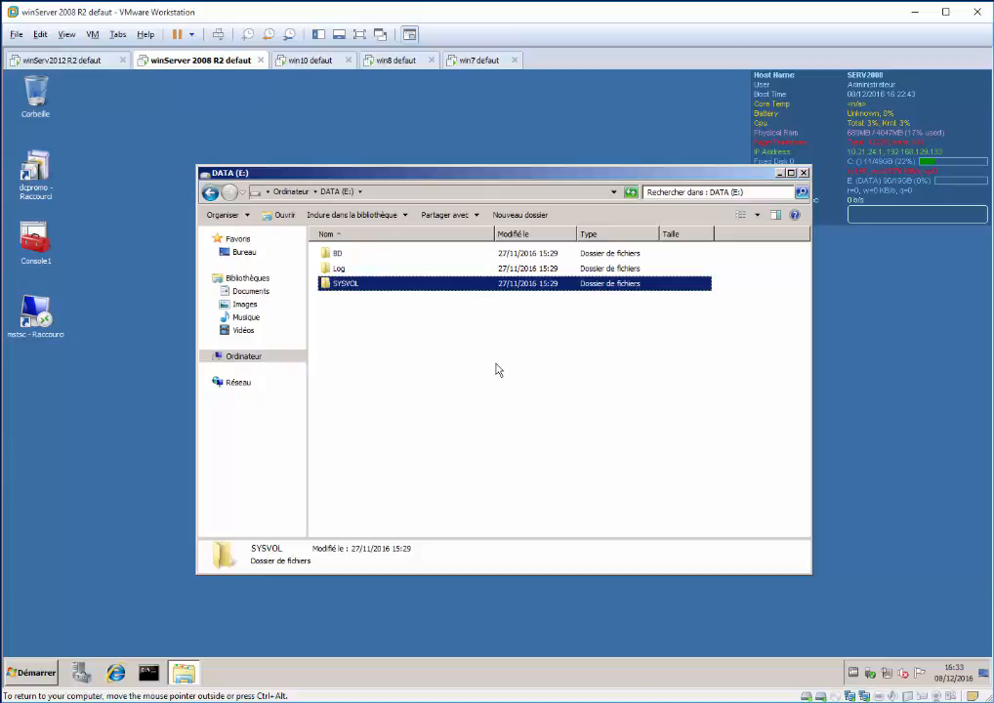
left_click(511, 410)
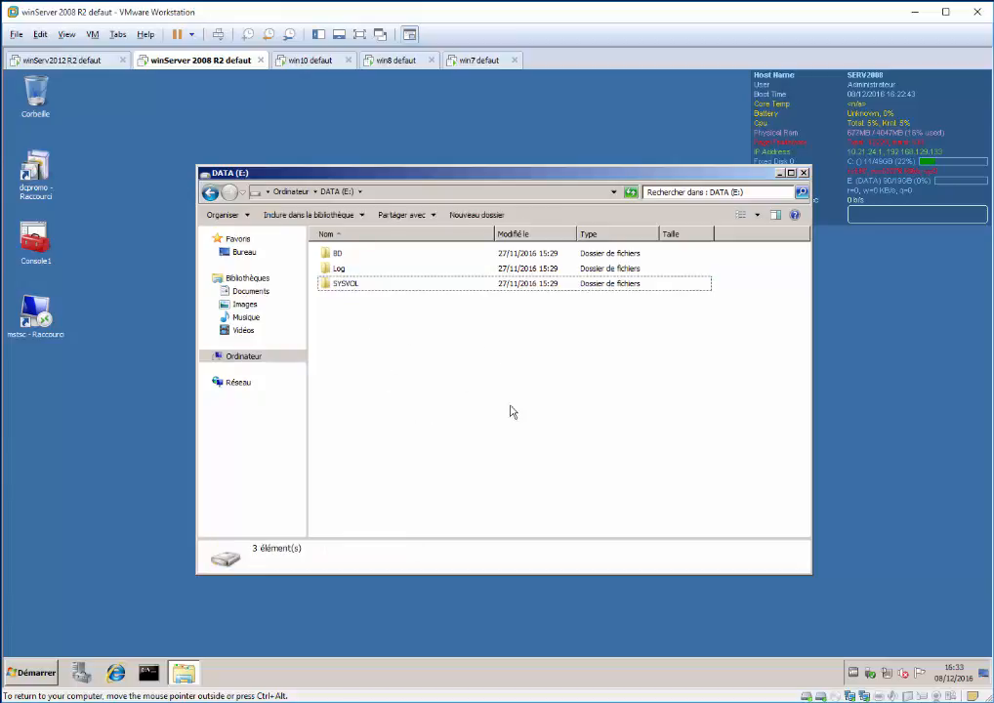
key("alt+F4")
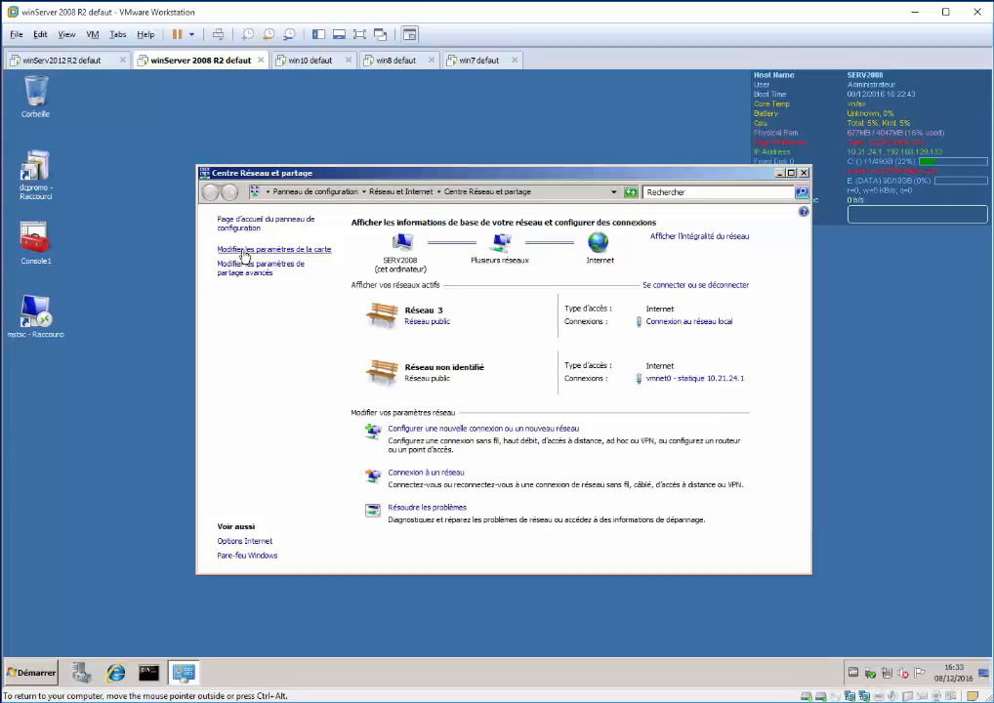
View the network connection details of the Connexion au réseau local adapter and close its status dialogs
left_click(295, 250)
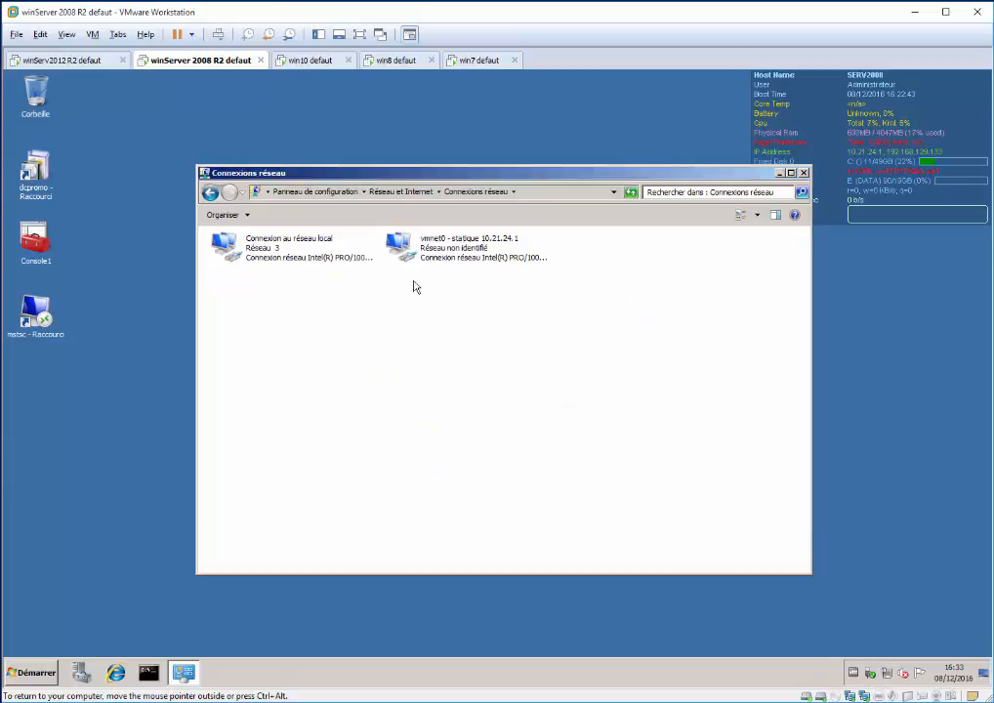
left_click(257, 249)
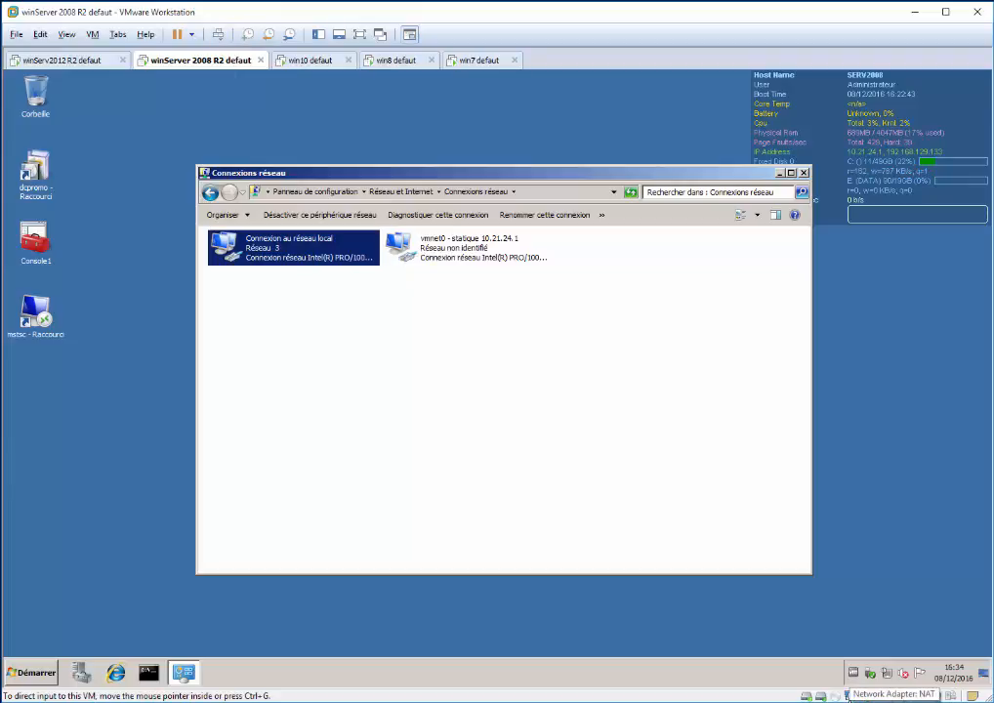
right_click(293, 255)
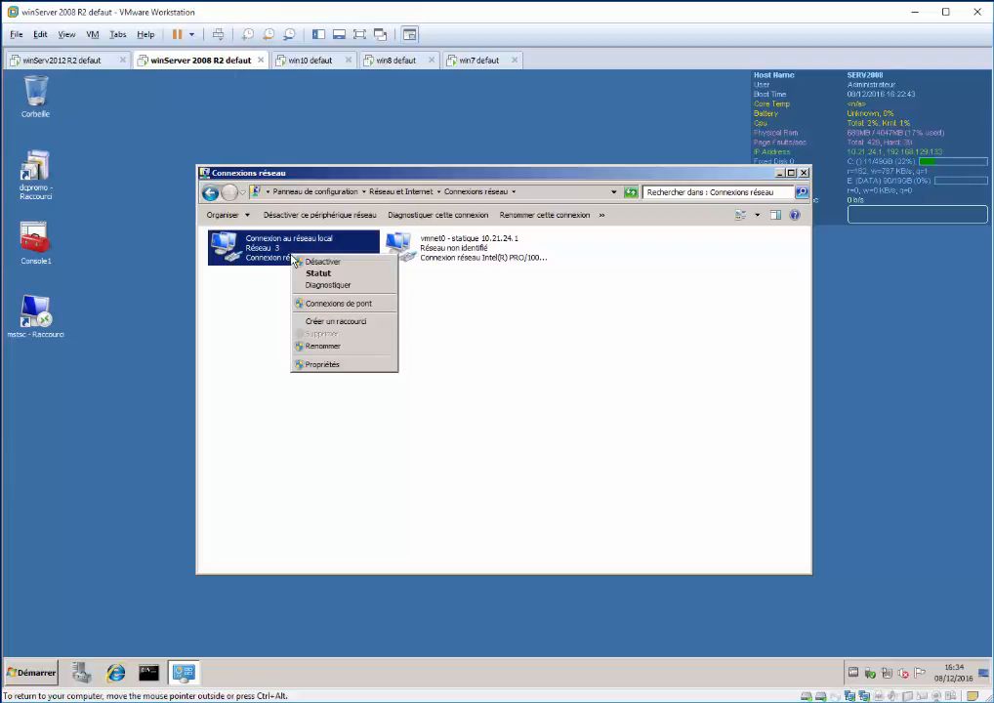
left_click(317, 272)
left_click(434, 360)
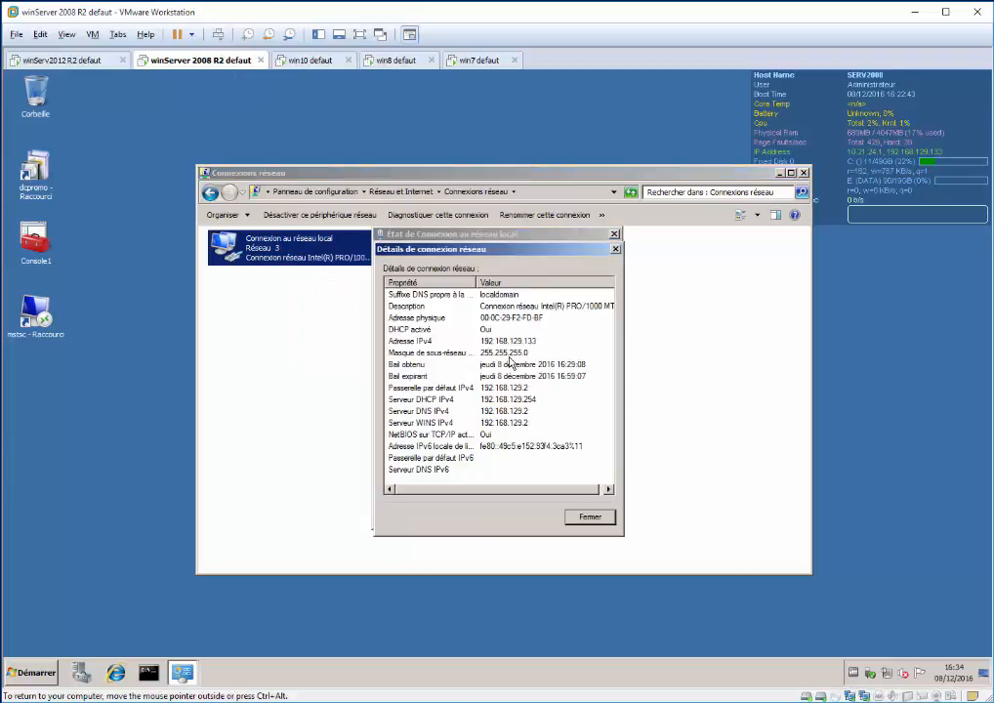
left_click(540, 320)
key("Escape")
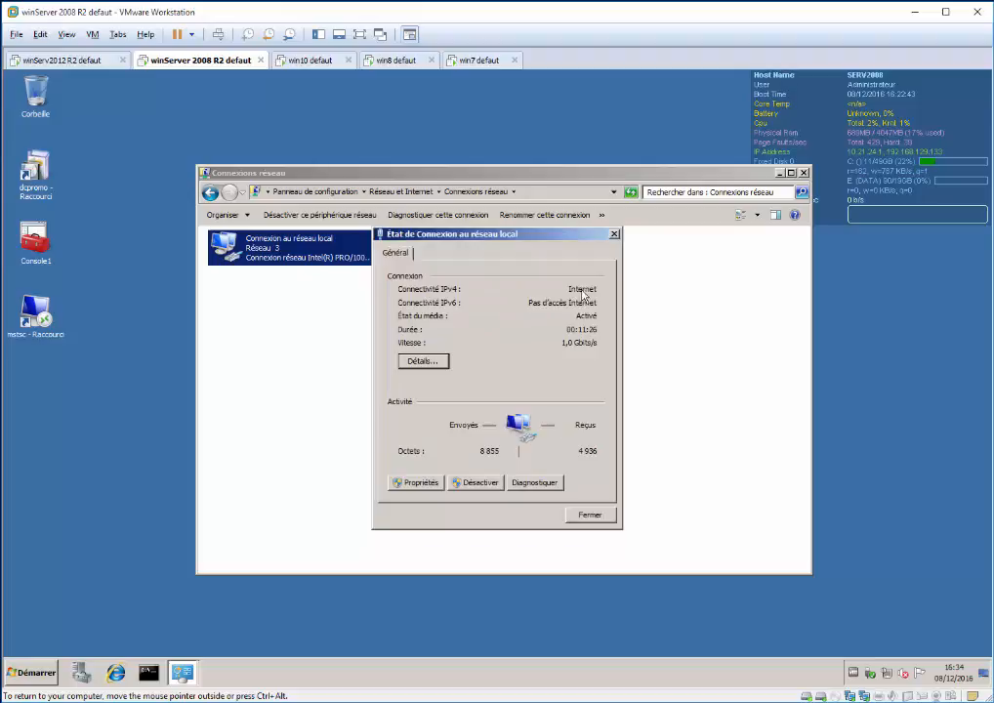
key("Escape")
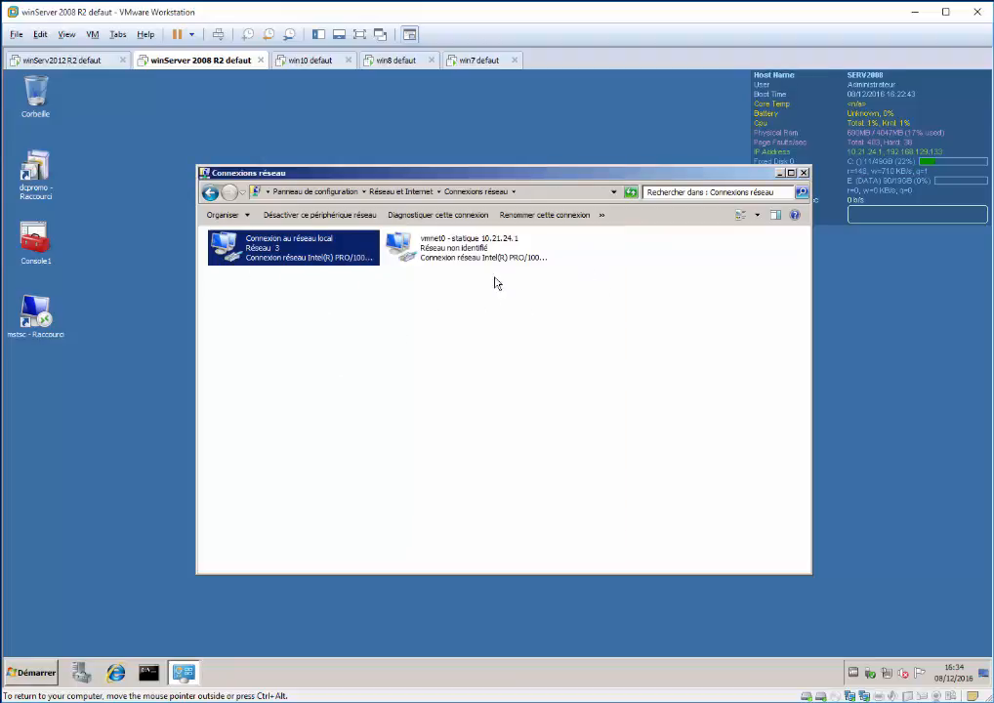
Examine the TCP/IPv4 properties of the vmnet0 adapter on the server, closing only the IPv4 dialog
left_click(391, 258)
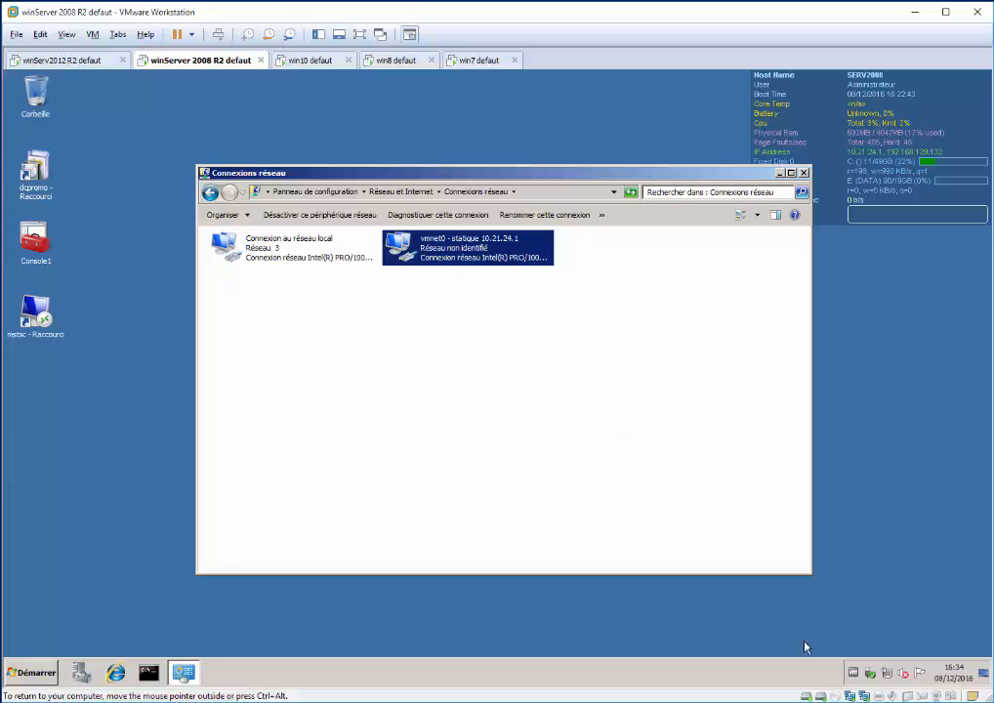
left_click(516, 356)
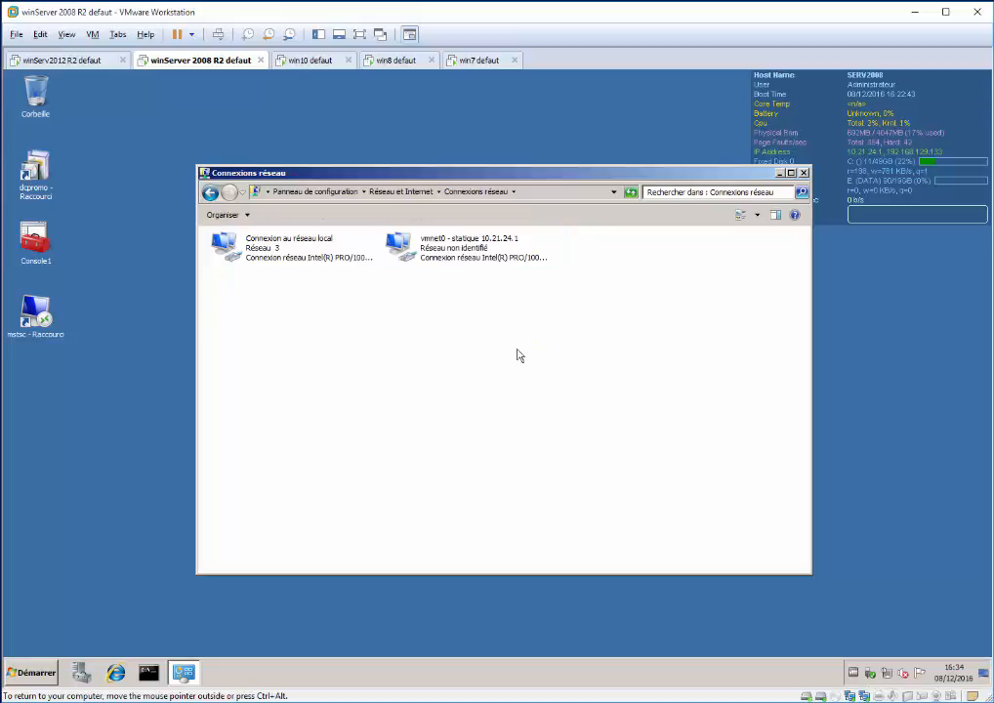
double_click(435, 258)
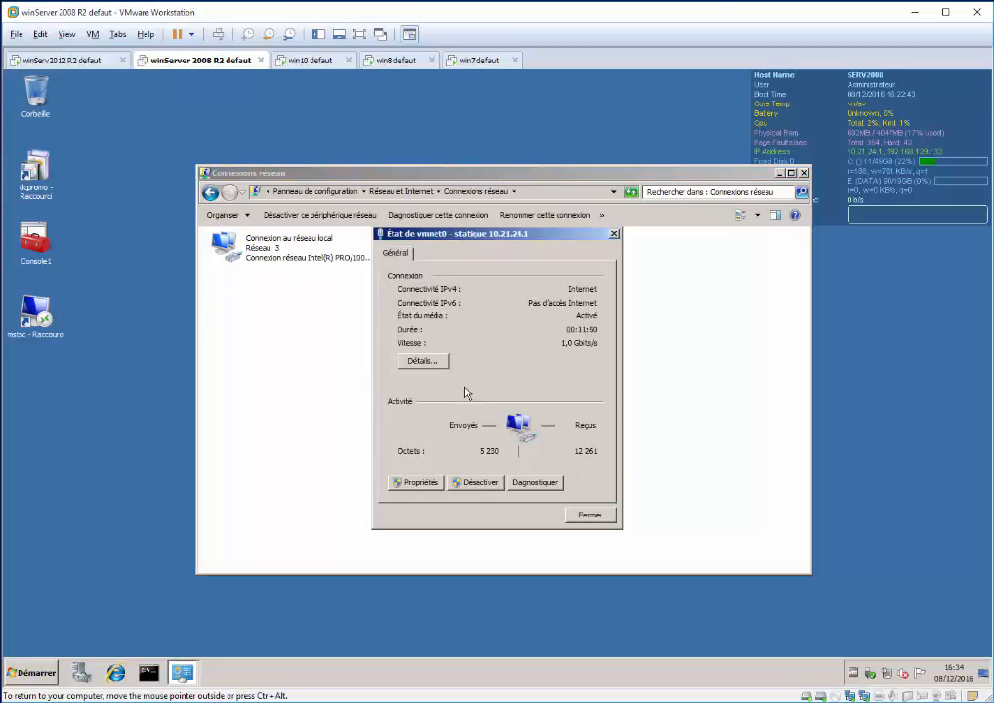
left_click(420, 482)
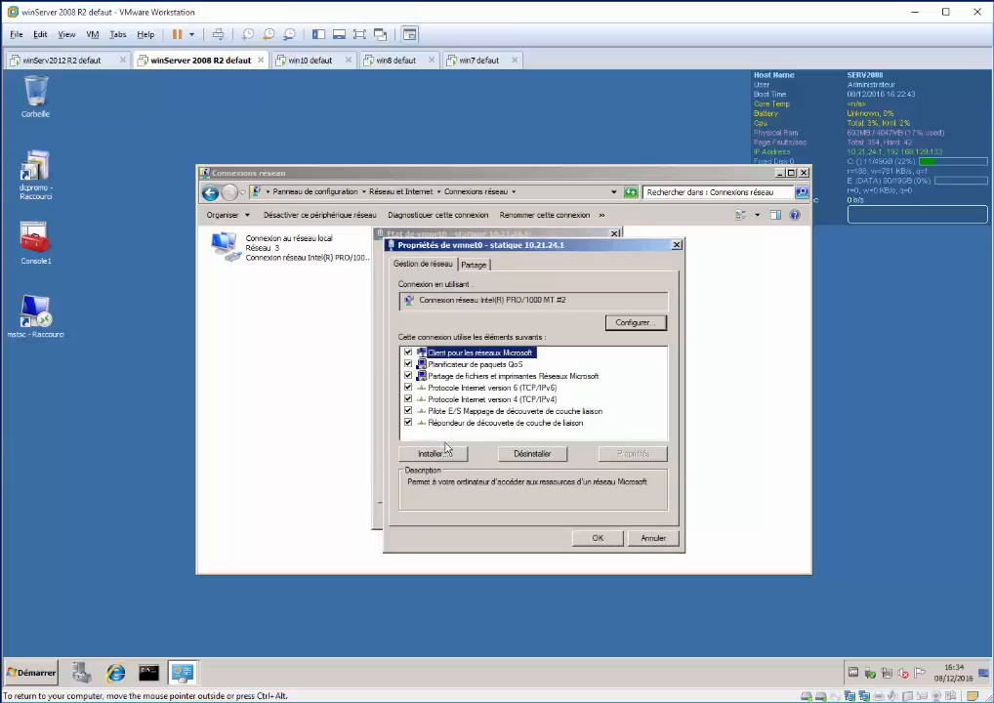
double_click(547, 400)
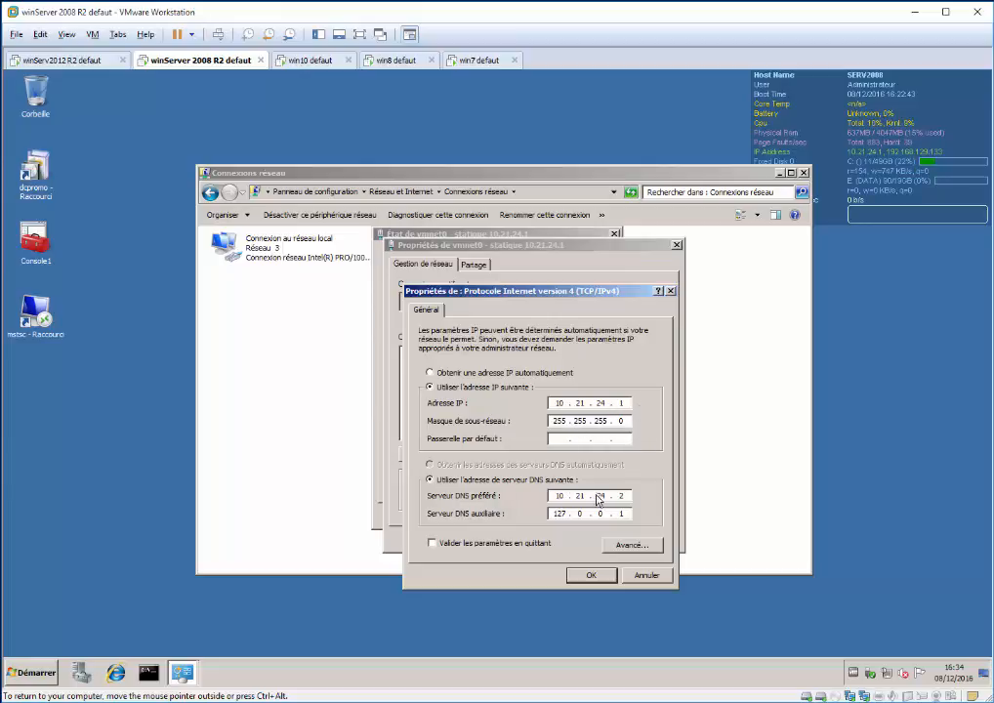
left_click(671, 292)
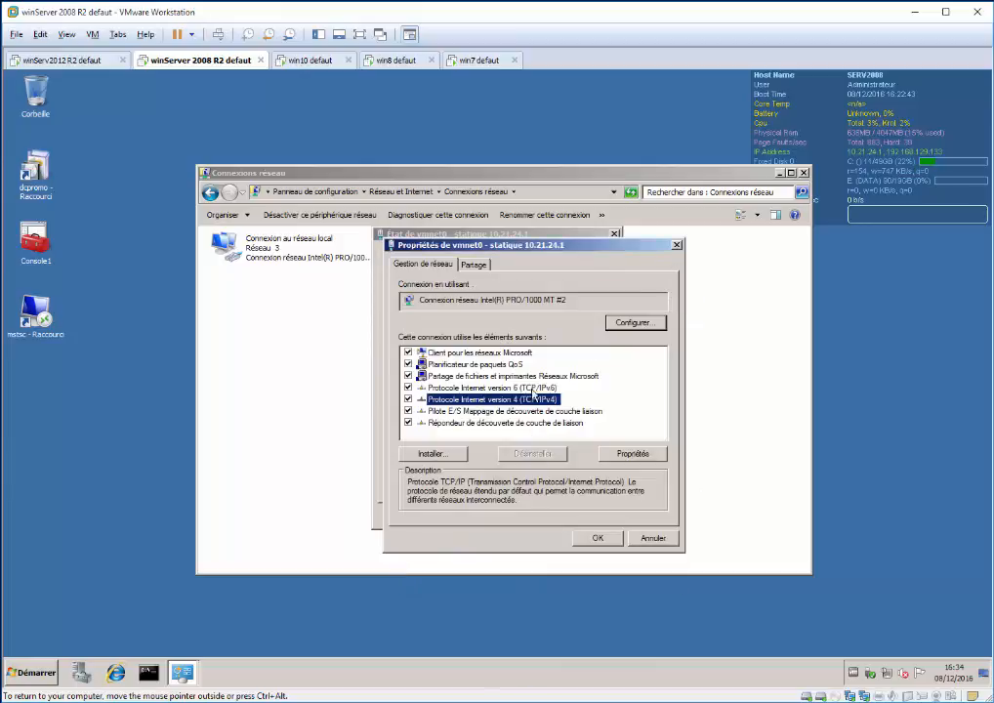
Reopen the server's vmnet0 IPv4 properties to review its DNS servers and IP address, and exit without changes
double_click(507, 402)
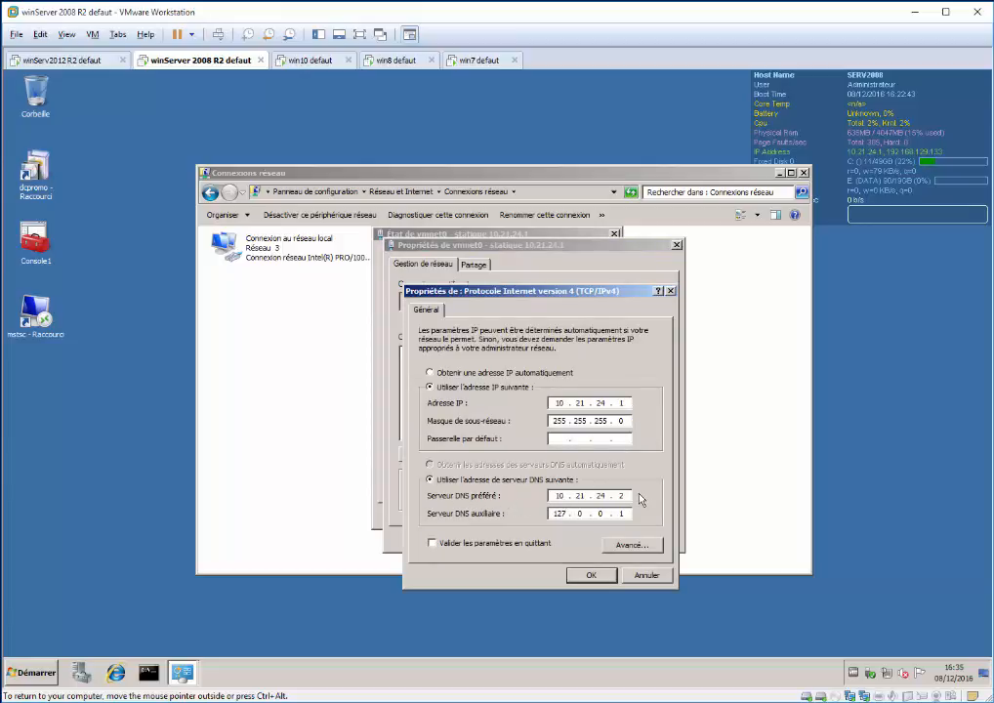
left_click_drag(573, 496, 632, 497)
left_click_drag(626, 514, 553, 513)
left_click(560, 513)
double_click(557, 405)
left_click(576, 407)
key("Escape")
key("Escape")
key("Escape")
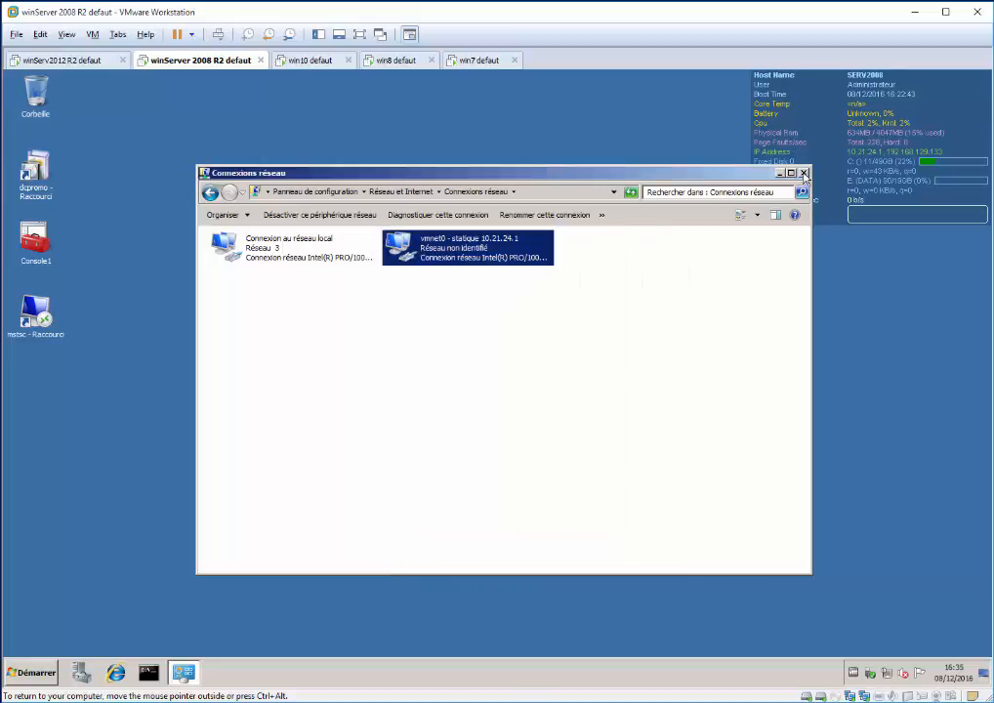
Switch to the win10 defaut virtual machine and display its network adapters, comparing vmnet 0 and vmnetX - Ethernet0
left_click(308, 61)
left_click(457, 351)
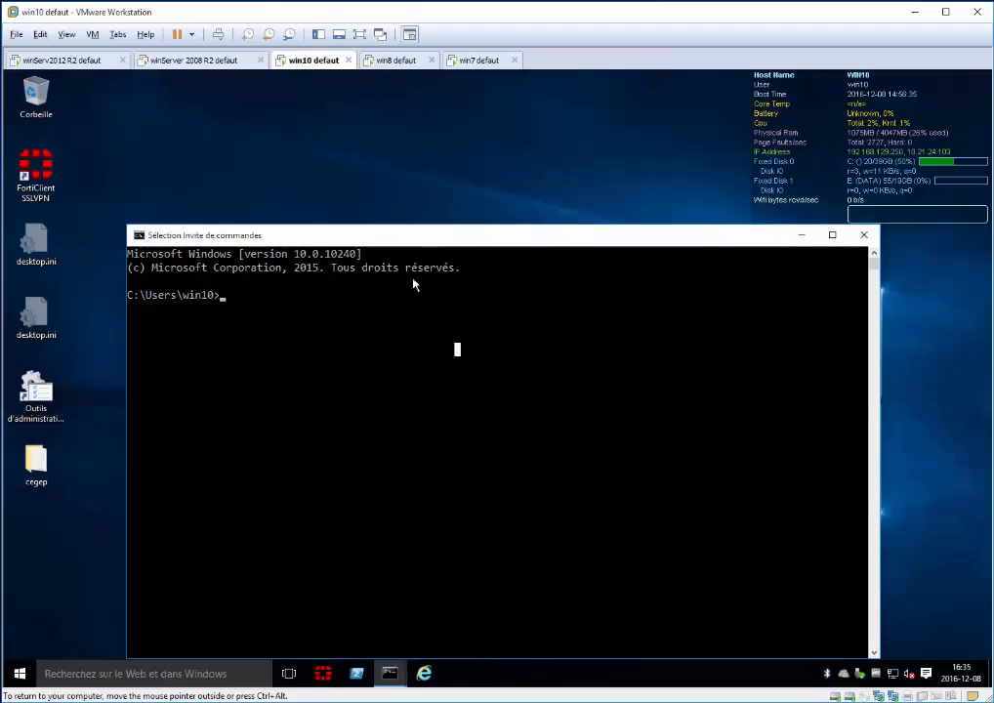
right_click(896, 673)
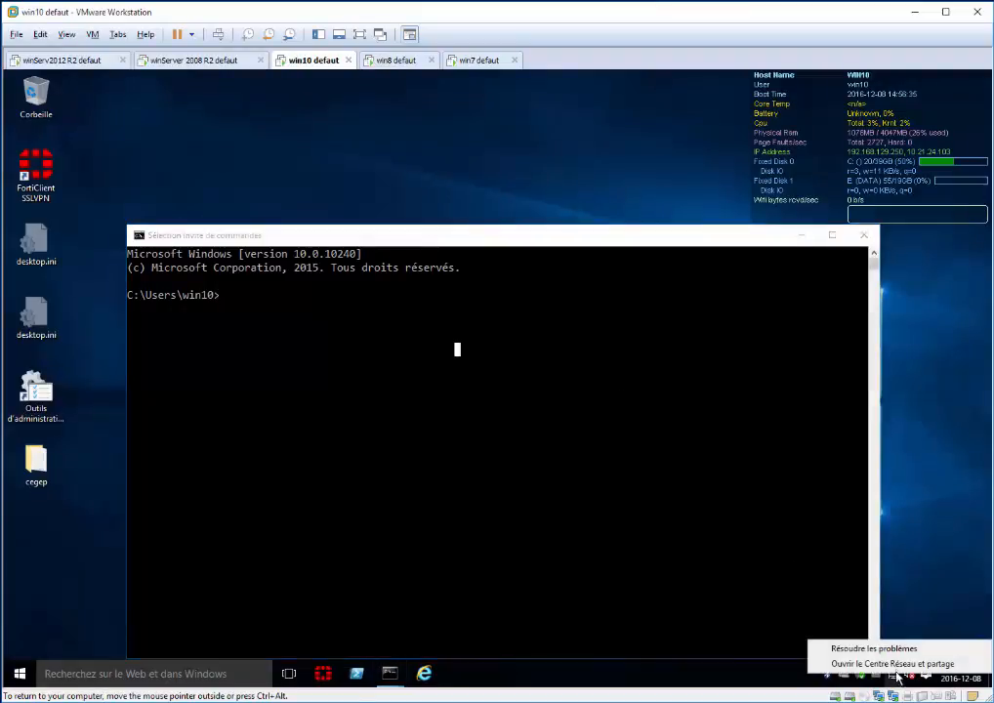
left_click(894, 661)
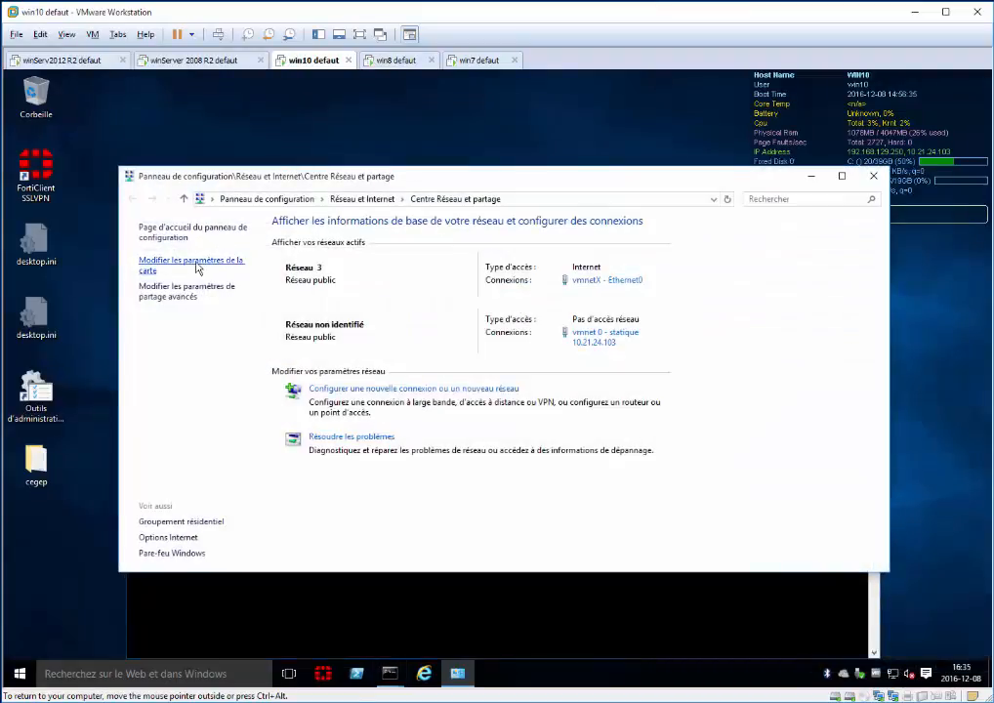
left_click(194, 269)
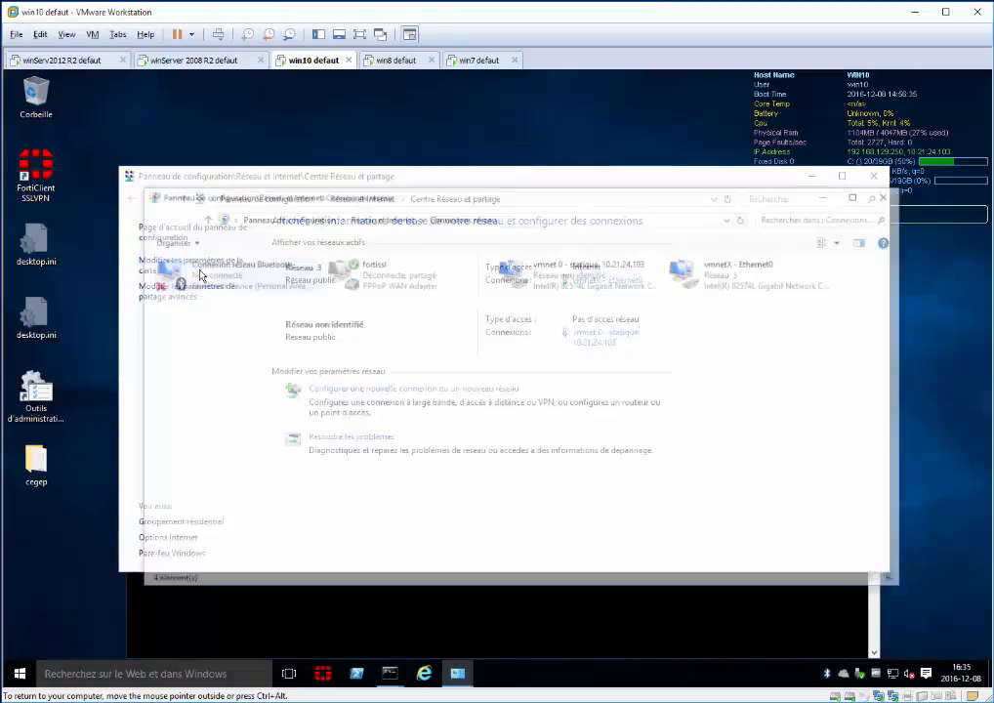
left_click(586, 275)
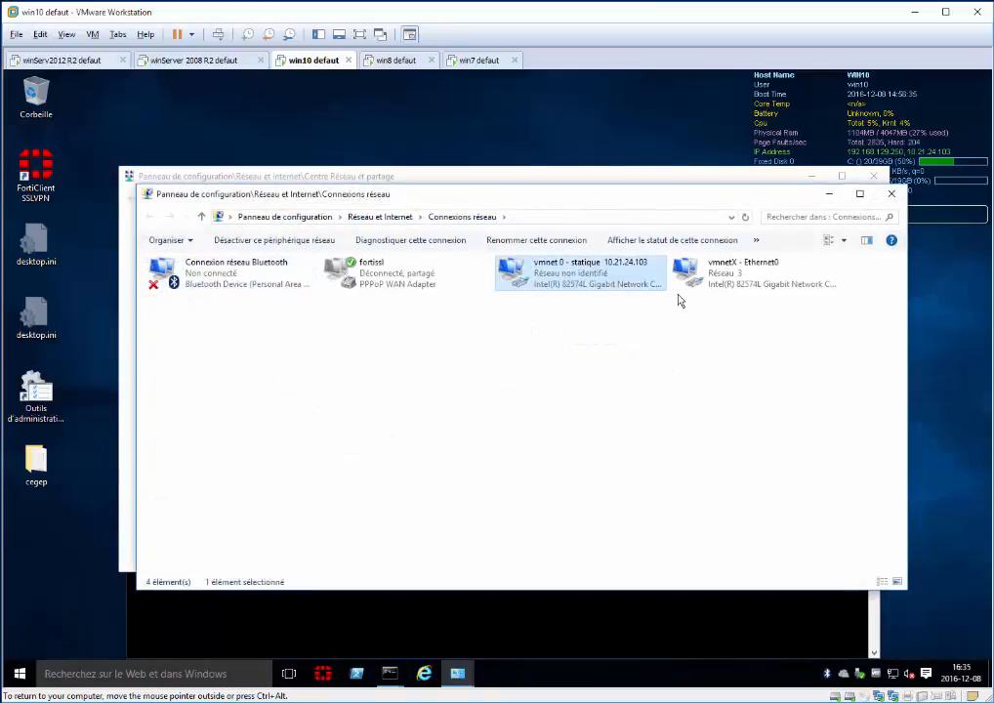
left_click(722, 285)
left_click(642, 281)
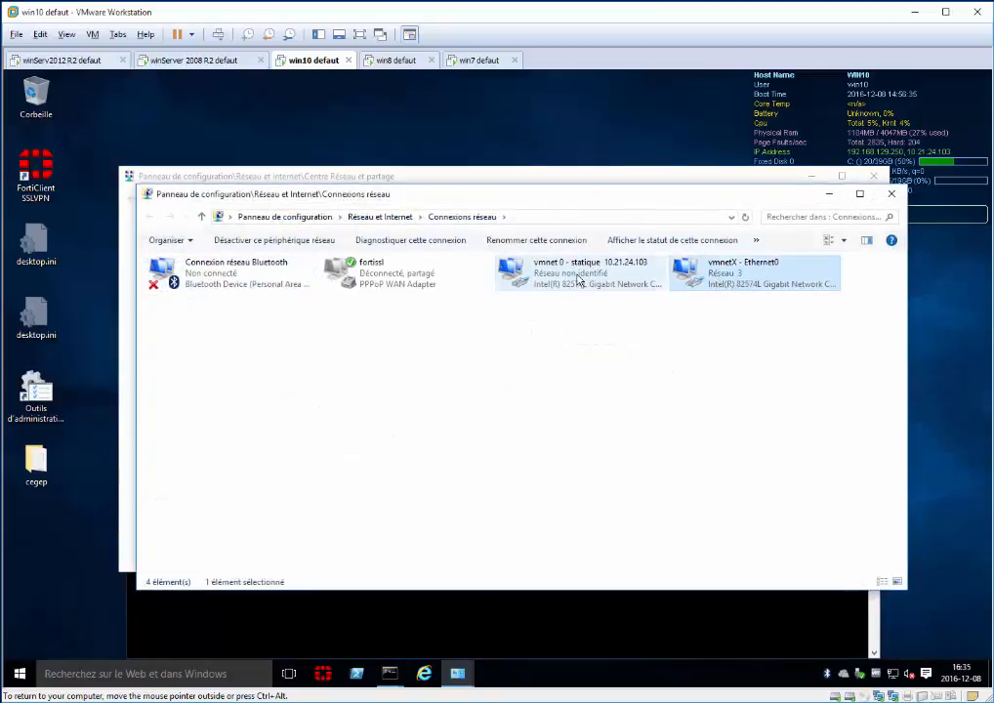
Open the TCP/IPv4 properties of the Windows 10 machine's vmnet 0 adapter to examine its IP and DNS settings
double_click(527, 266)
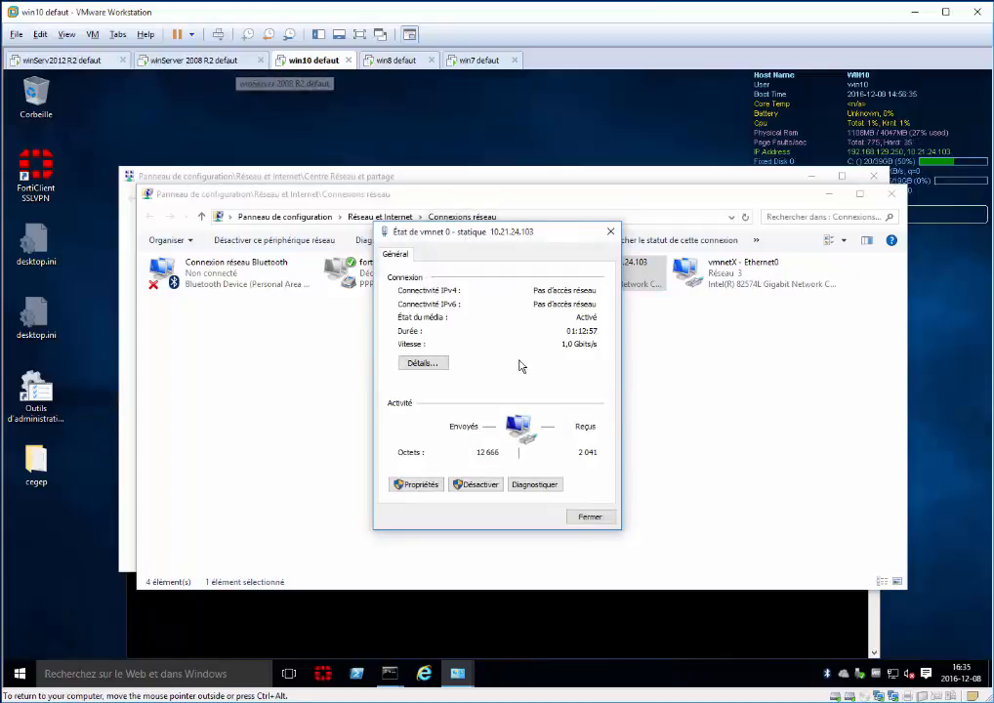
left_click(434, 488)
left_click(561, 403)
double_click(562, 404)
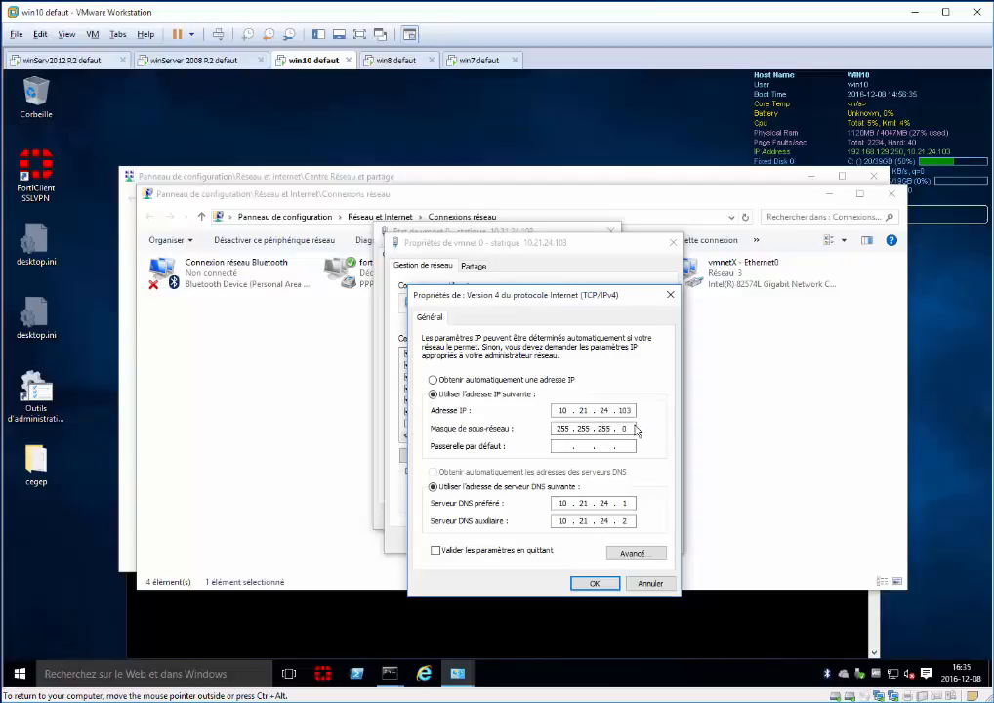
Review the Windows 10 adapter's subnet mask, IP and DNS addresses, comparing them with the IP address of the winServer 2008 R2 machine
left_click_drag(562, 435, 603, 437)
left_click(625, 414)
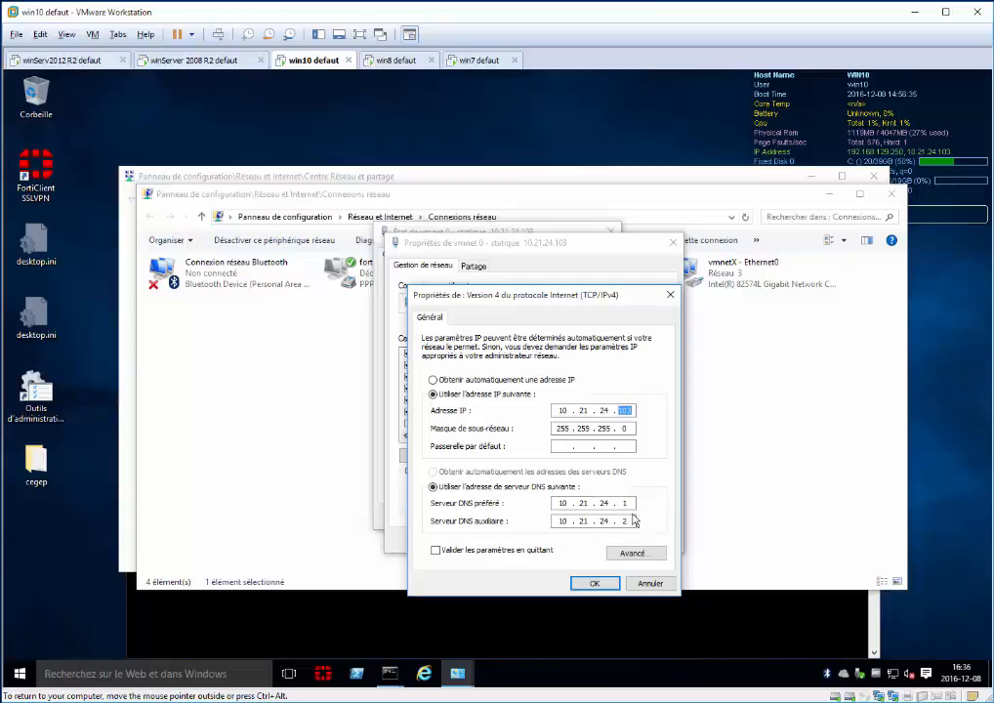
left_click(563, 525)
left_click(161, 59)
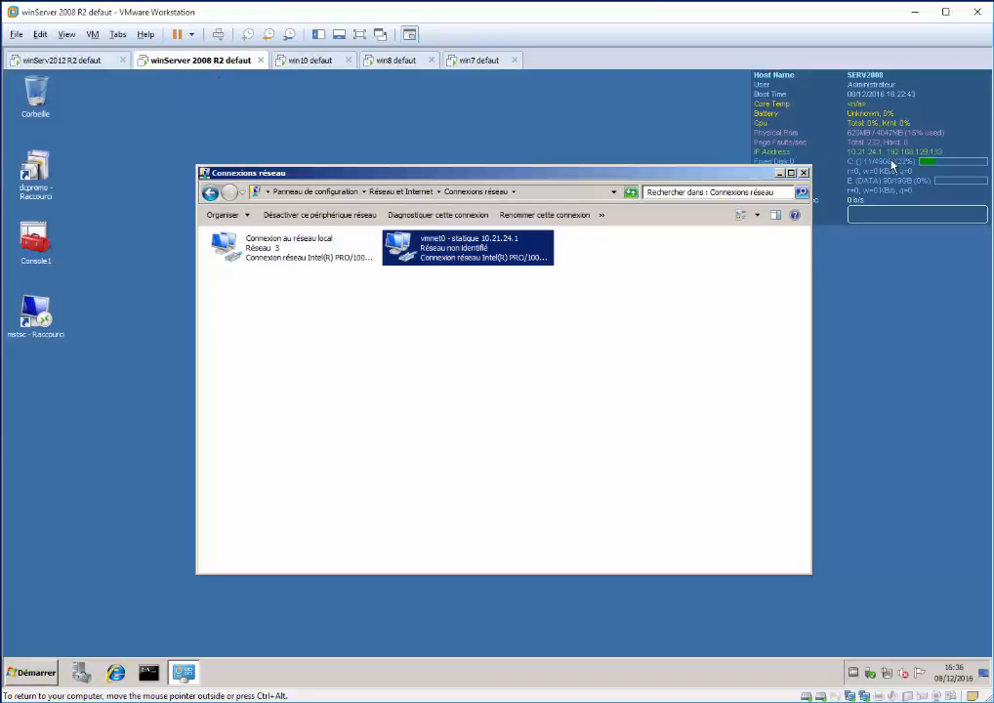
left_click(315, 60)
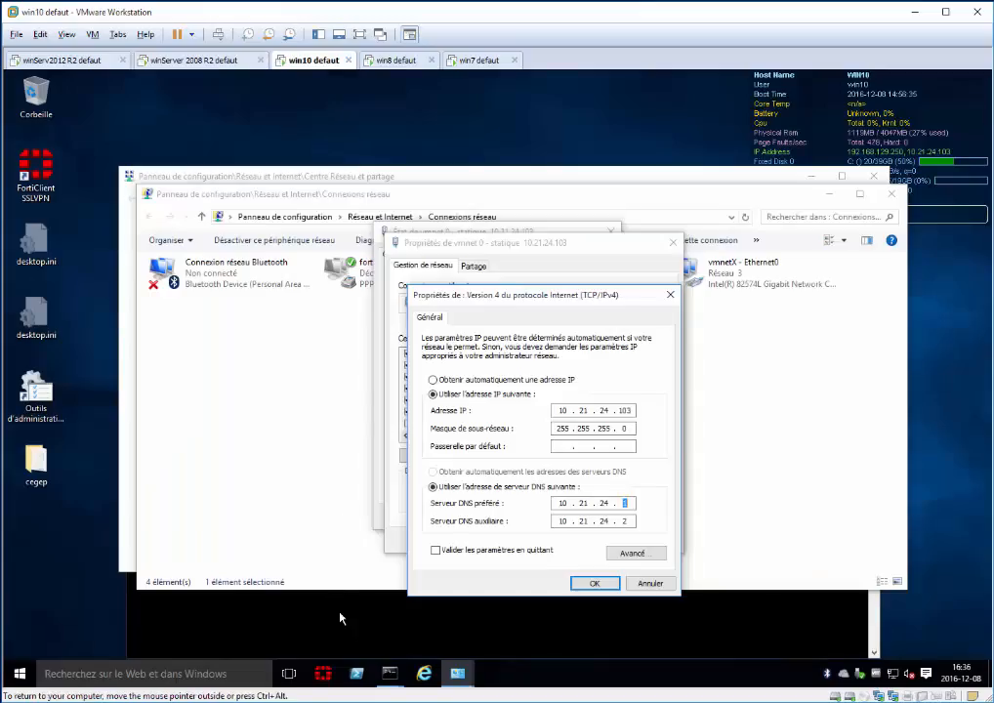
Ping 10.21.24.2 from the Windows 10 command prompt and highlight the TTL in the first reply
left_click(340, 618)
type("pin")
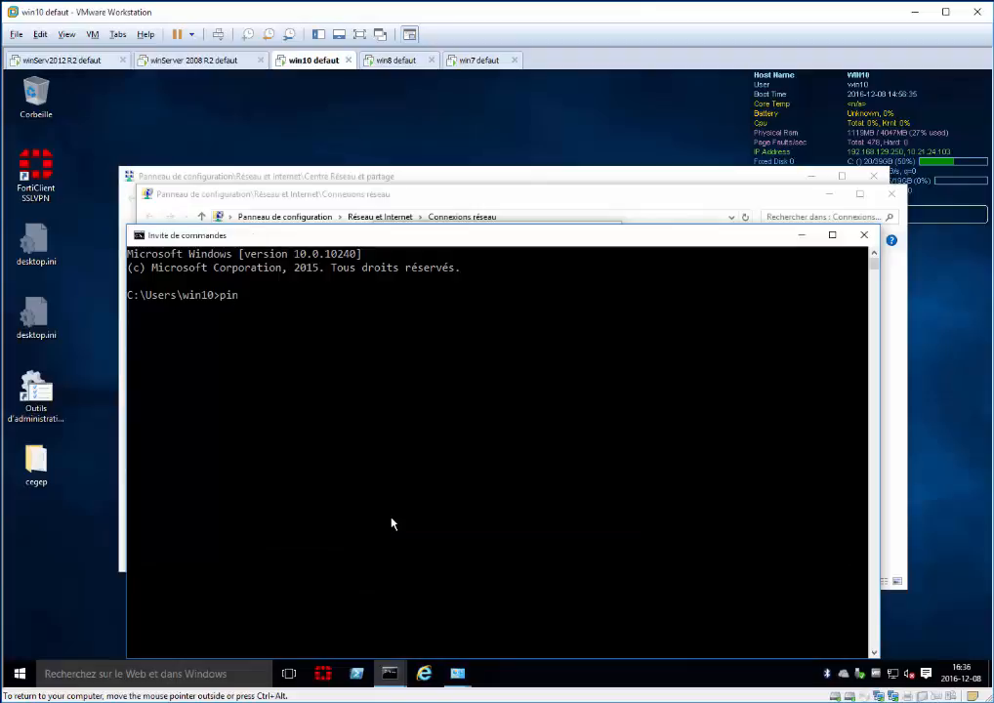
type("g 10.21.24.2")
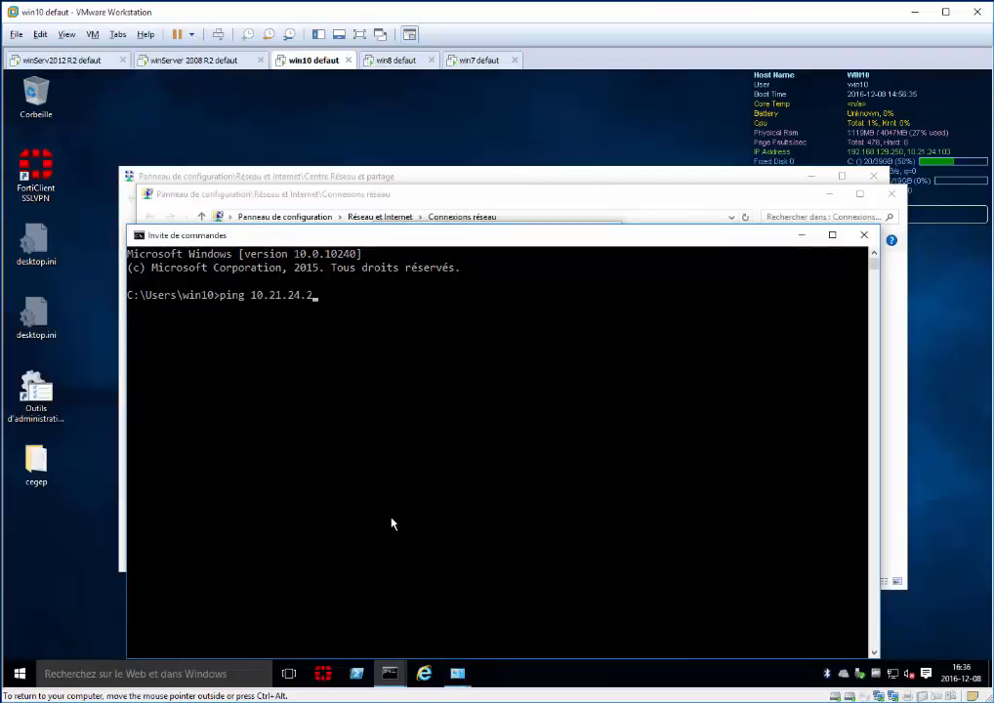
key("Return")
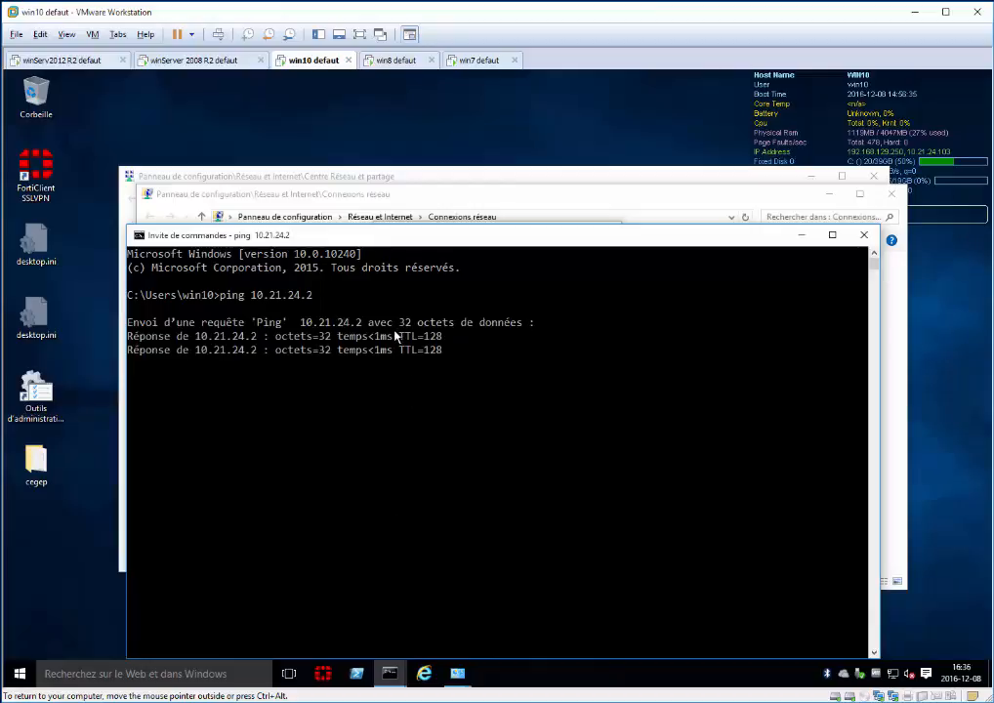
left_click(395, 335)
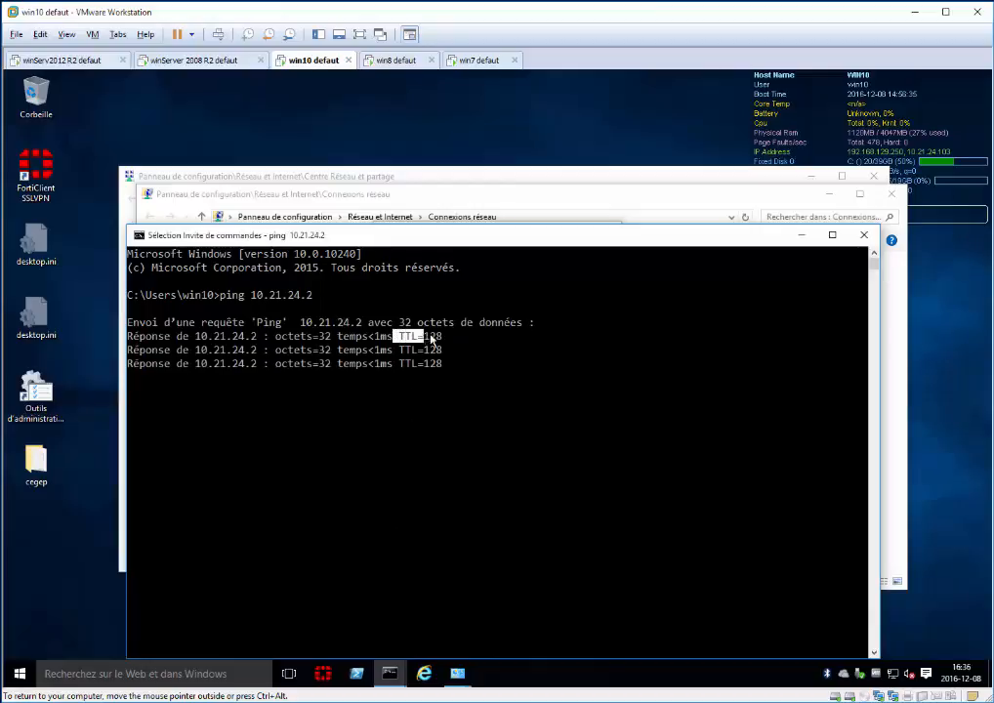
mouse_move(431, 339)
left_mouse_down()
mouse_move(448, 337)
mouse_move(444, 376)
mouse_move(440, 342)
left_mouse_up()
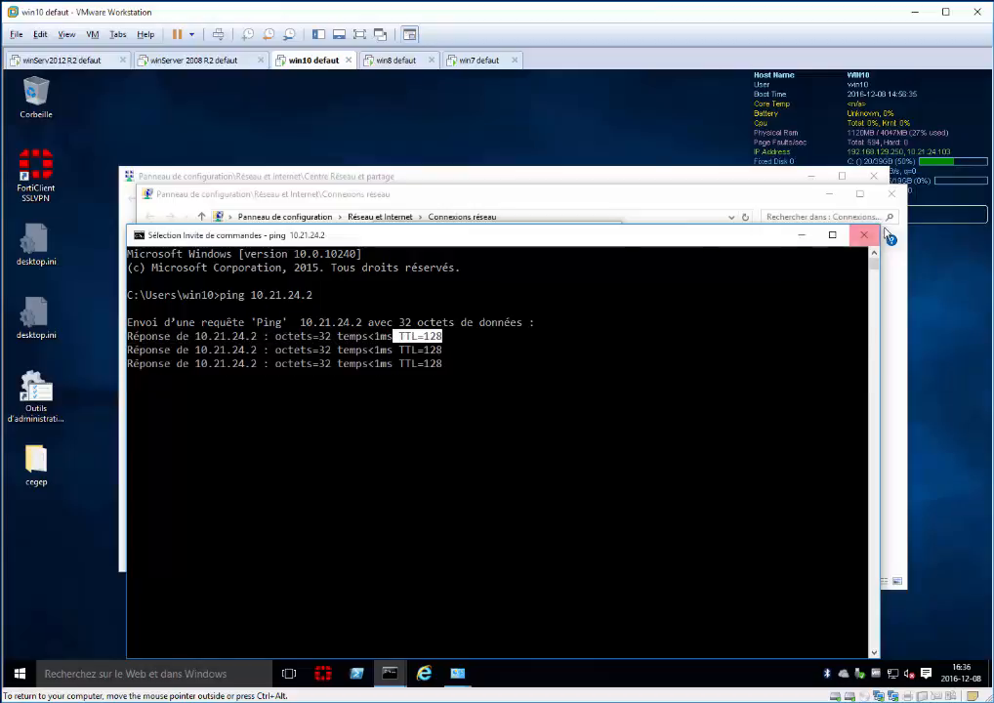
Minimize the command prompt and close all network windows and vmnet 0 dialogs on the Windows 10 machine without changing settings
left_click(889, 194)
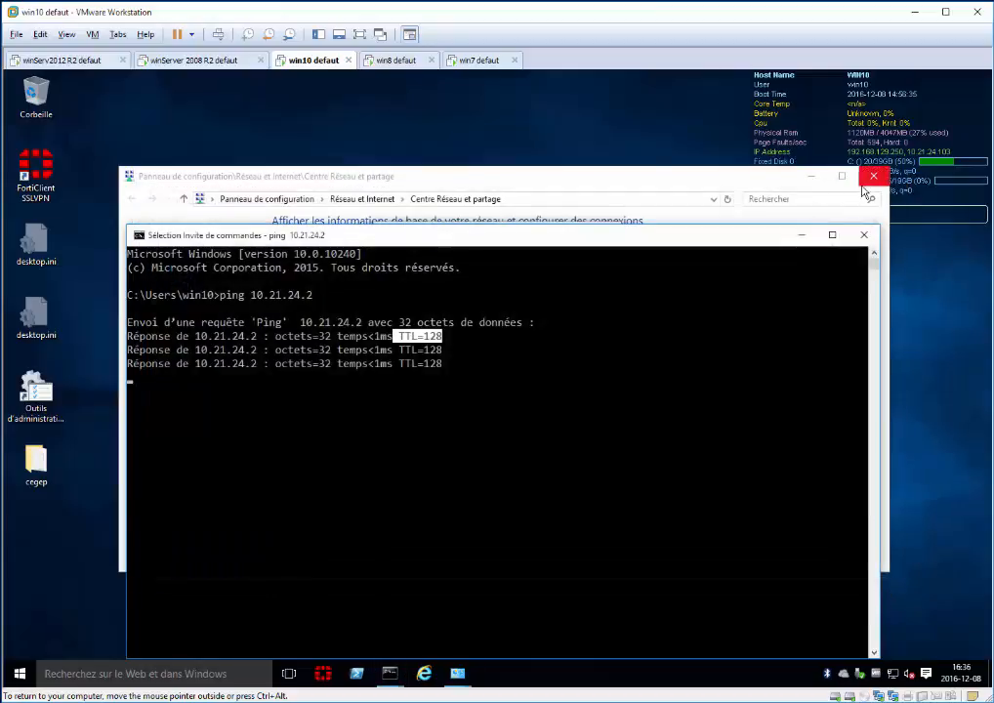
left_click(873, 175)
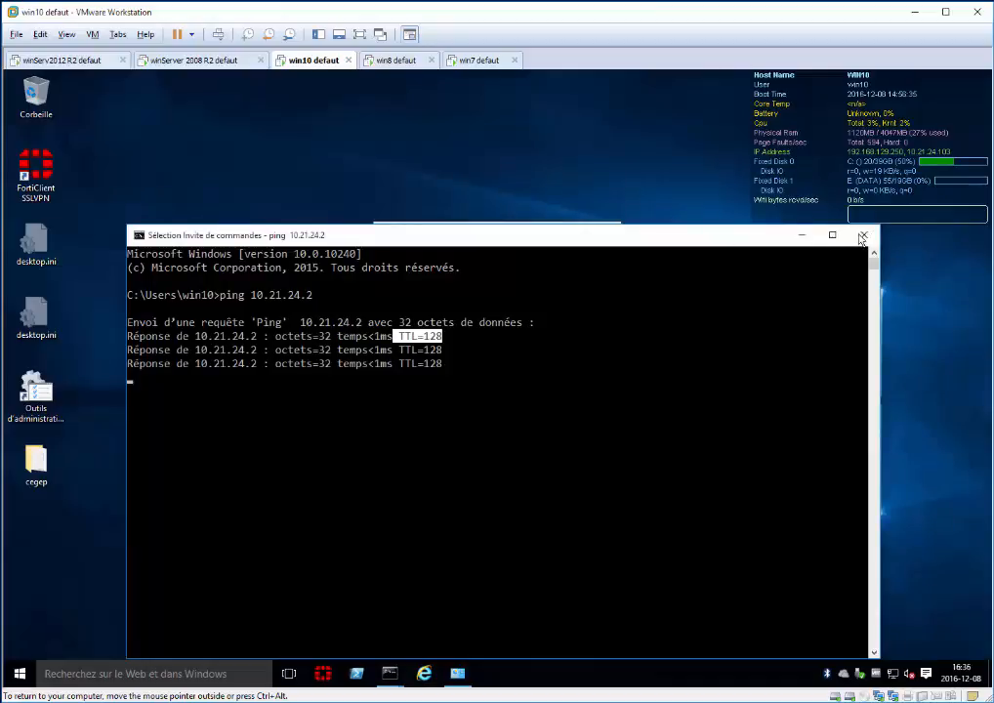
left_click(803, 235)
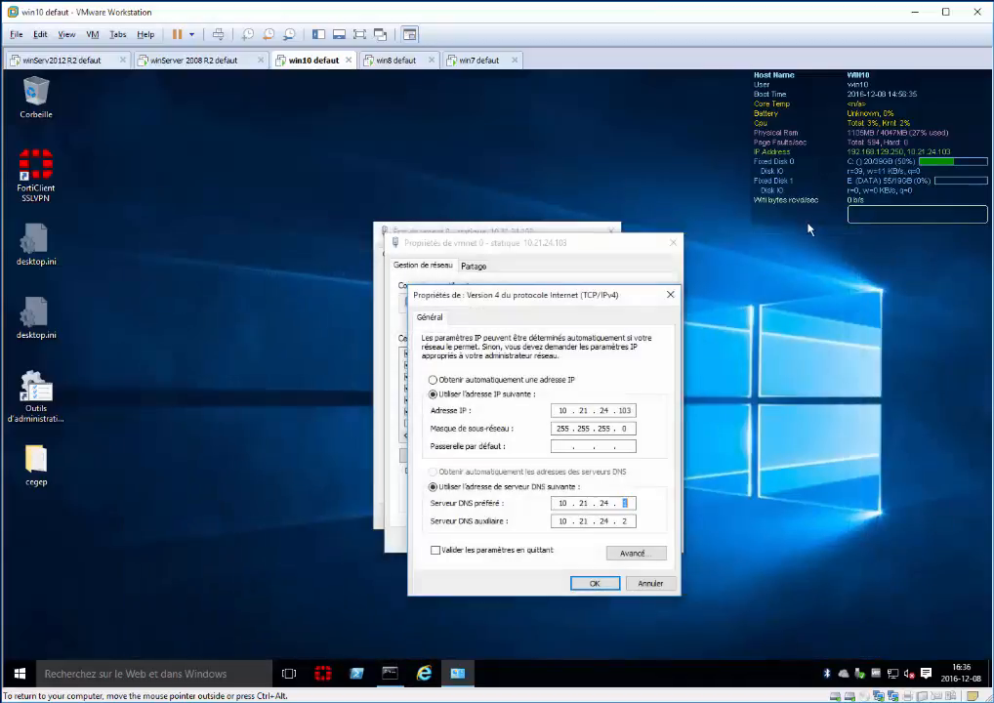
left_click(670, 294)
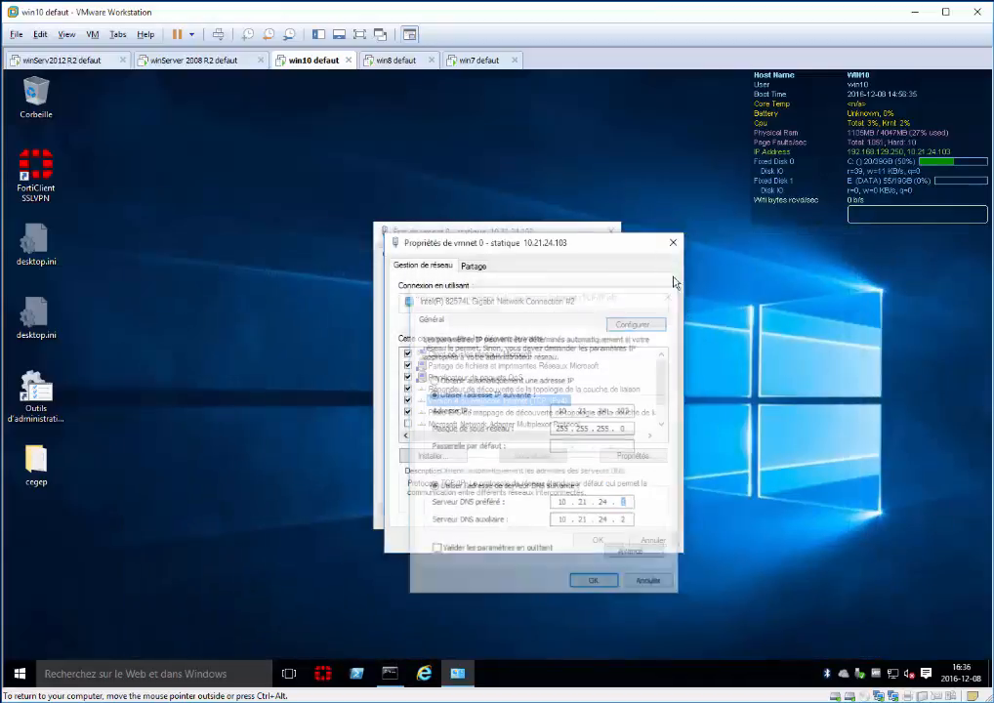
left_click(673, 242)
left_click(611, 232)
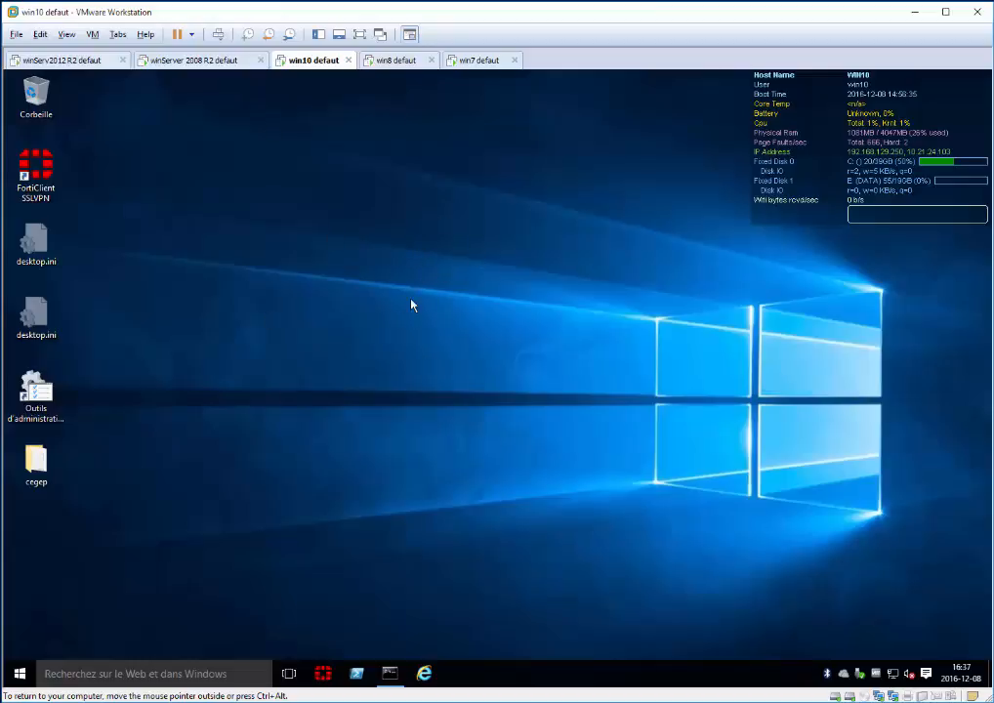
Switch to the winServer 2008 R2 virtual machine and close its network connections window
left_click(191, 60)
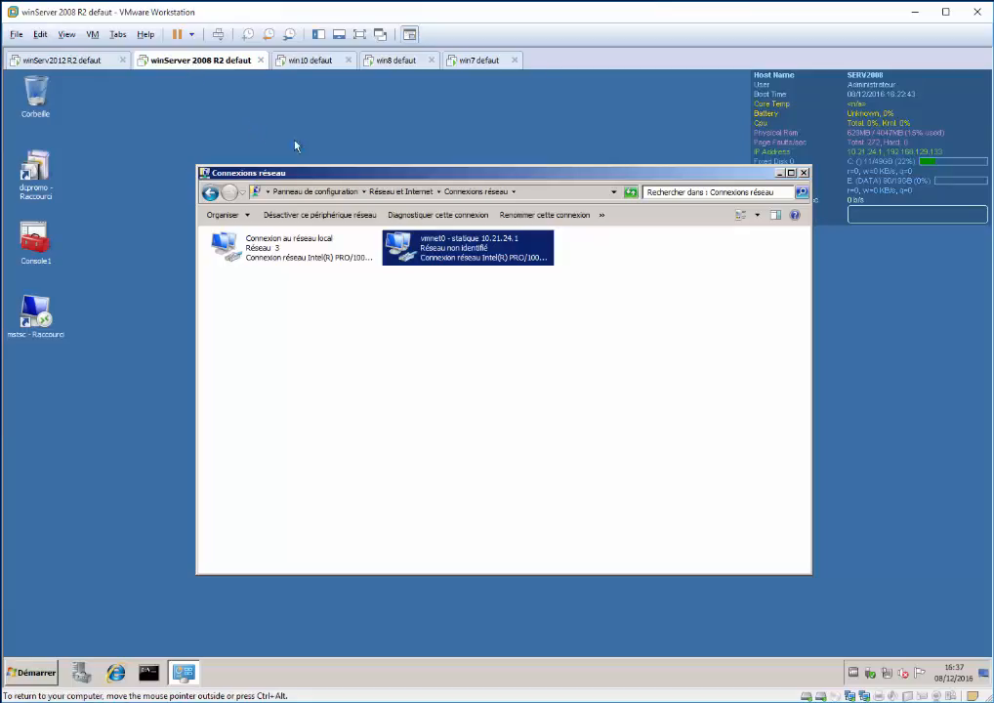
left_click(485, 388)
key("alt+F4")
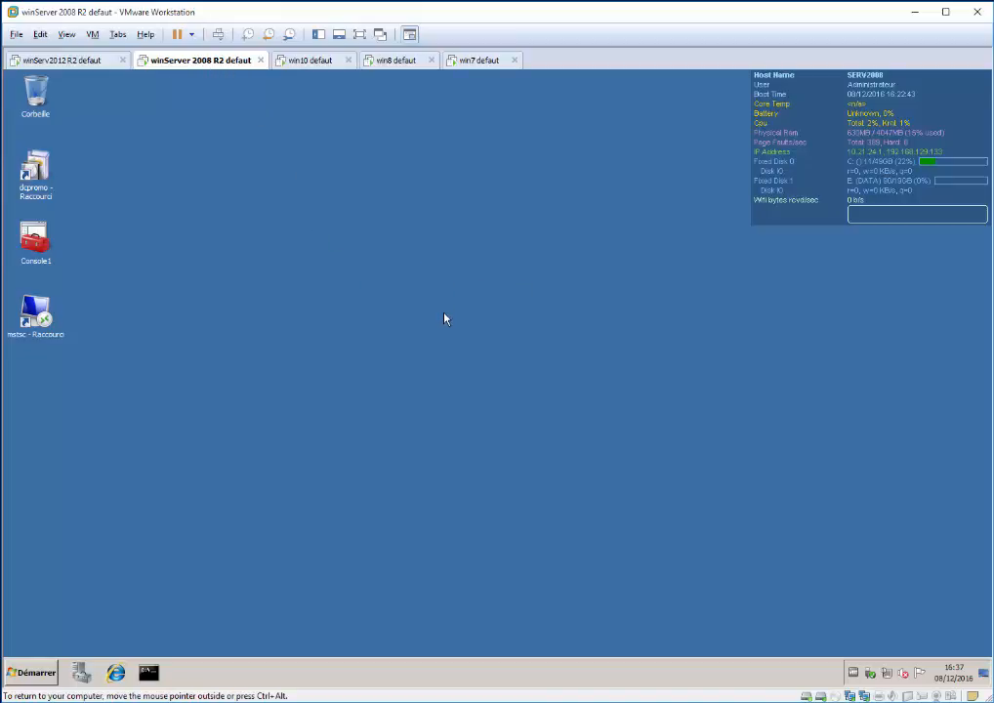
Search for dcpromo on the server and launch the Active Directory Domain Services installation wizard
left_click(43, 672)
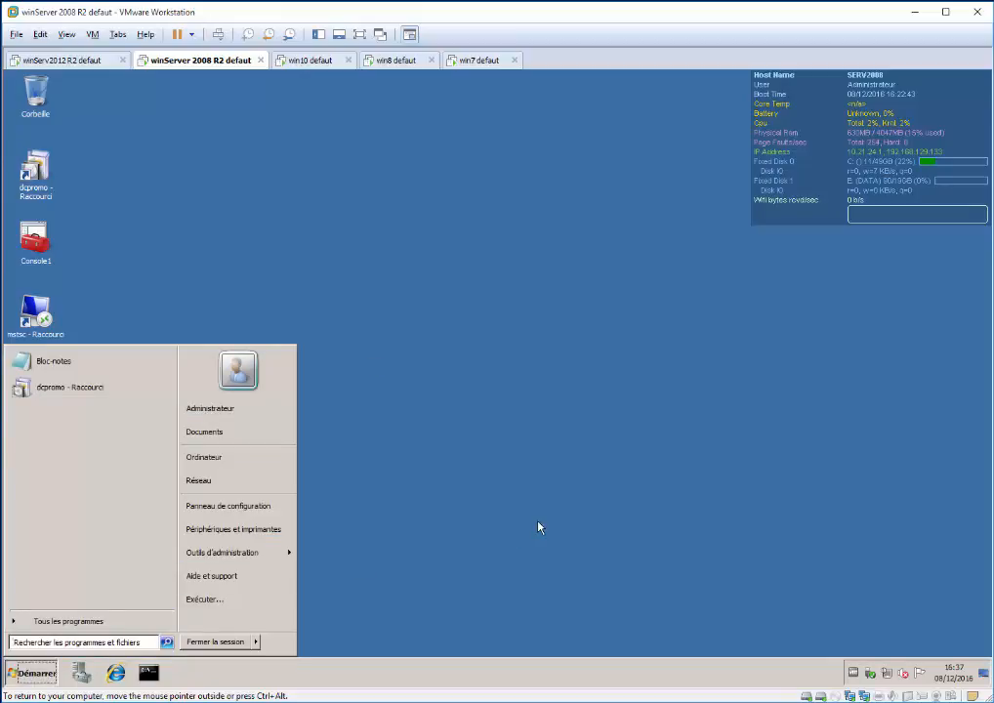
type("dc")
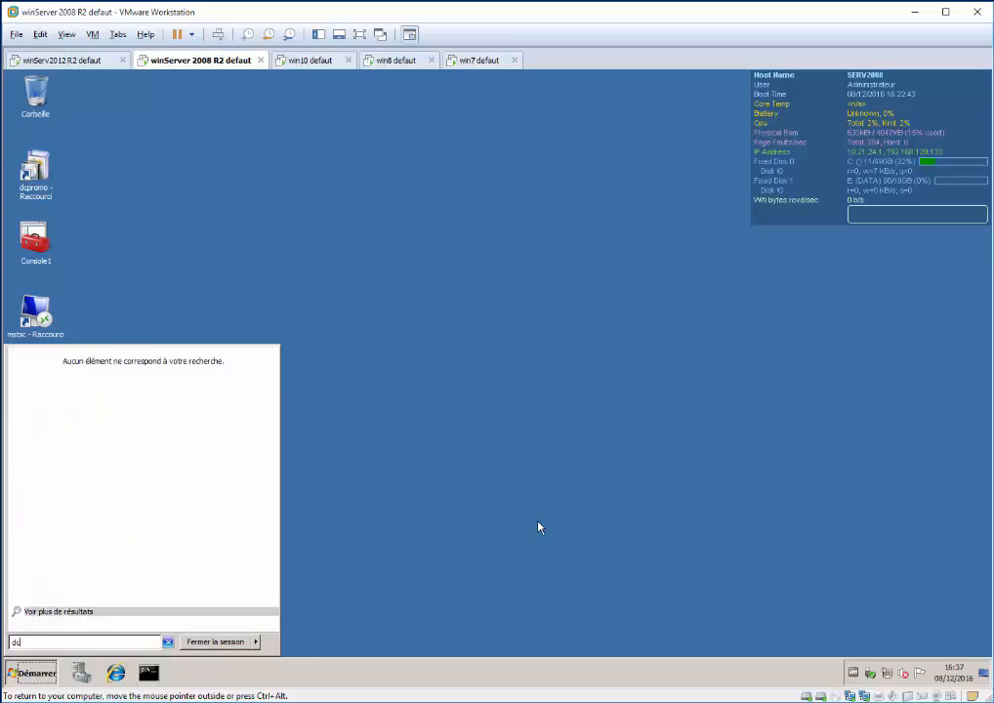
type("promo")
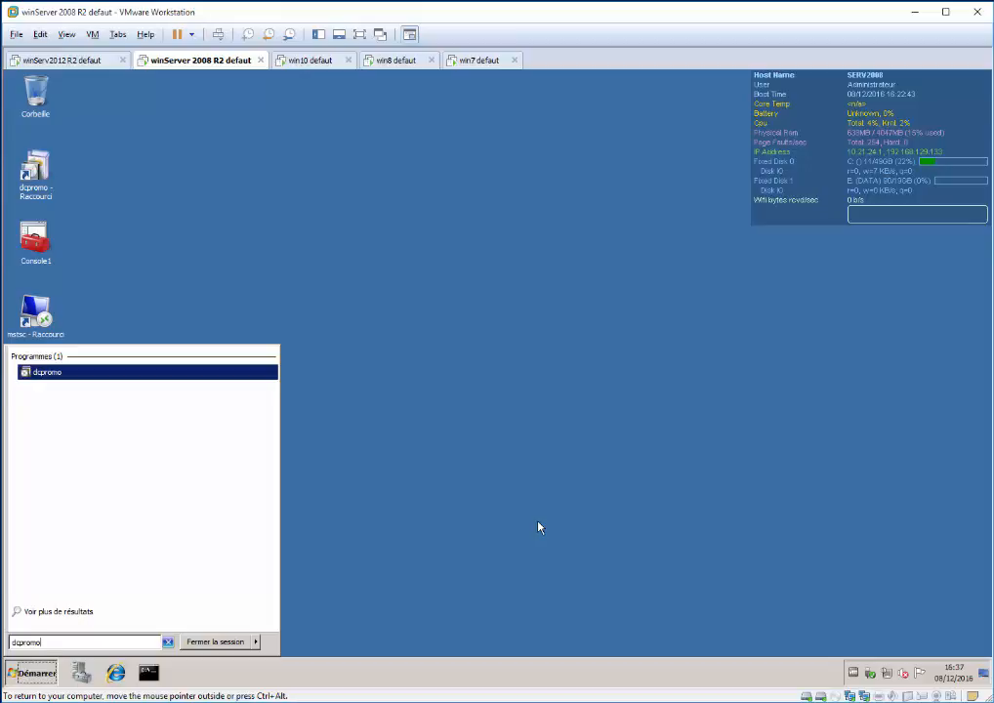
left_click(58, 376)
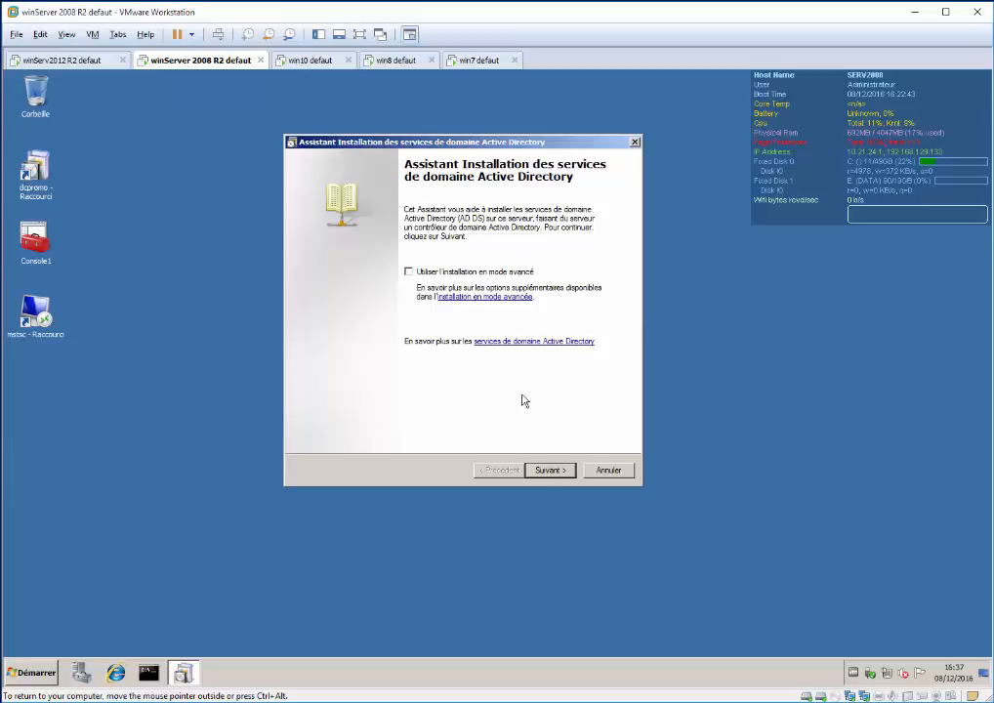
Proceed past the wizard's introduction and compatibility pages in standard mode, and choose to create a domain in a new forest
left_click(551, 471)
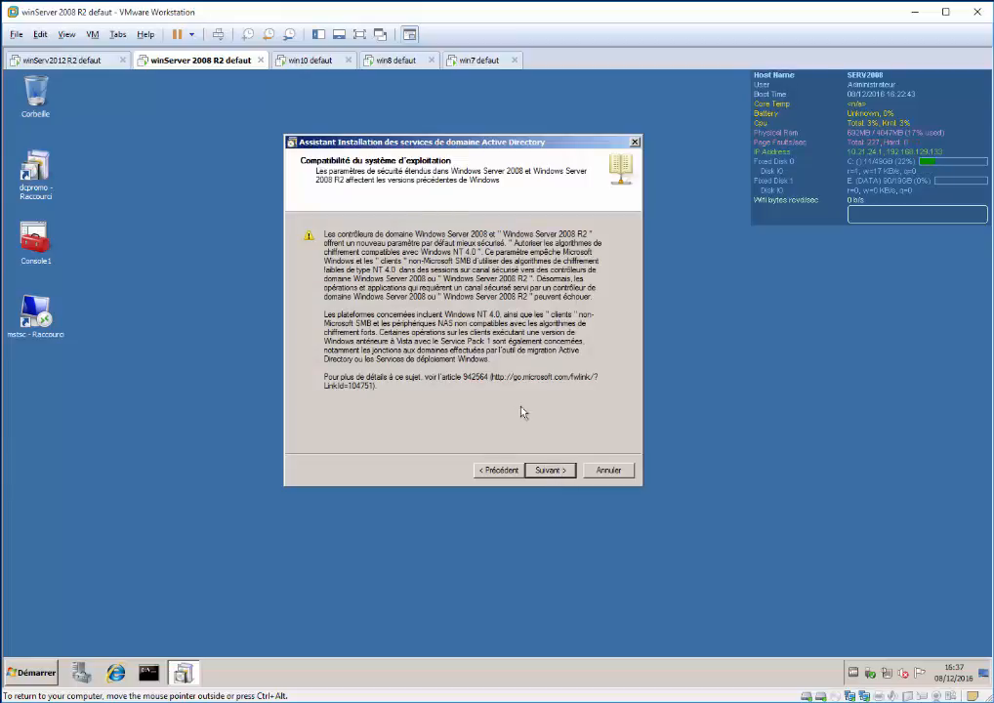
left_click(546, 470)
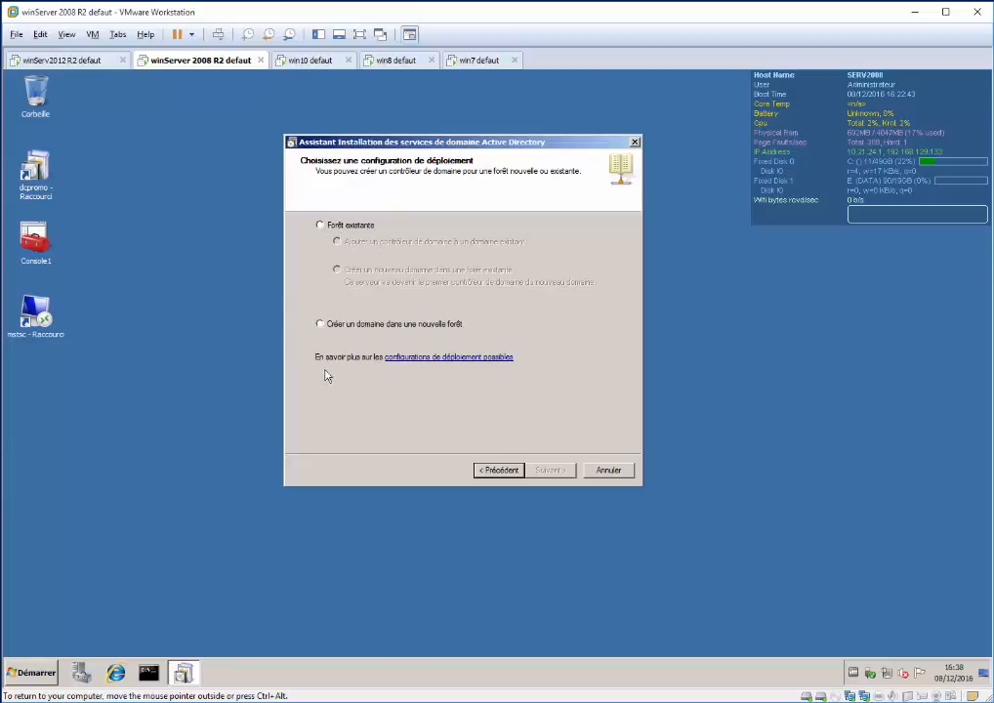
left_click(349, 328)
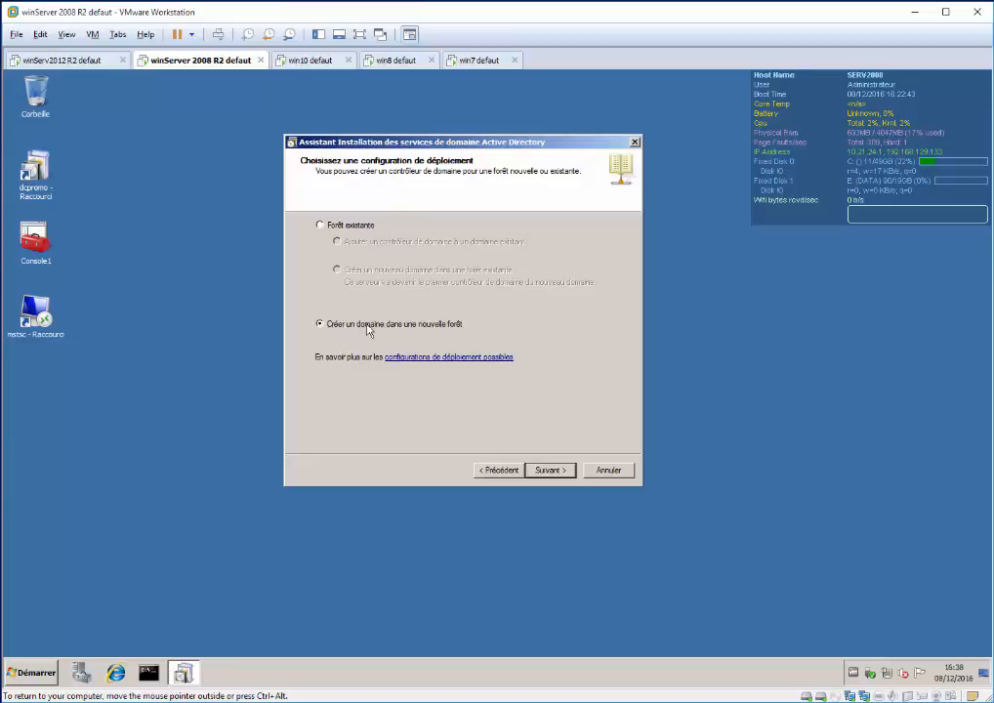
left_click(550, 471)
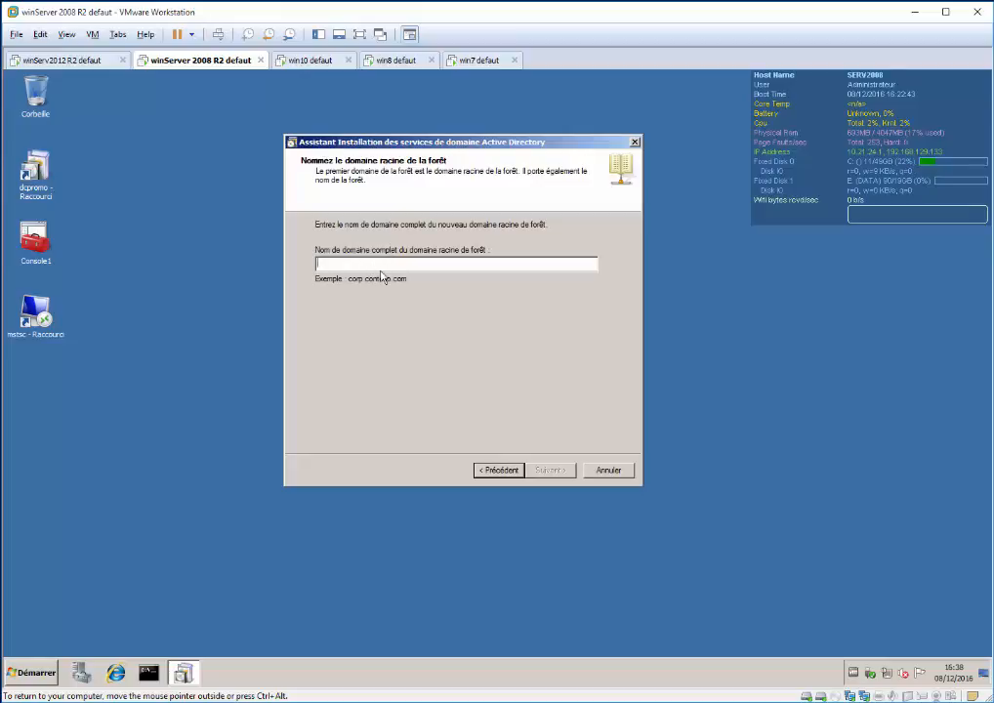
Name the forest root domain dt3adrlsdml.cou and submit it for the availability check
type("c")
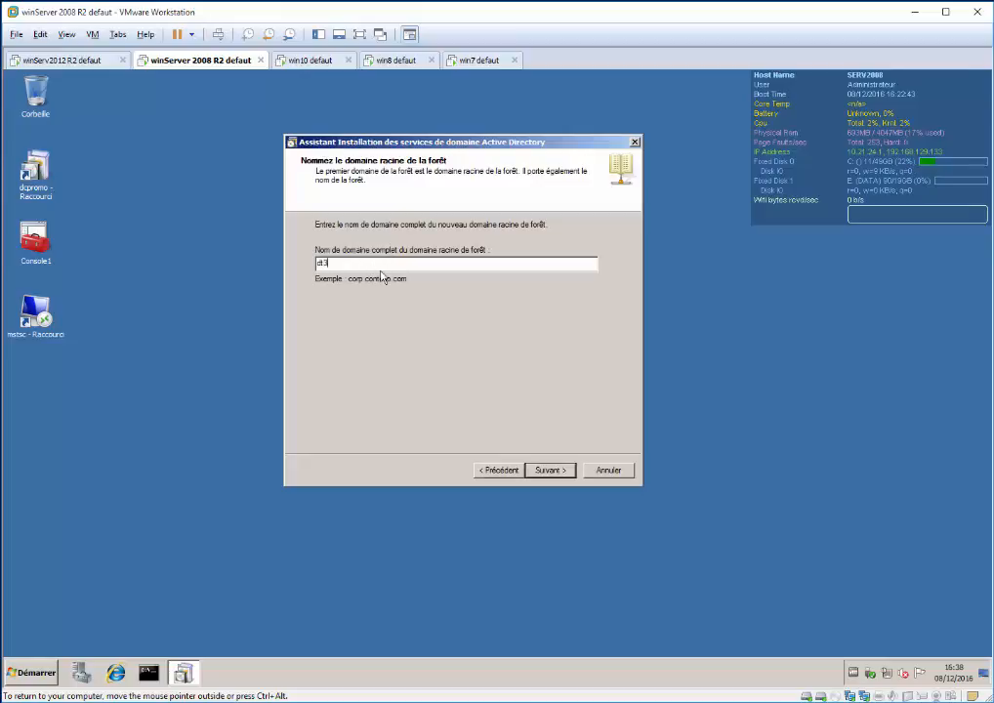
type("t3adrlsdml.cou")
left_click(556, 472)
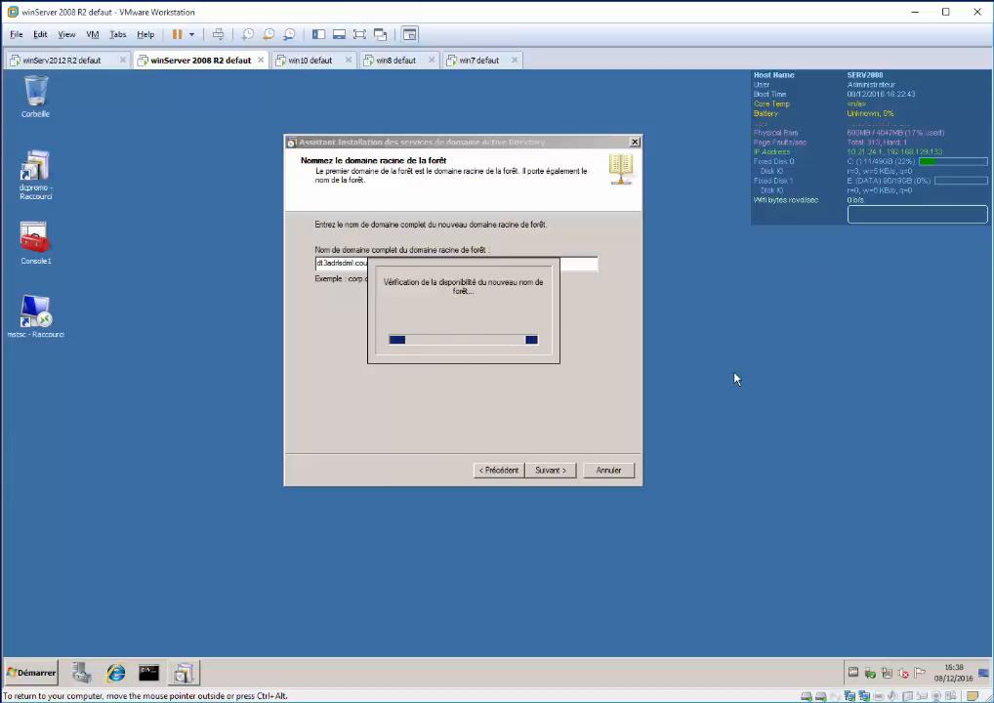
Examine the server's processor and memory performance in Task Manager during the forest name check, and close it
key("ctrl+shift+Escape")
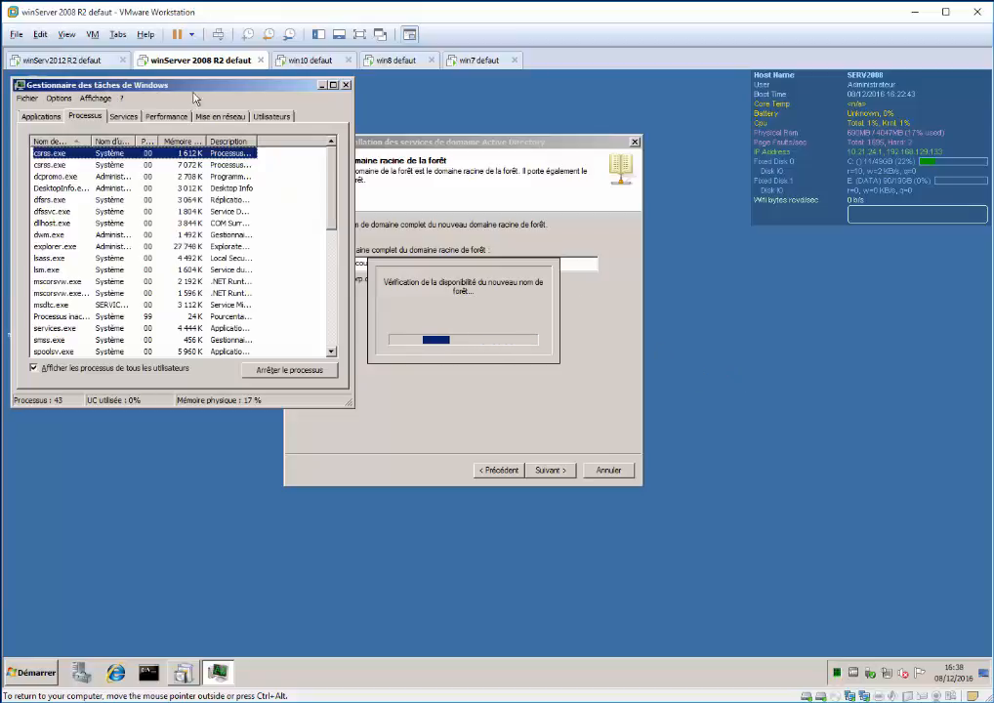
left_click(345, 86)
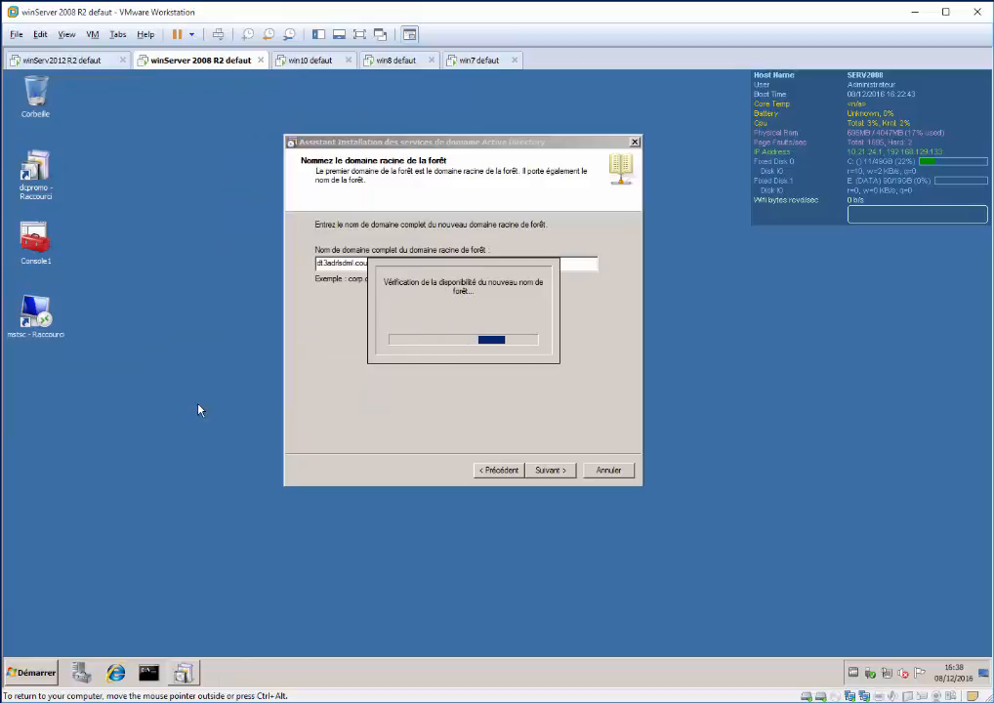
key("ctrl+shift+Escape")
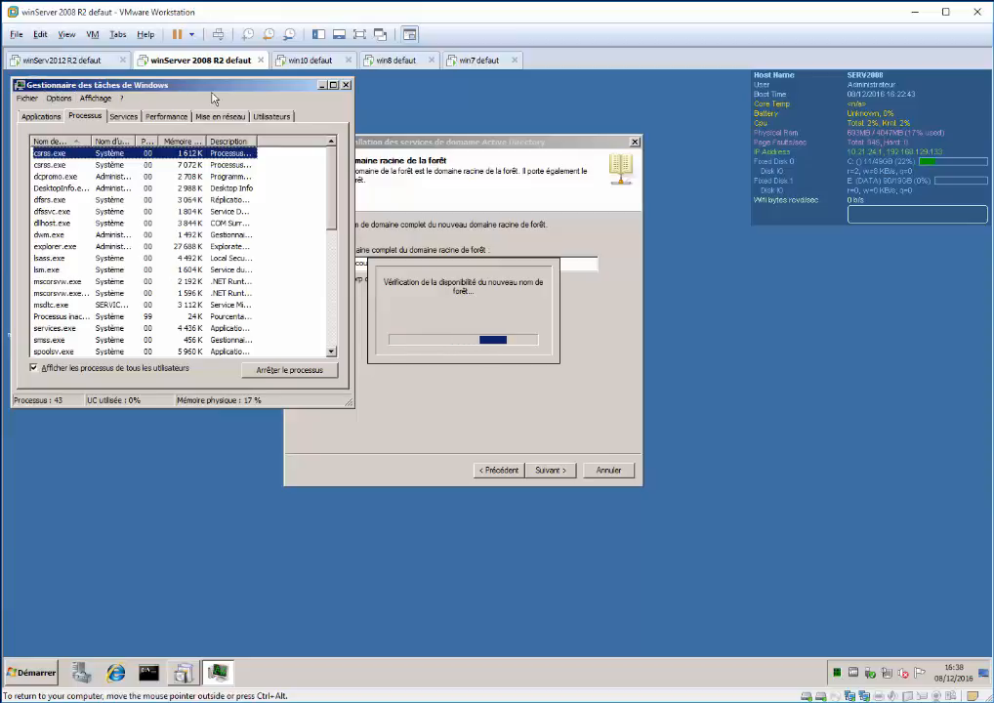
left_click(164, 118)
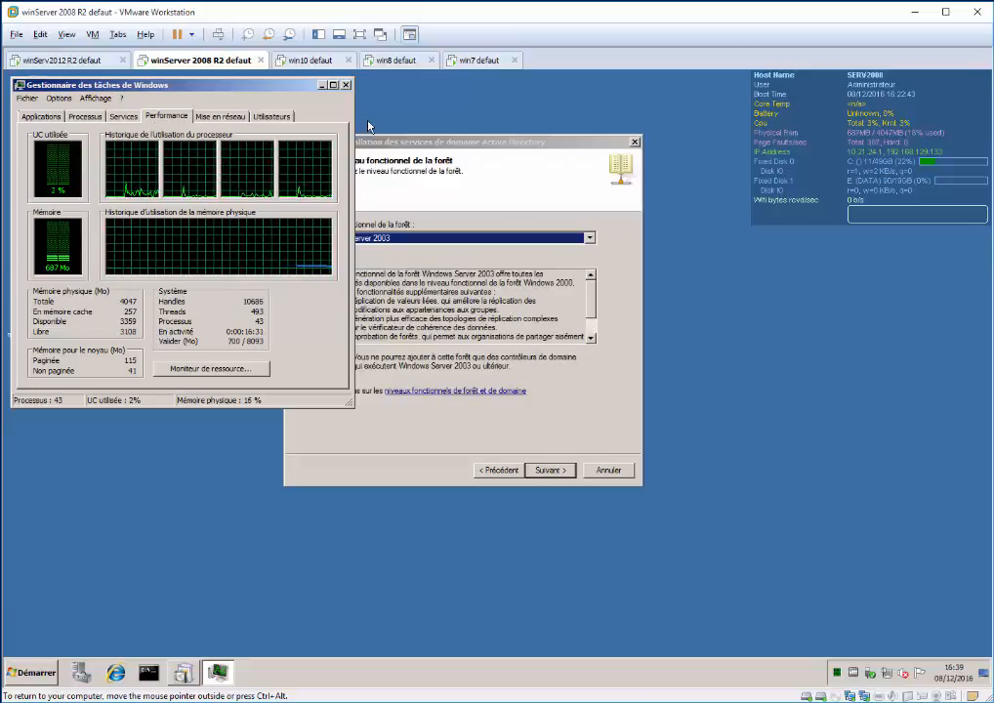
left_click(345, 85)
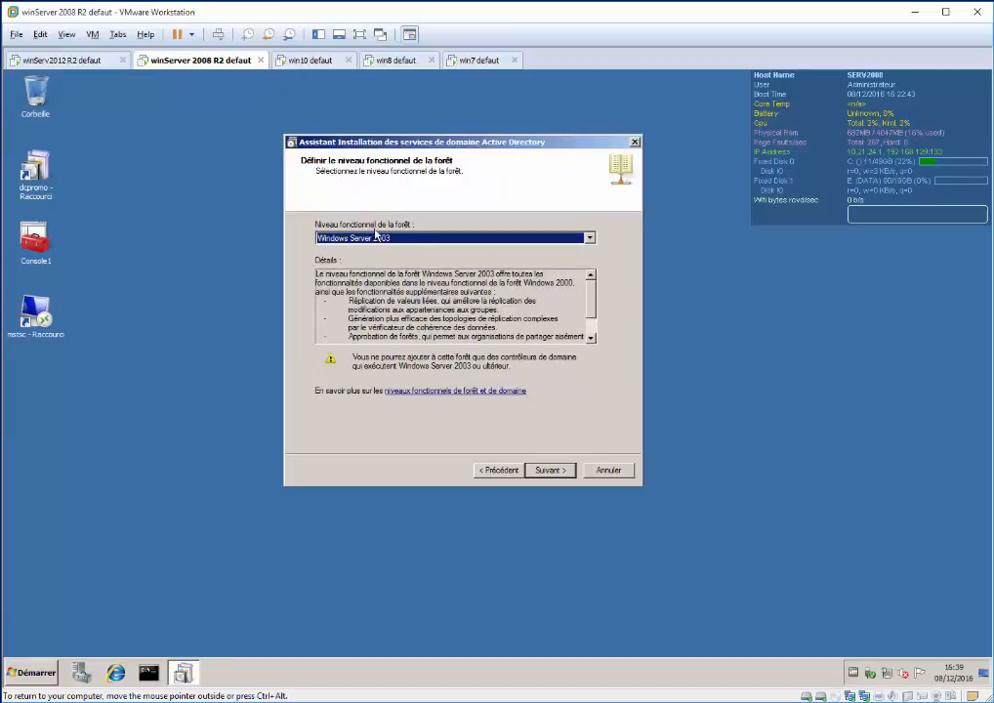
Set the forest functional level to Windows Server 2008 R2 and continue the wizard
left_click(419, 238)
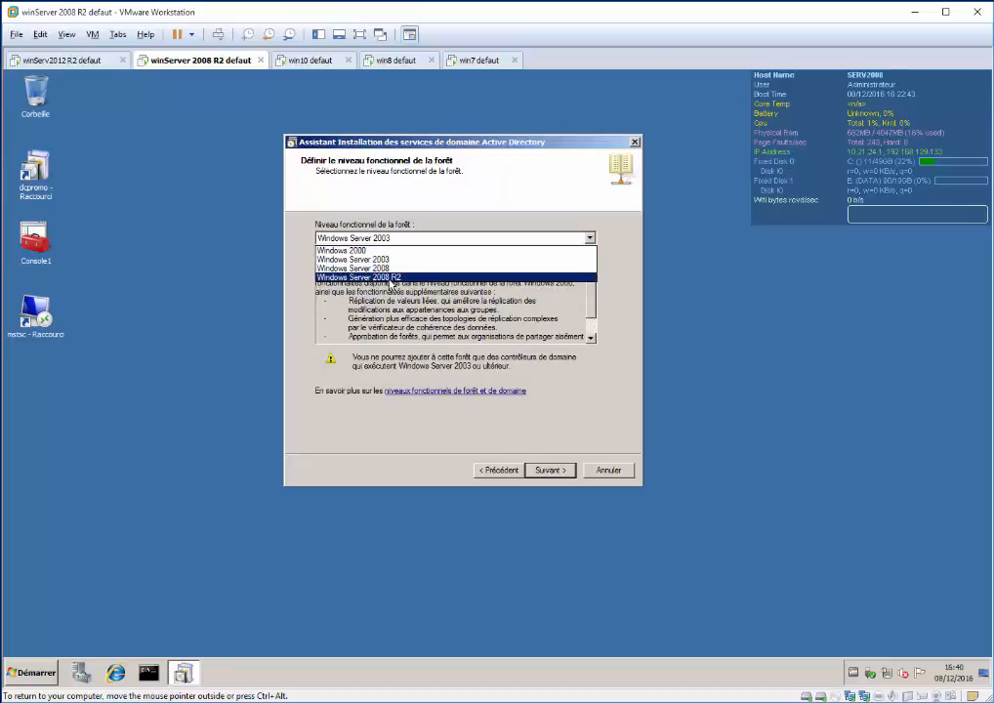
left_click(397, 278)
left_click(564, 467)
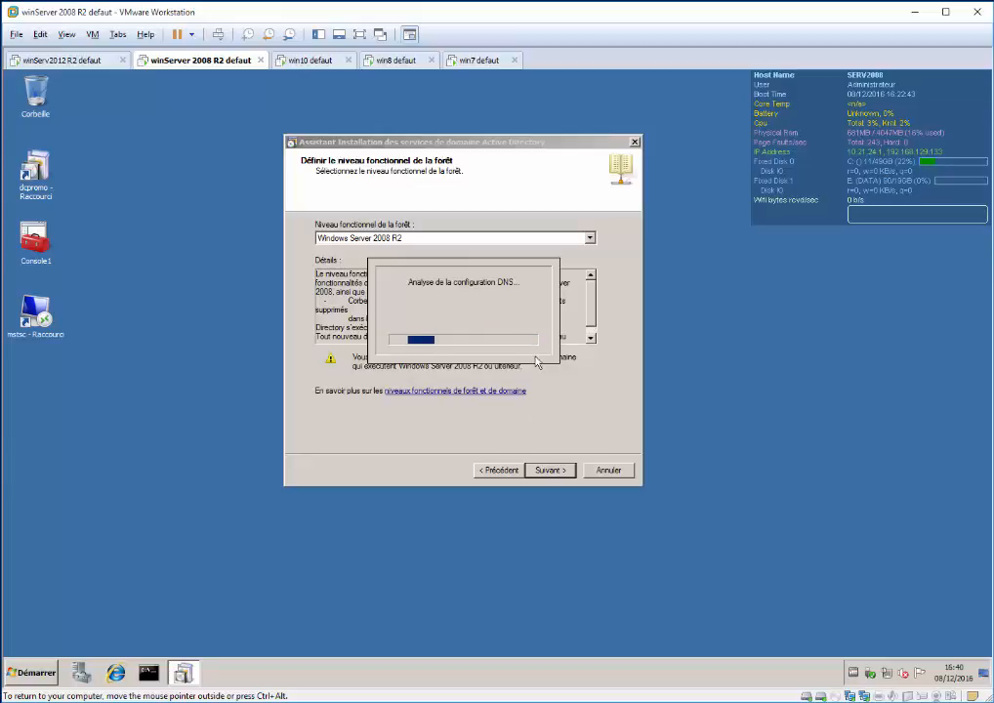
Display the server's network connections during the DNS analysis and select the vmnet0 adapter
right_click(888, 674)
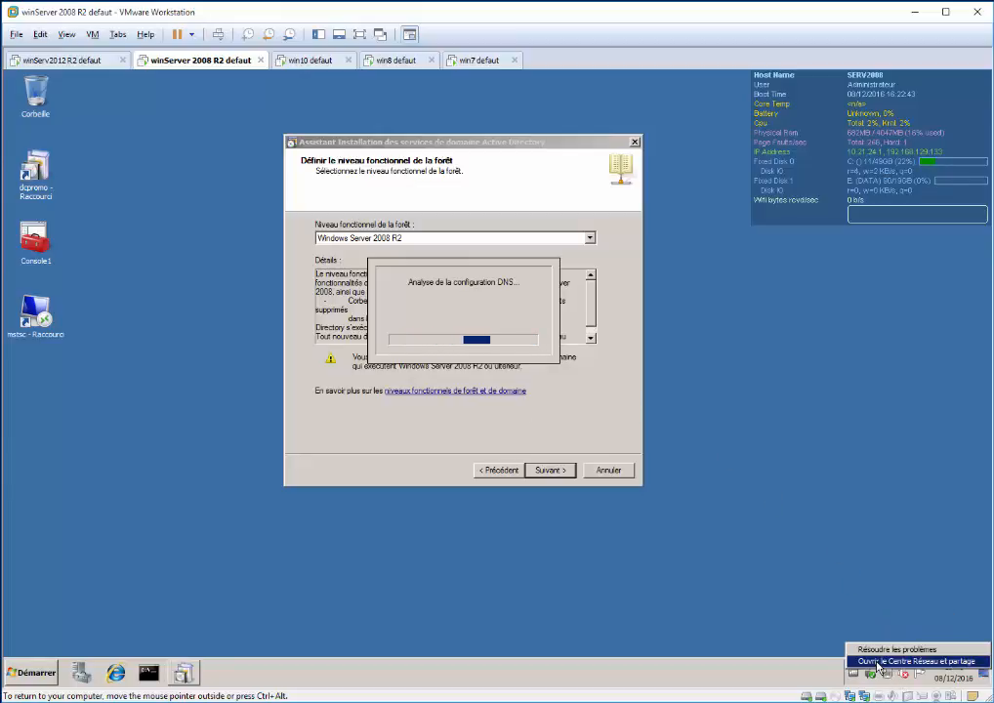
left_click(876, 661)
left_click(325, 247)
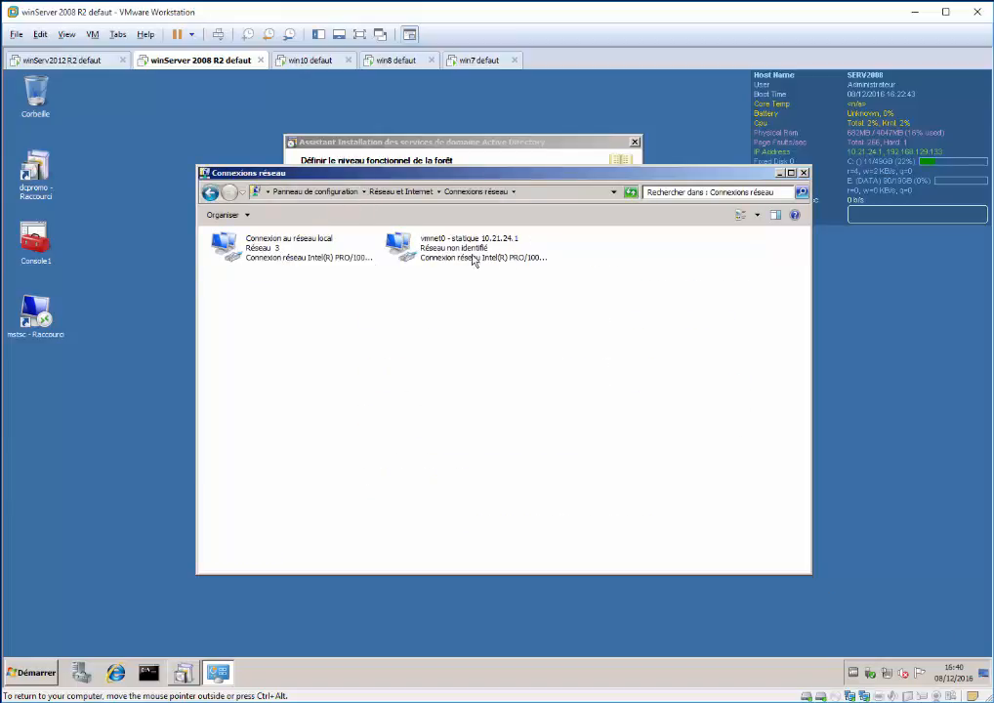
left_click(279, 264)
left_click(468, 257)
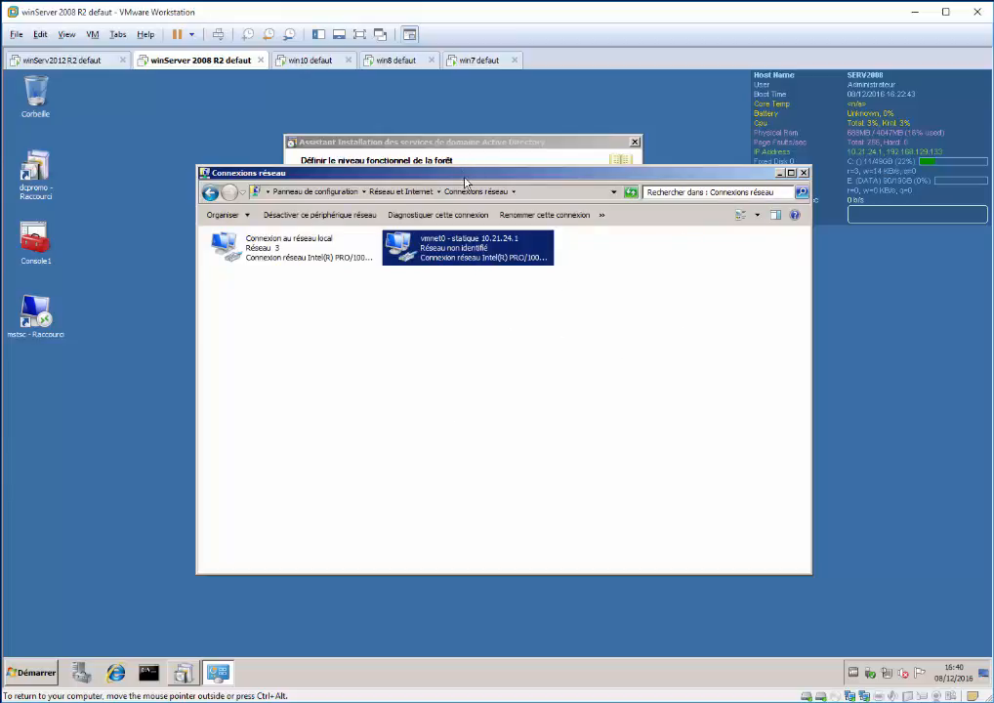
Move the network connections window clear of the DNS analysis progress and select the local area connection
left_click_drag(466, 181, 554, 355)
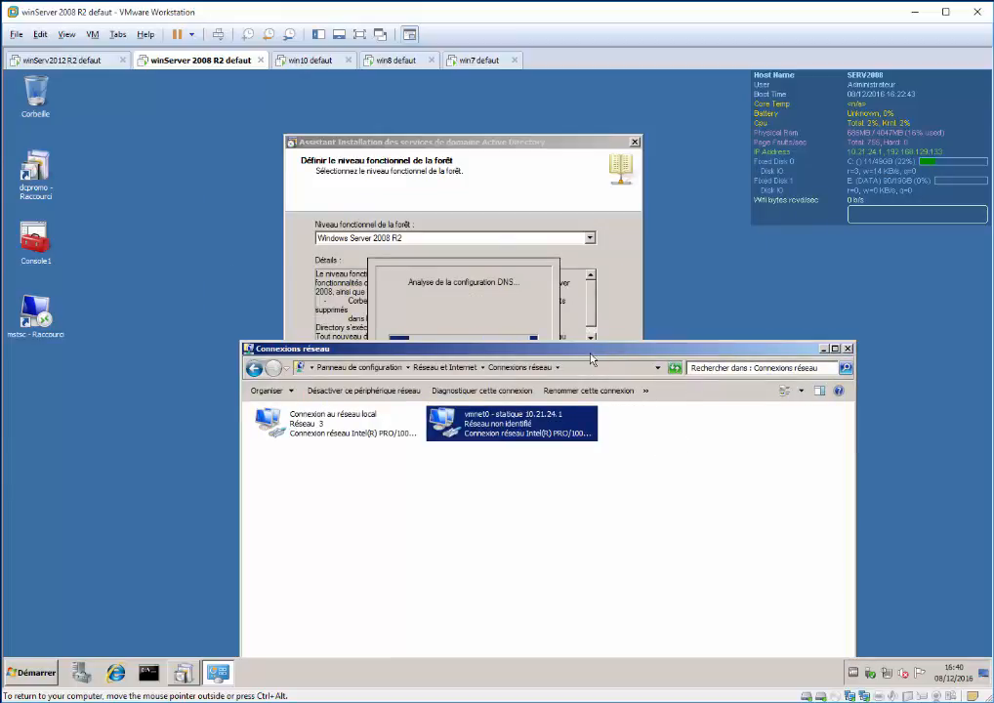
left_click_drag(590, 354, 635, 381)
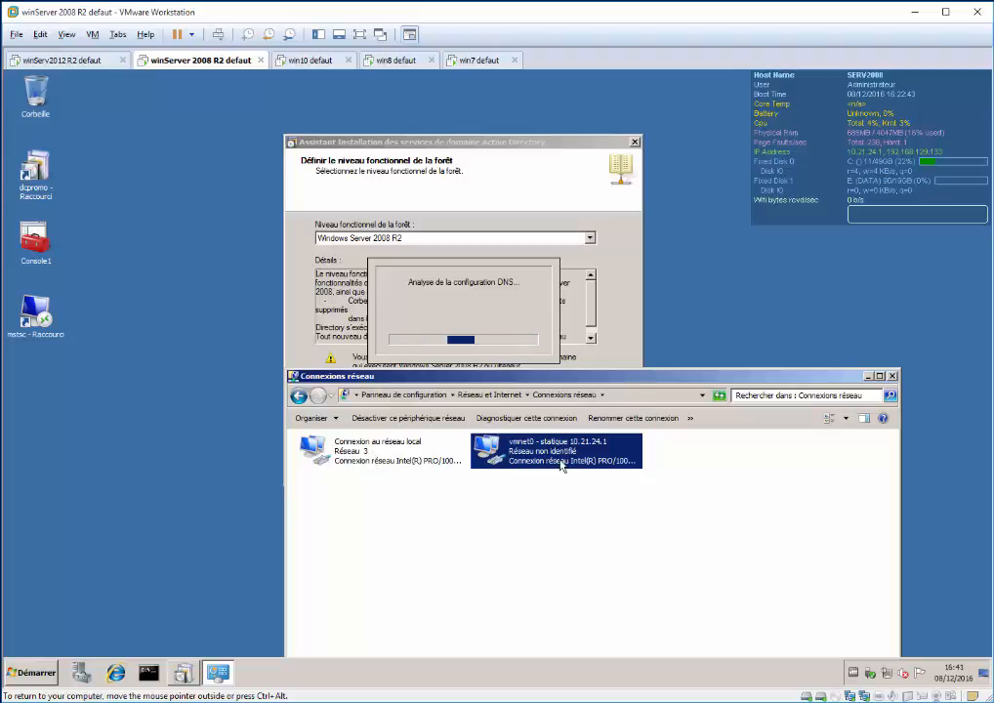
left_click(350, 461)
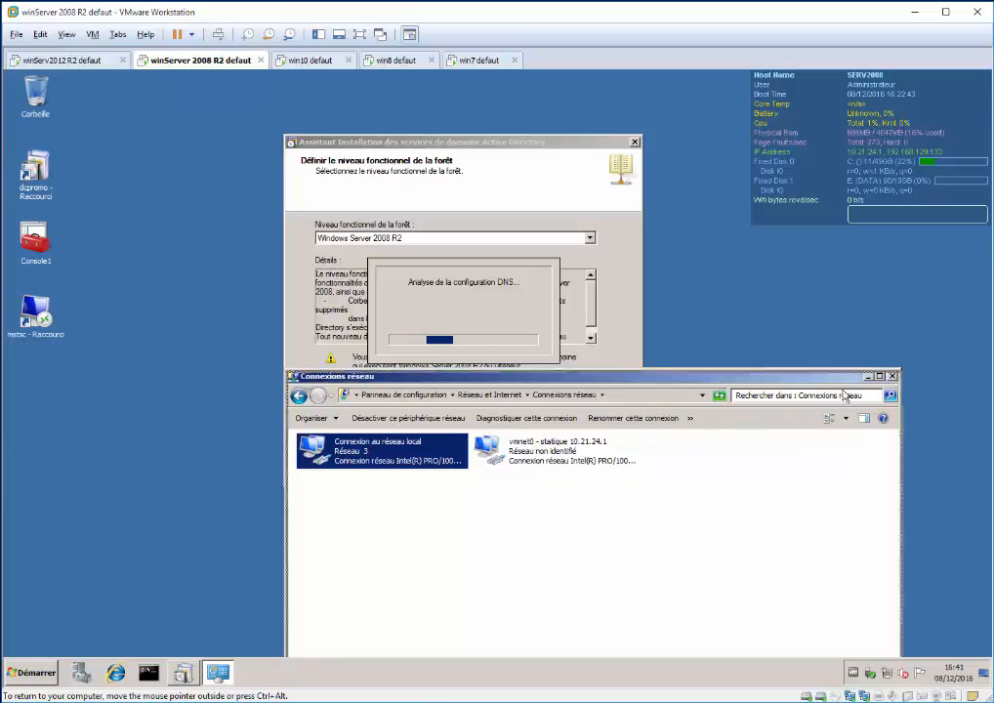
left_click_drag(841, 378, 918, 414)
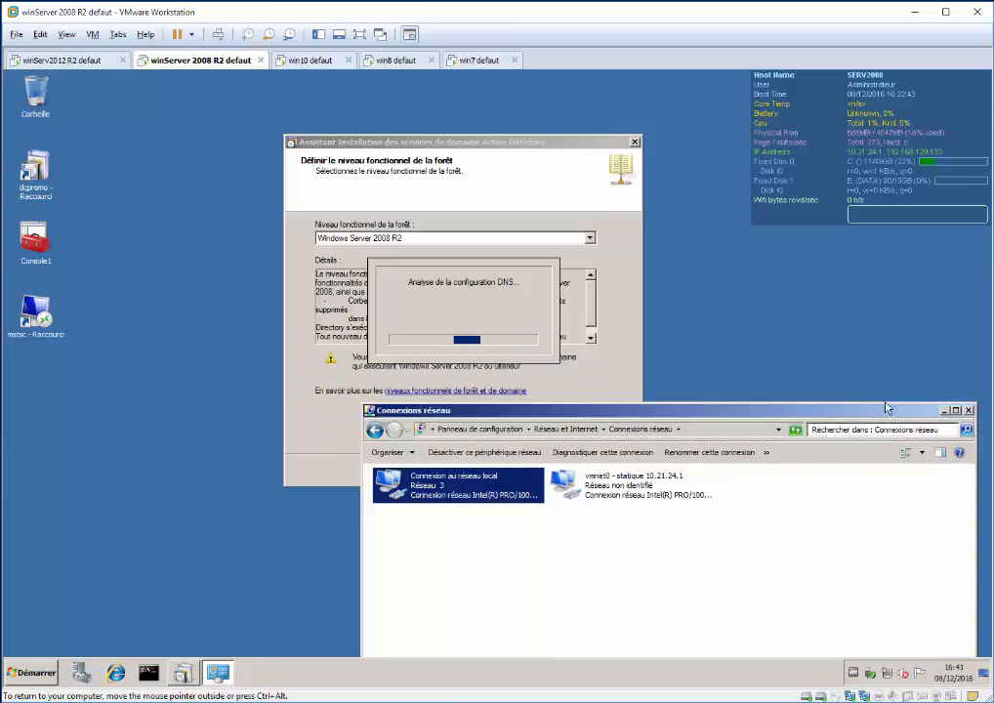
Select the dcpromo desktop shortcut and search the installed programs for dcpromo without launching it
left_click(39, 186)
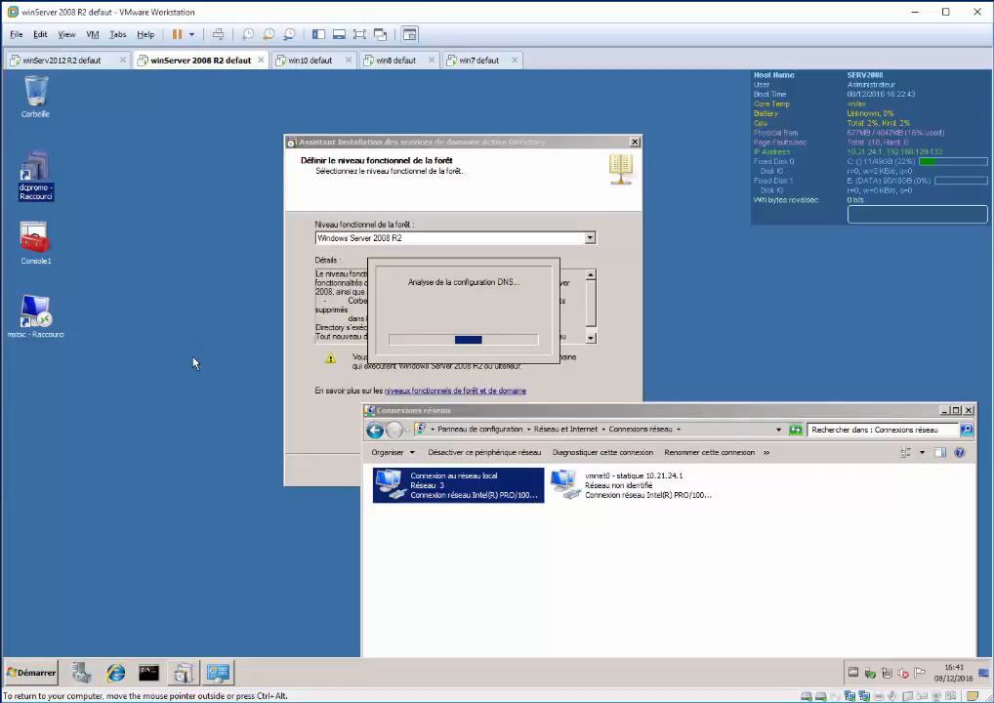
left_click(39, 665)
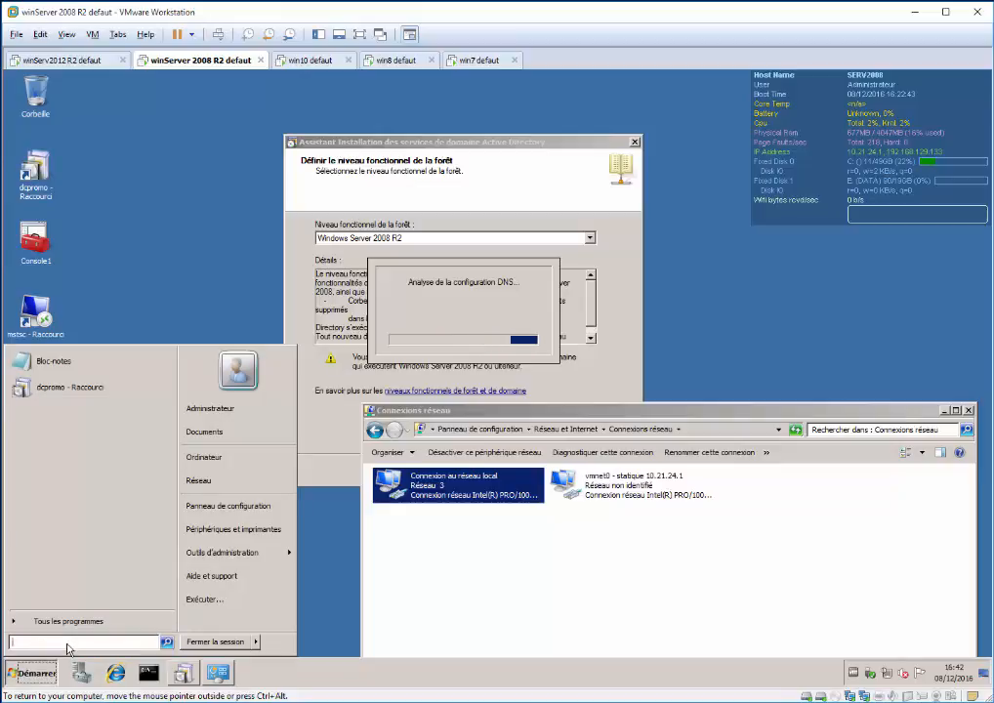
type("dcpromo")
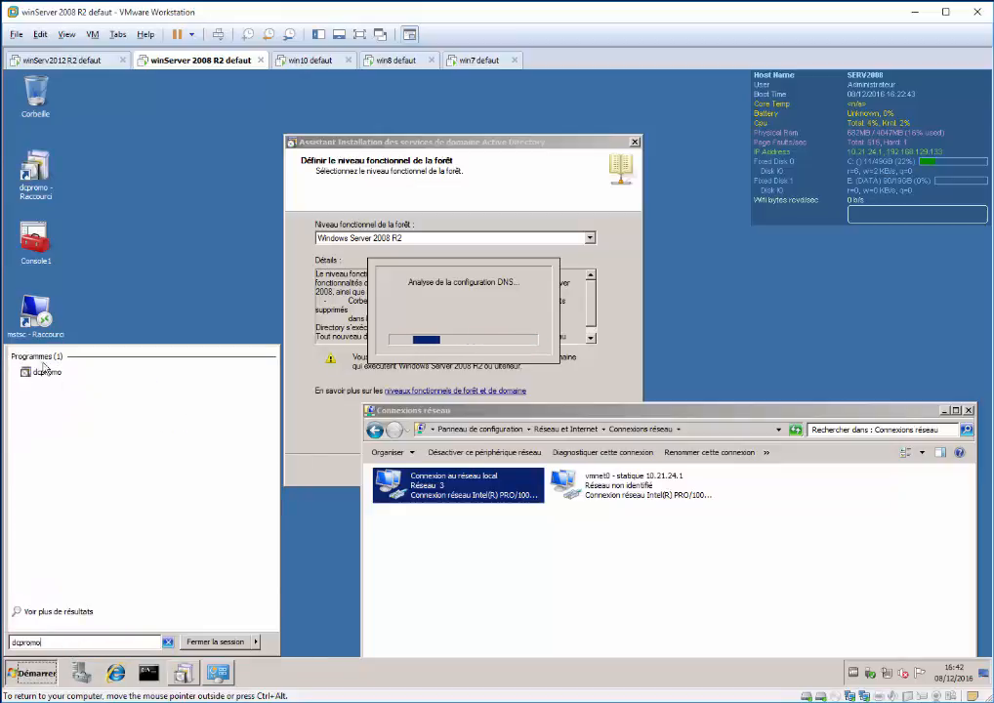
left_click(186, 258)
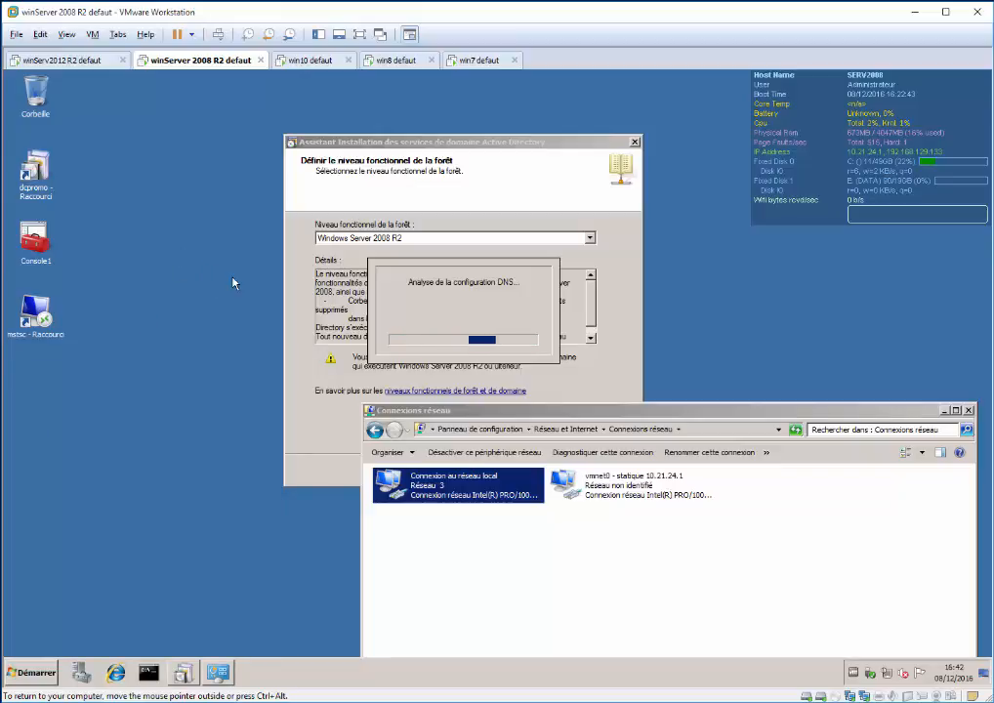
Try to launch dcpromo with the Run command and dismiss the resulting message
key("super+r")
type("d")
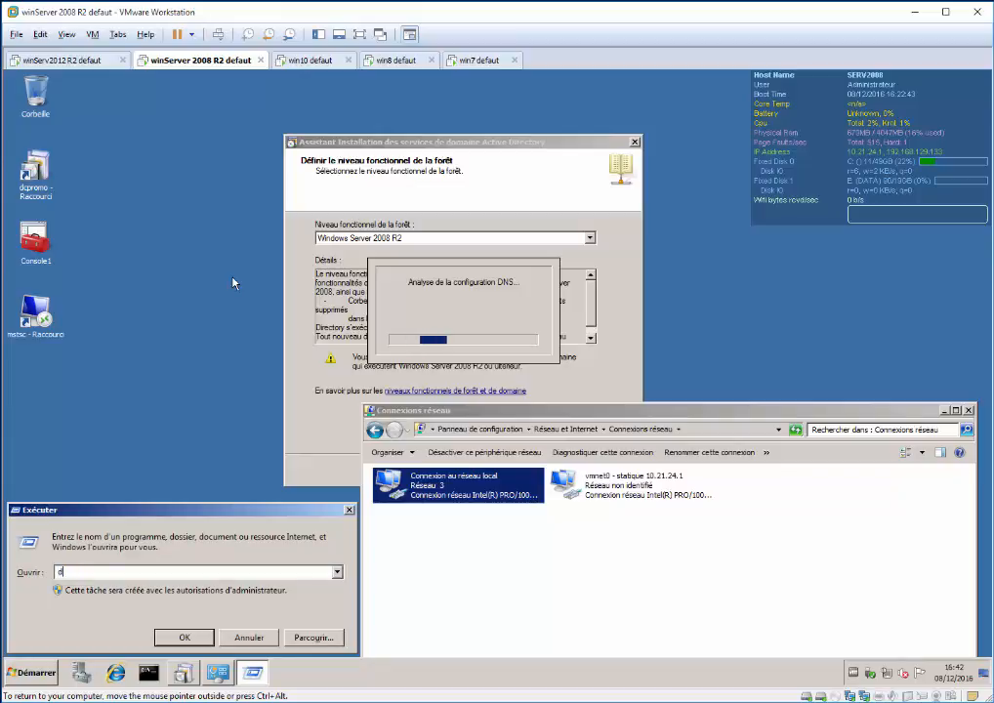
type("cpromo")
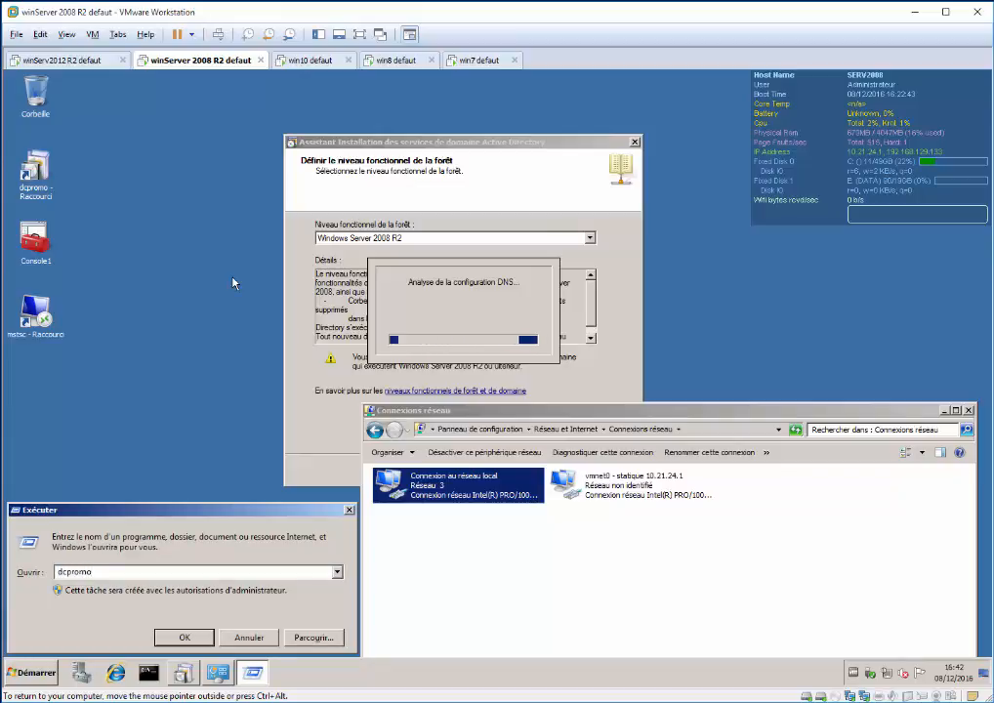
key("Return")
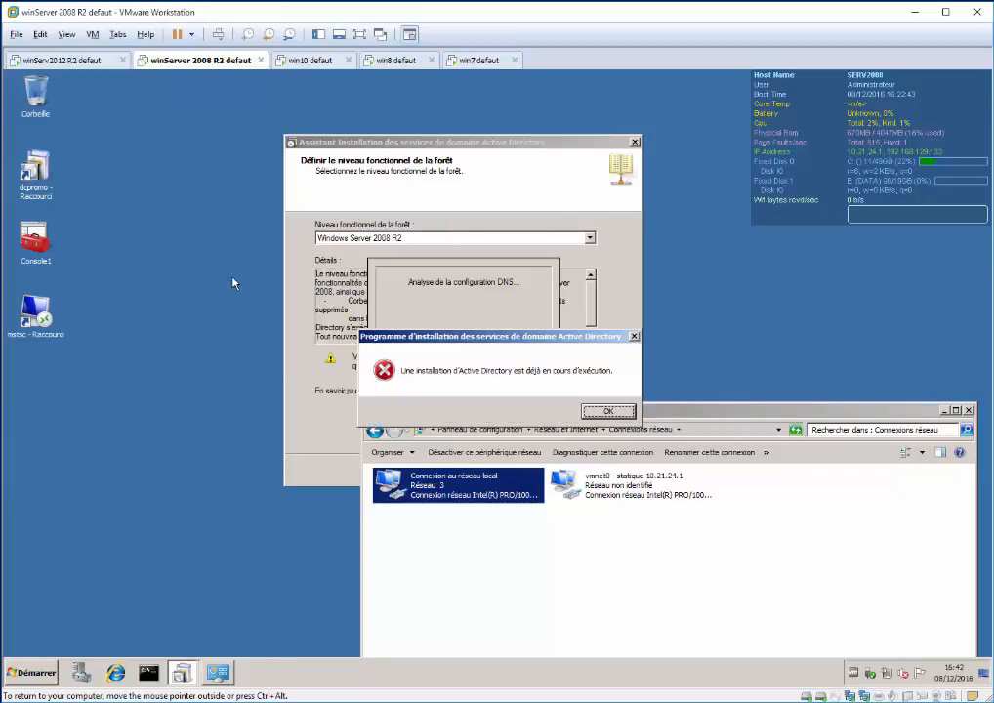
left_click(617, 410)
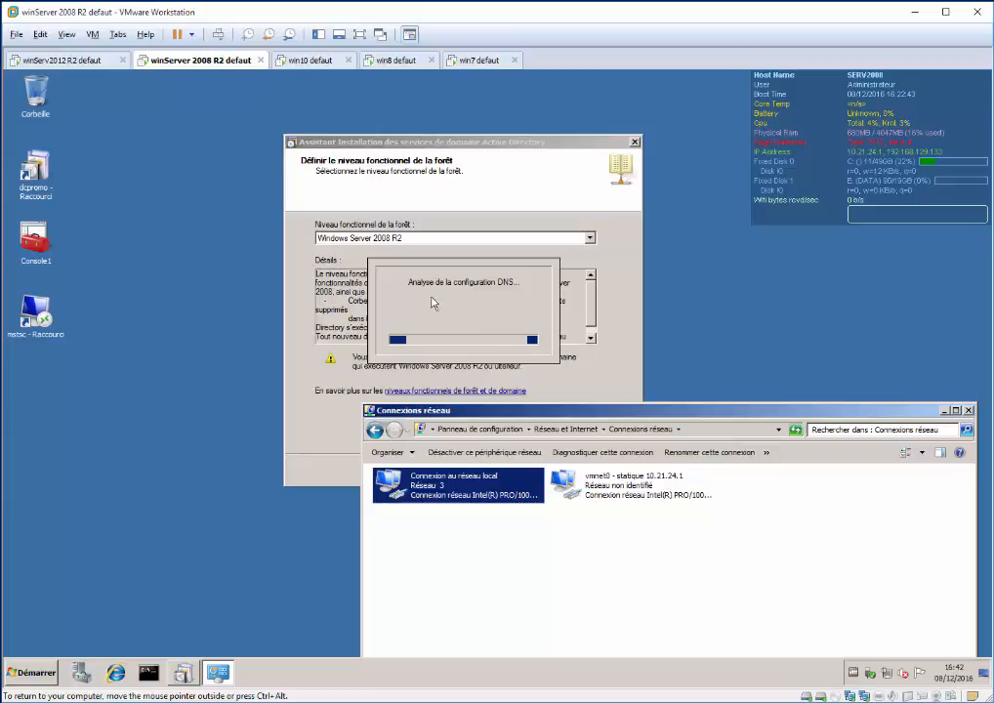
Minimize the network connections window and place a narrowed Computer window beside the installation wizard
left_click(661, 612)
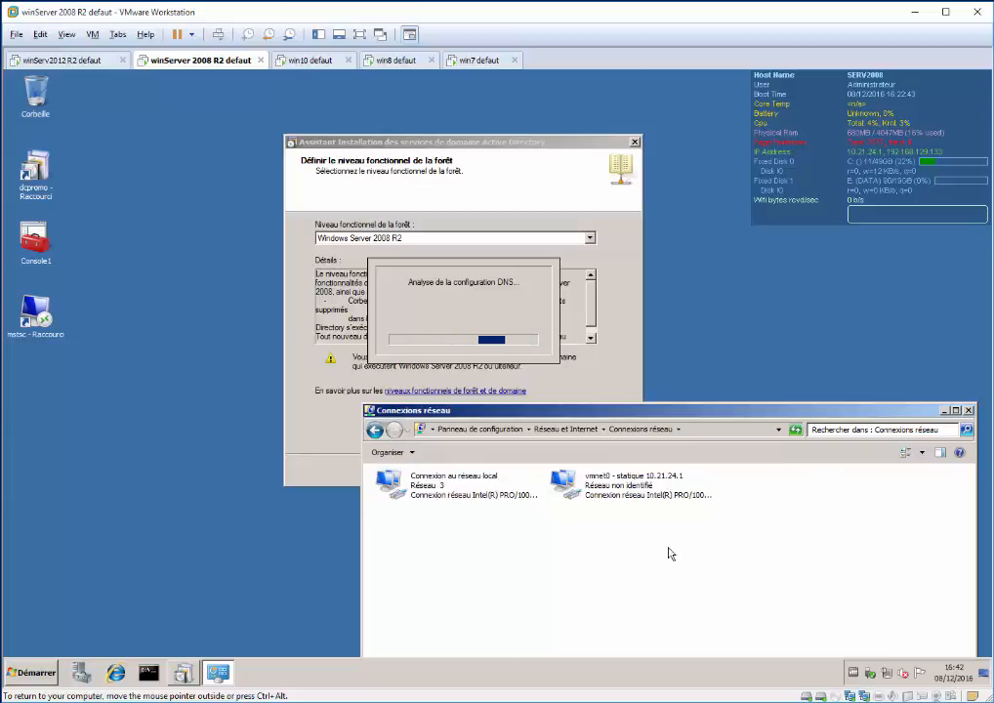
left_click(944, 410)
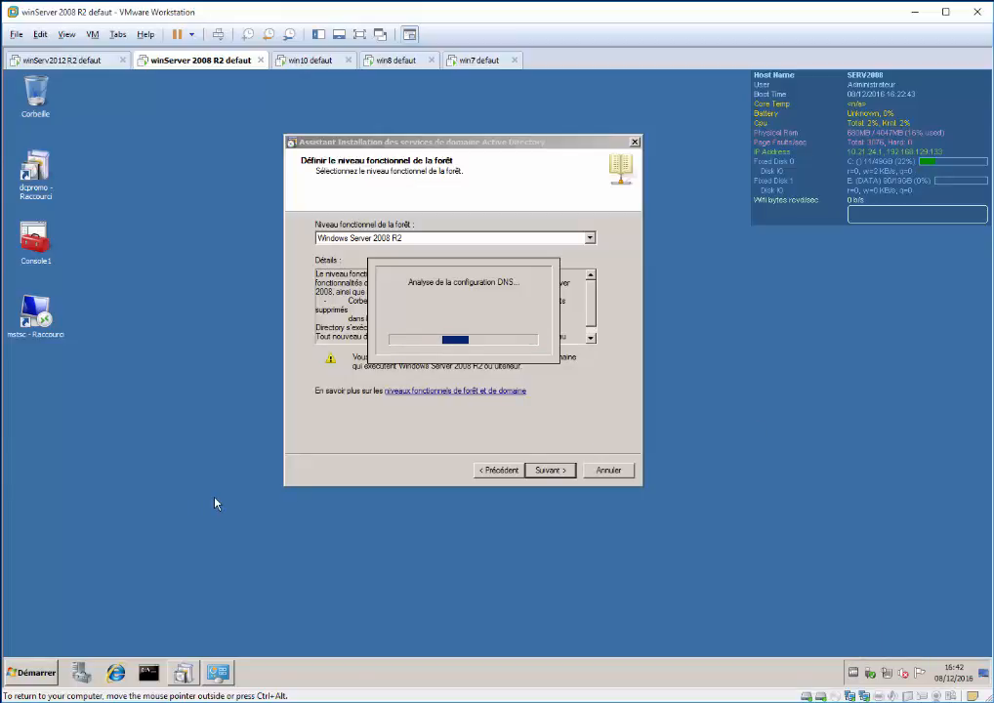
key("super+e")
left_click_drag(441, 182, 505, 351)
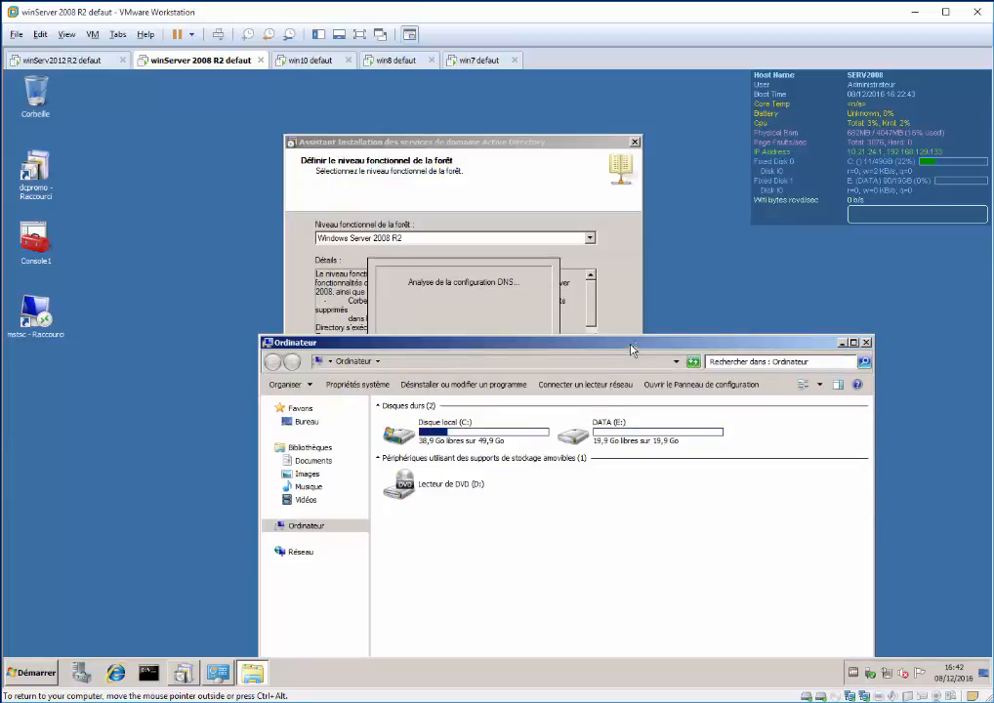
left_click_drag(630, 349, 692, 266)
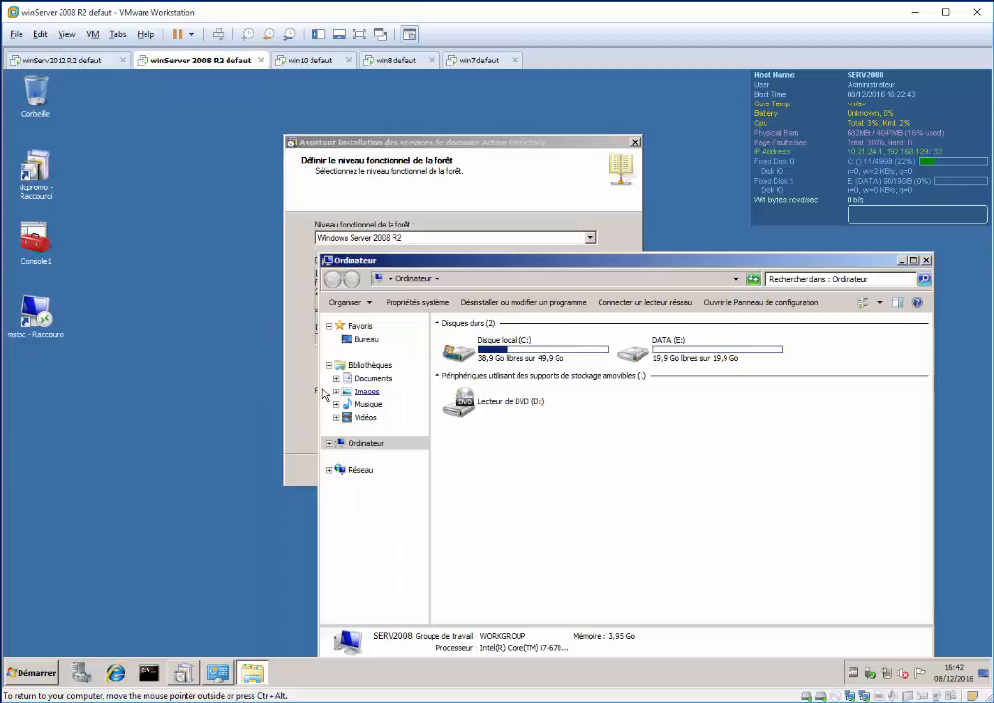
left_click_drag(321, 394, 598, 393)
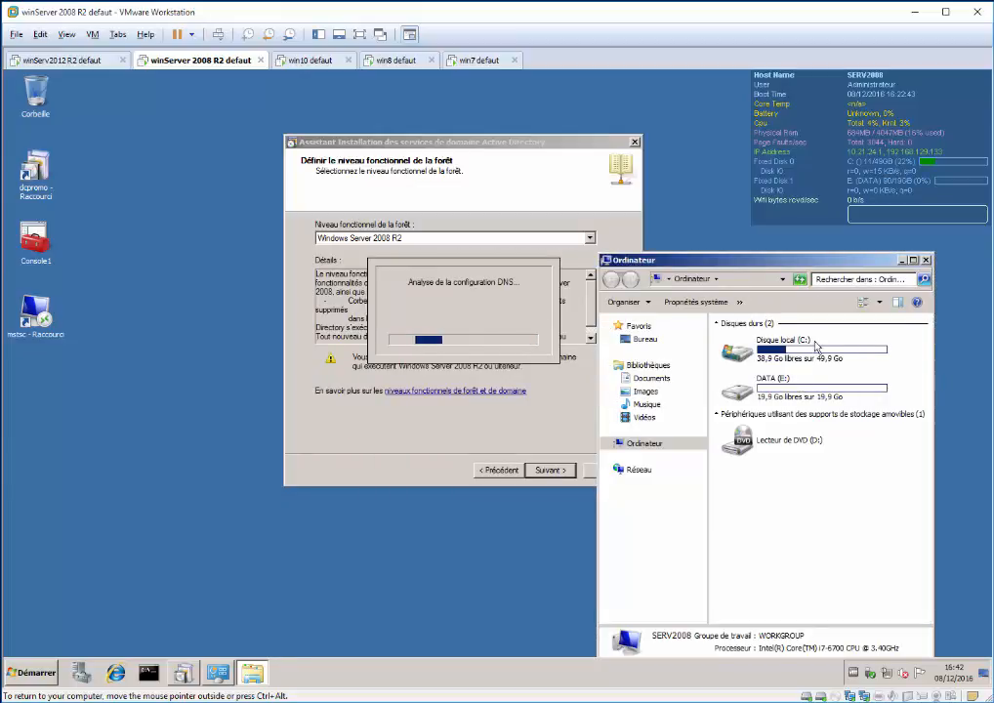
Open the DesktopInfo151 folder on the local disk C: to display its files
double_click(752, 351)
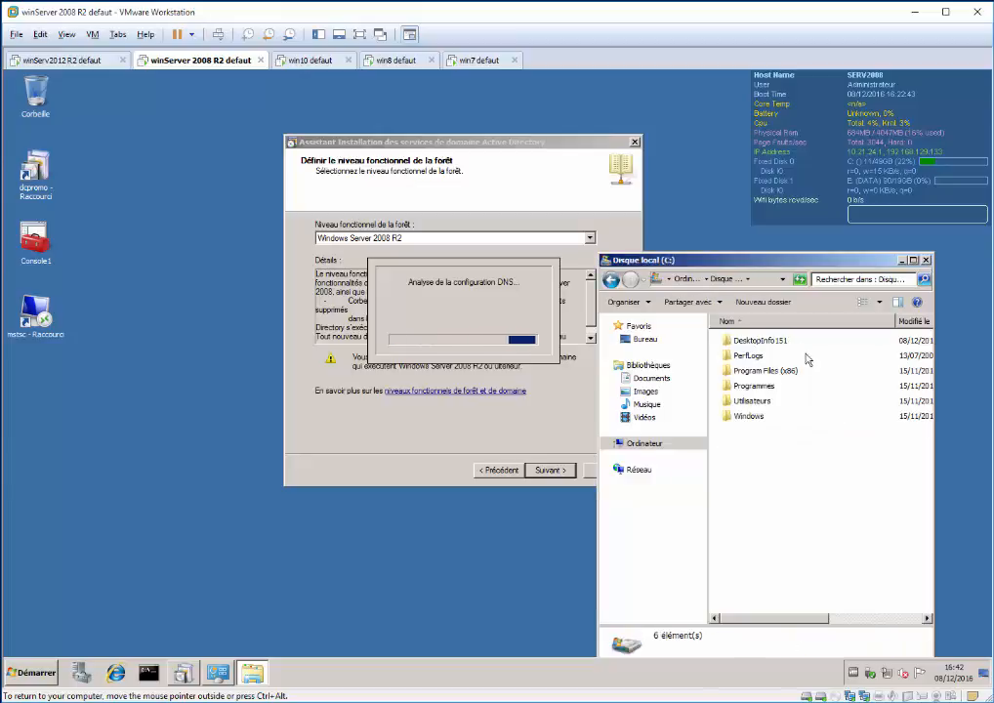
left_click(779, 342)
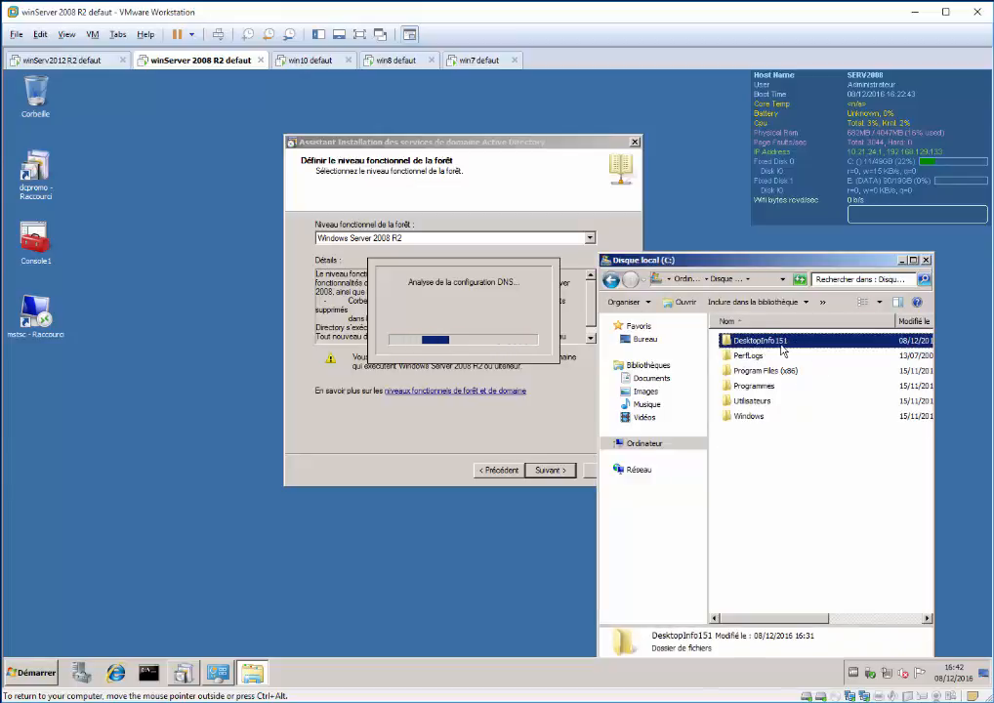
double_click(781, 348)
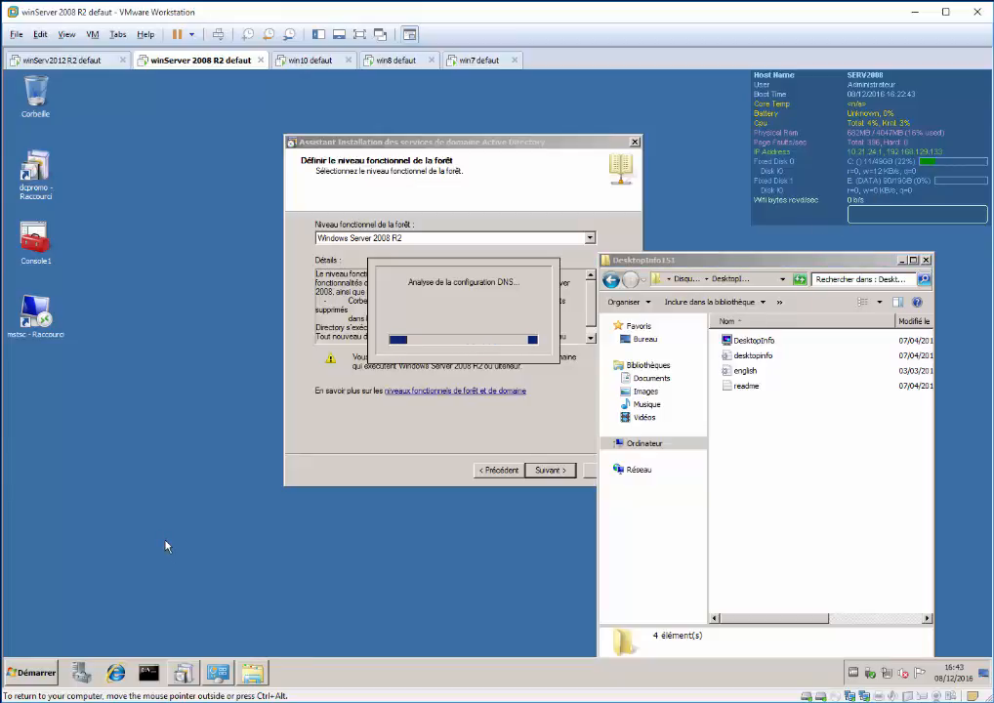
Inspect the current user's startup folder by running shell:startup, and close its window
key("super+r")
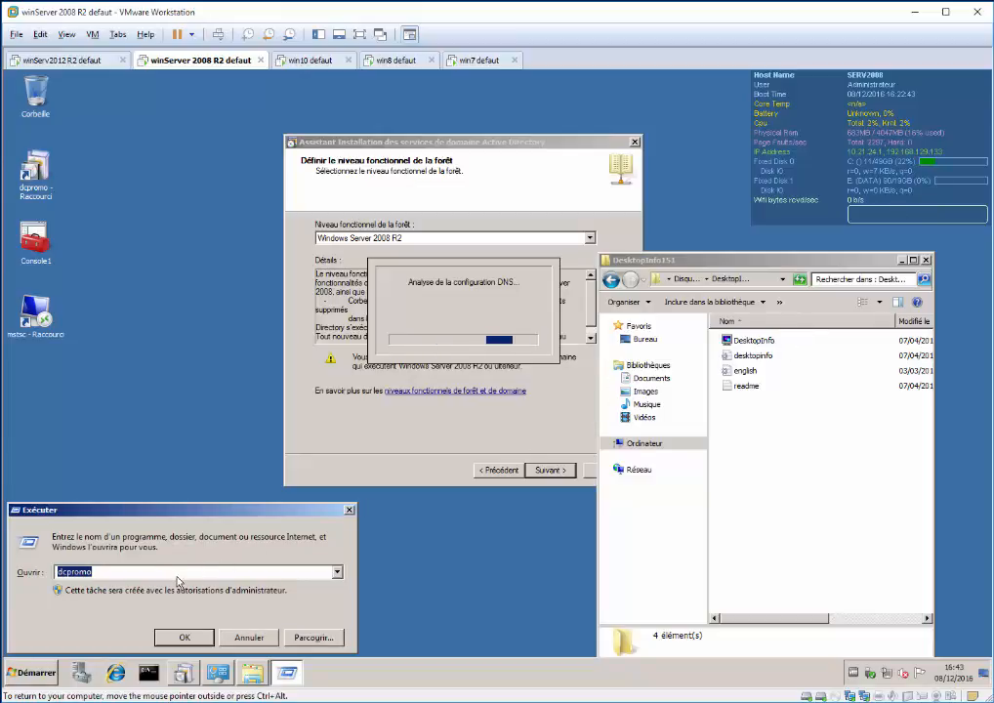
type("she")
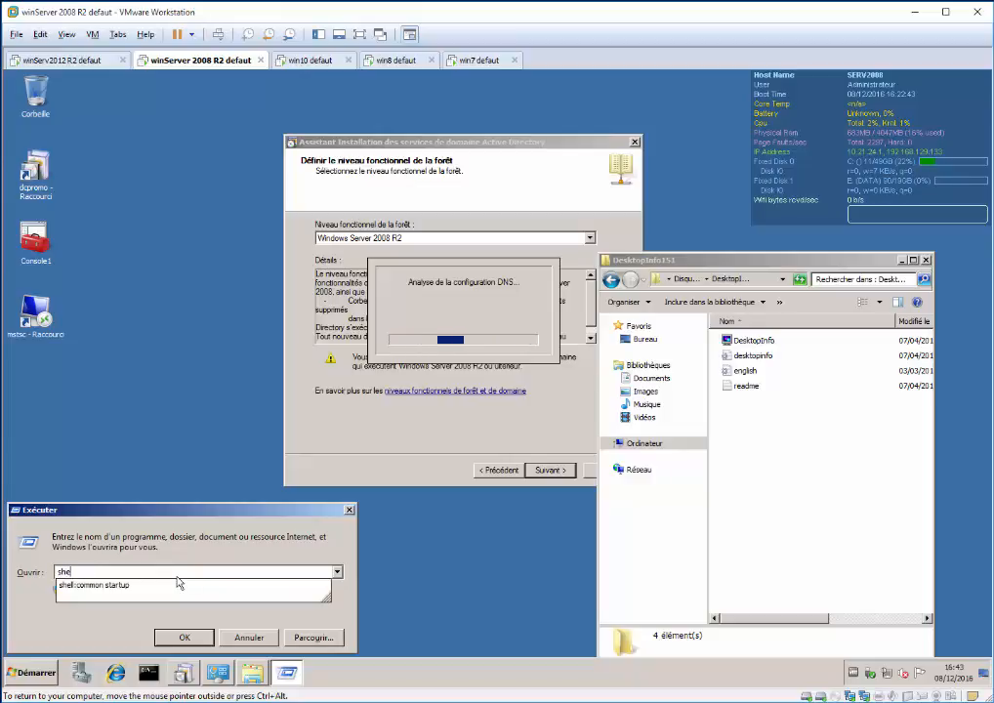
type("ll:common")
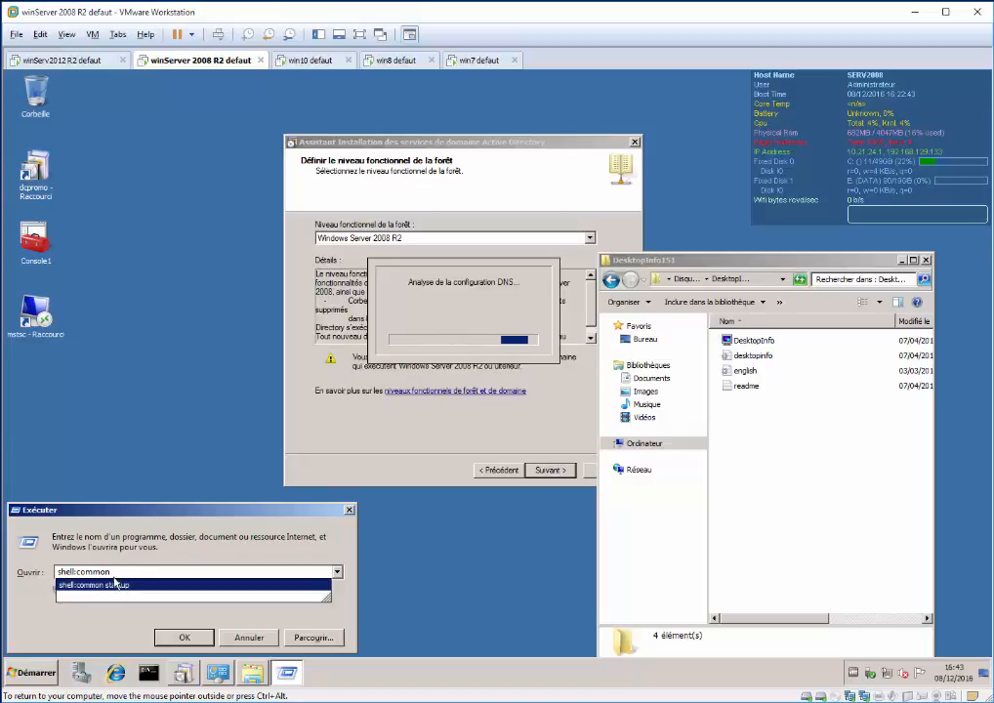
key("ctrl+shift+Left")
key("BackSpace")
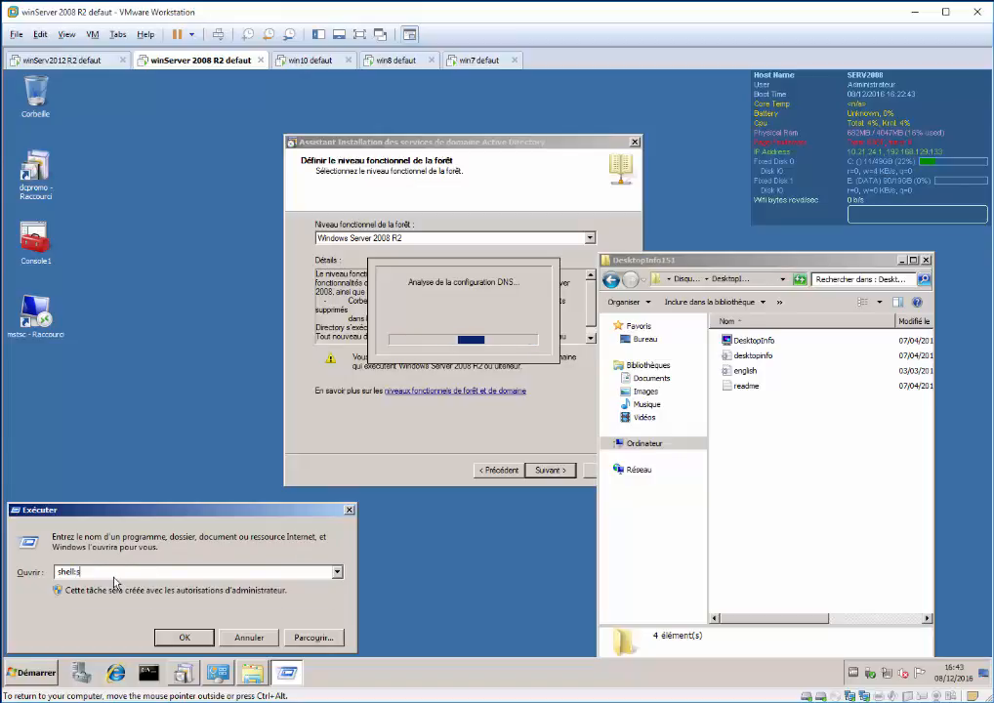
type("startup")
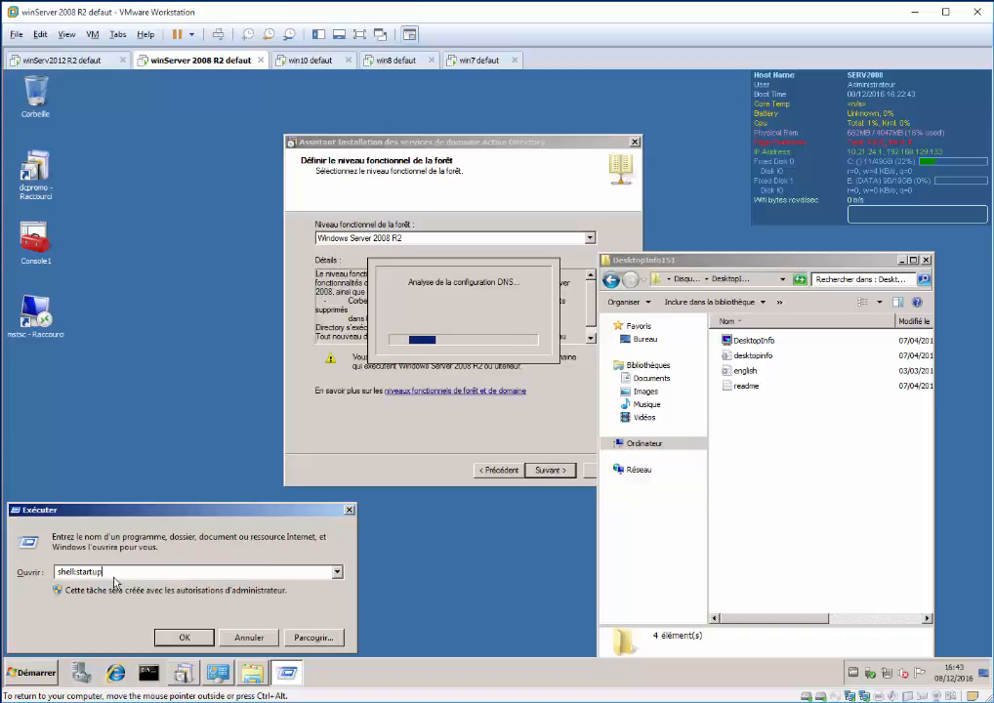
key("Return")
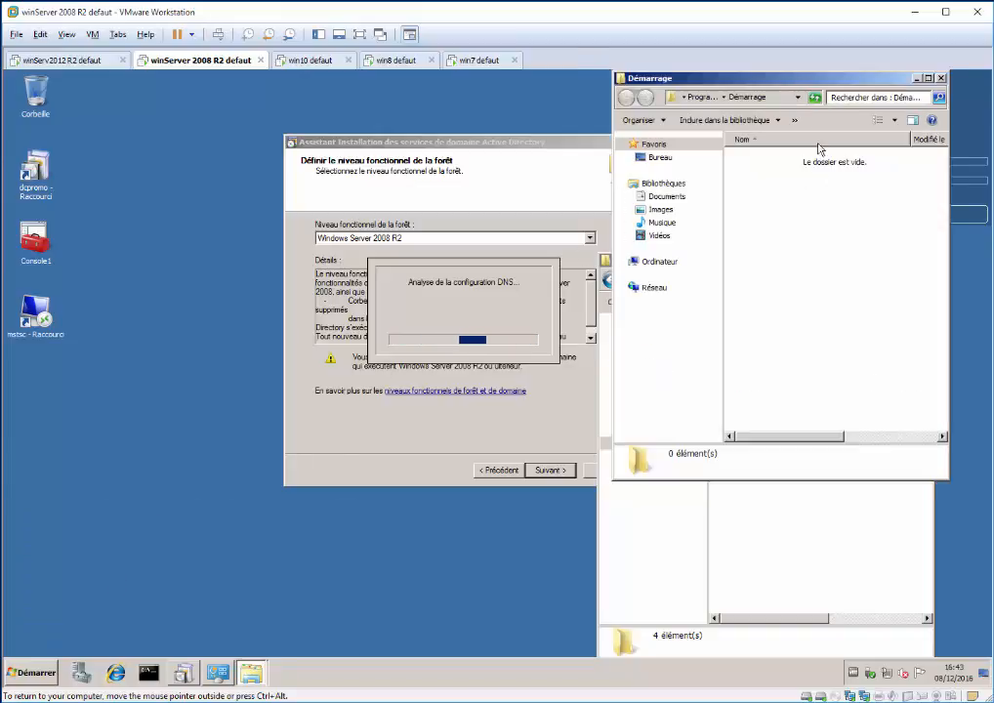
left_click_drag(799, 80, 808, 214)
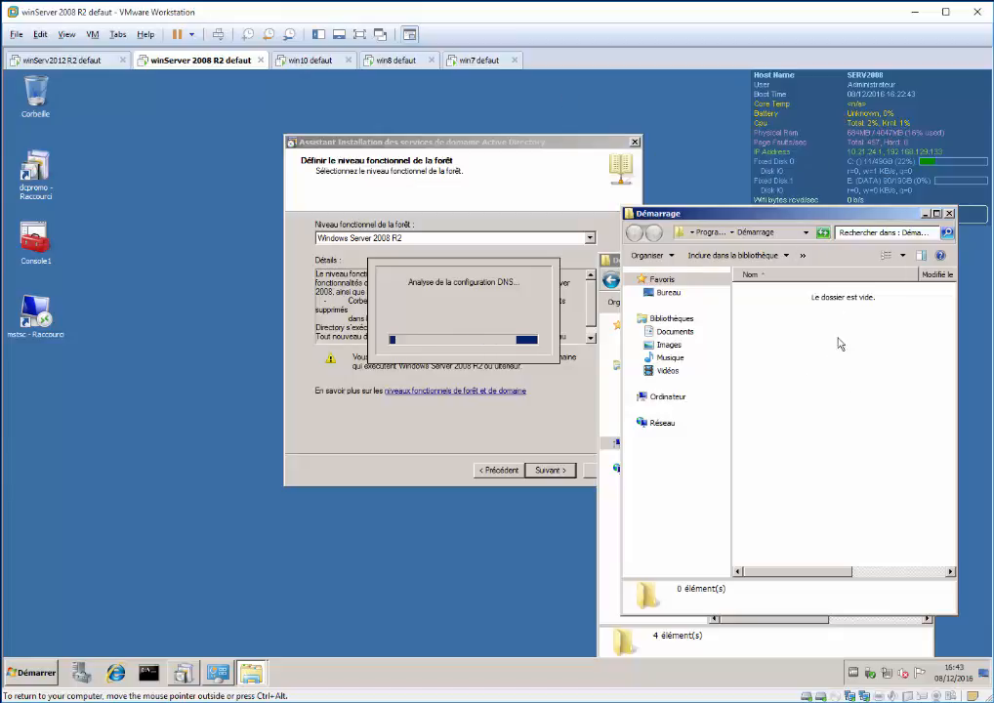
left_click(949, 214)
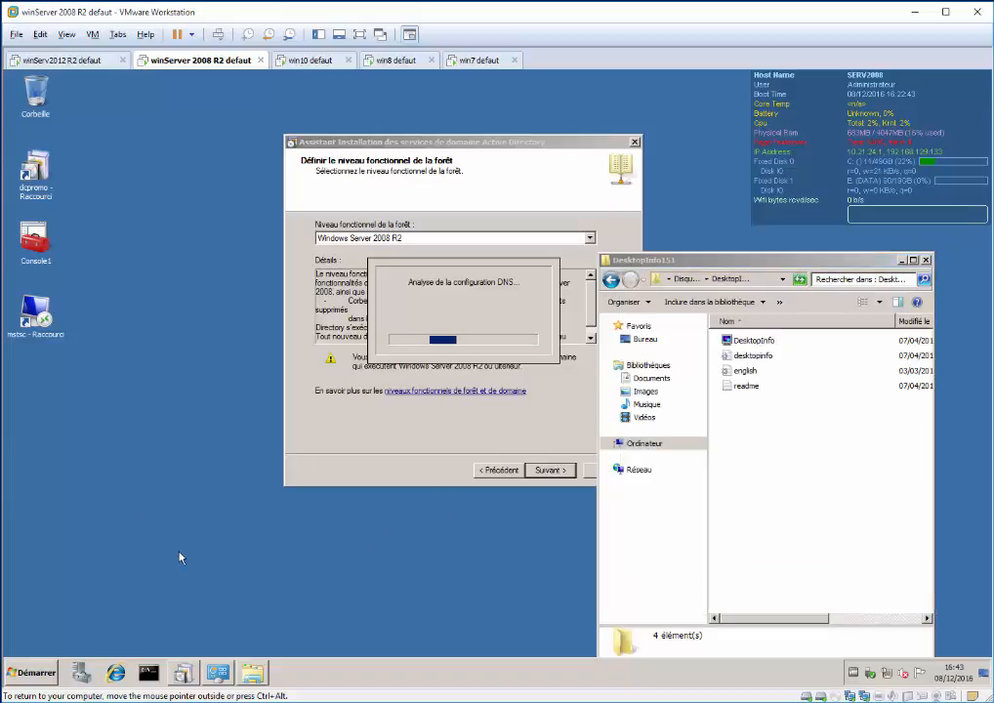
Open the startup folder shared by all users by running shell:common startup
key("super+r")
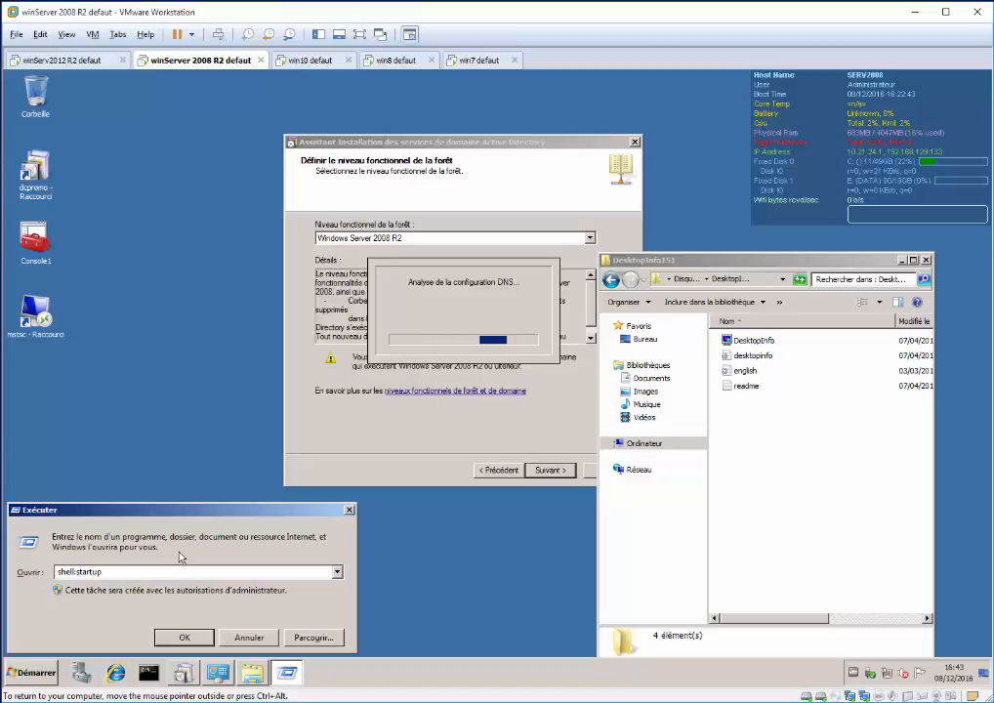
type("commo")
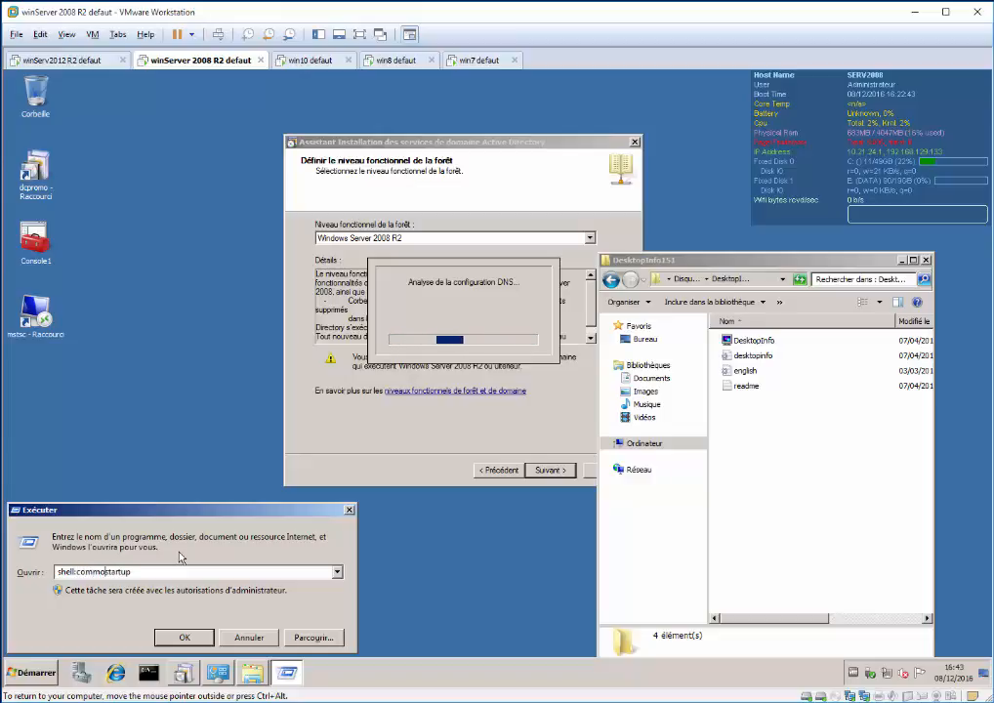
type("n")
key("Return")
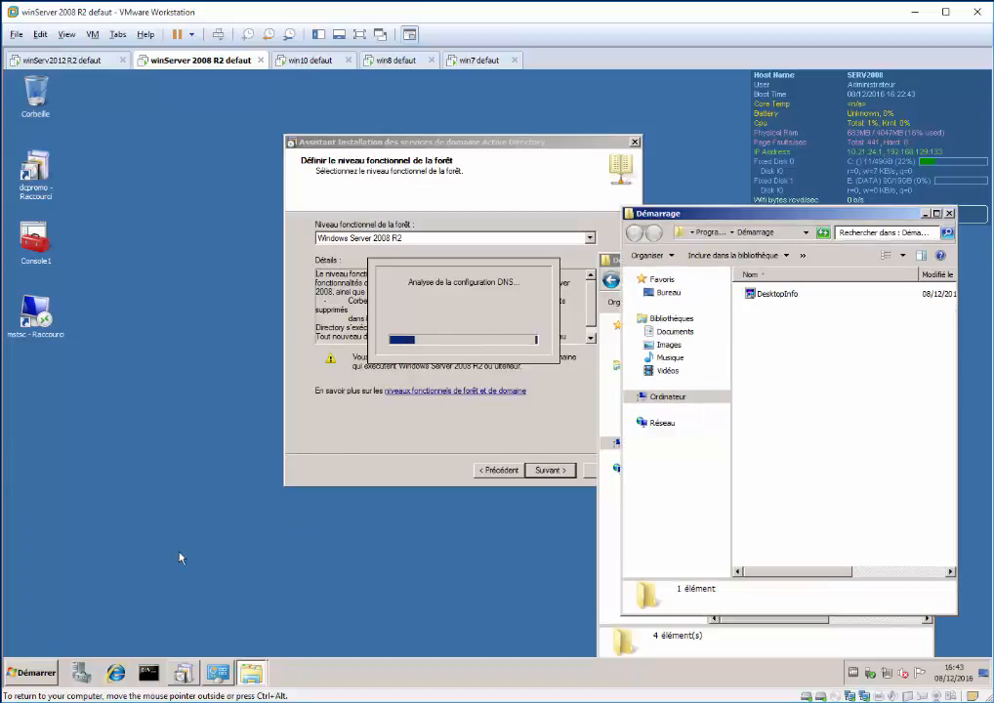
left_click(791, 294)
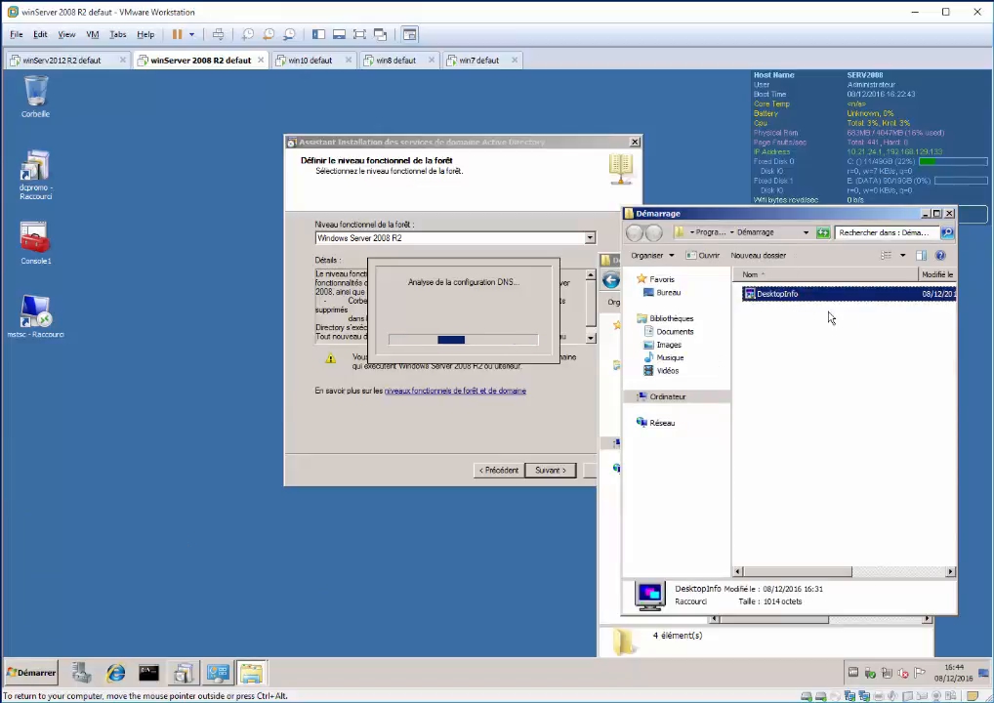
right_click(804, 292)
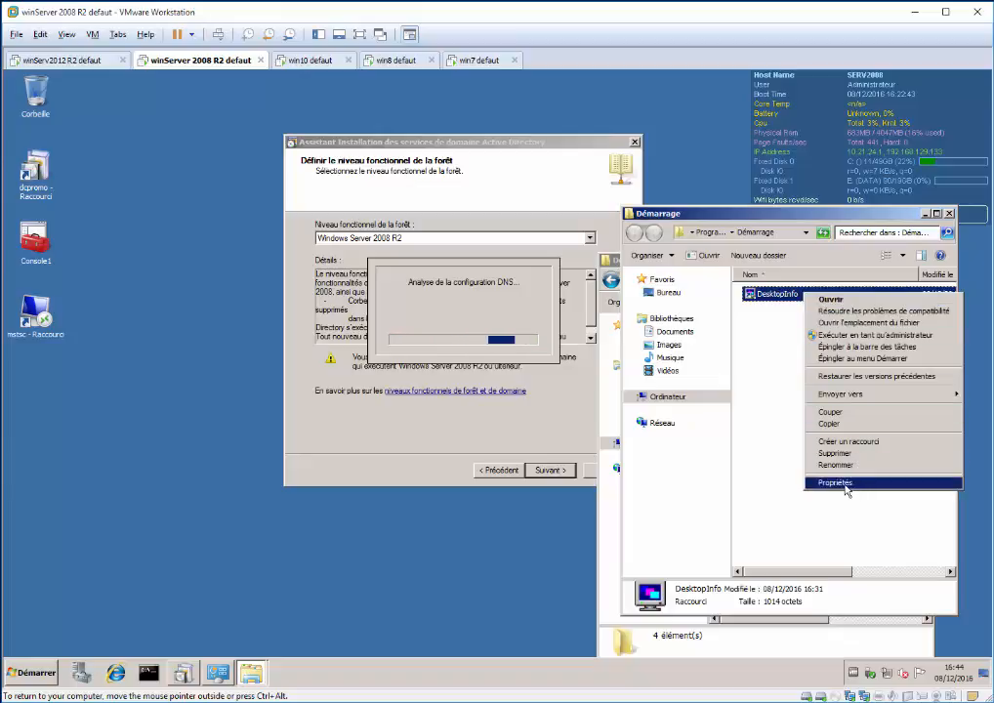
left_click(776, 410)
right_click(778, 407)
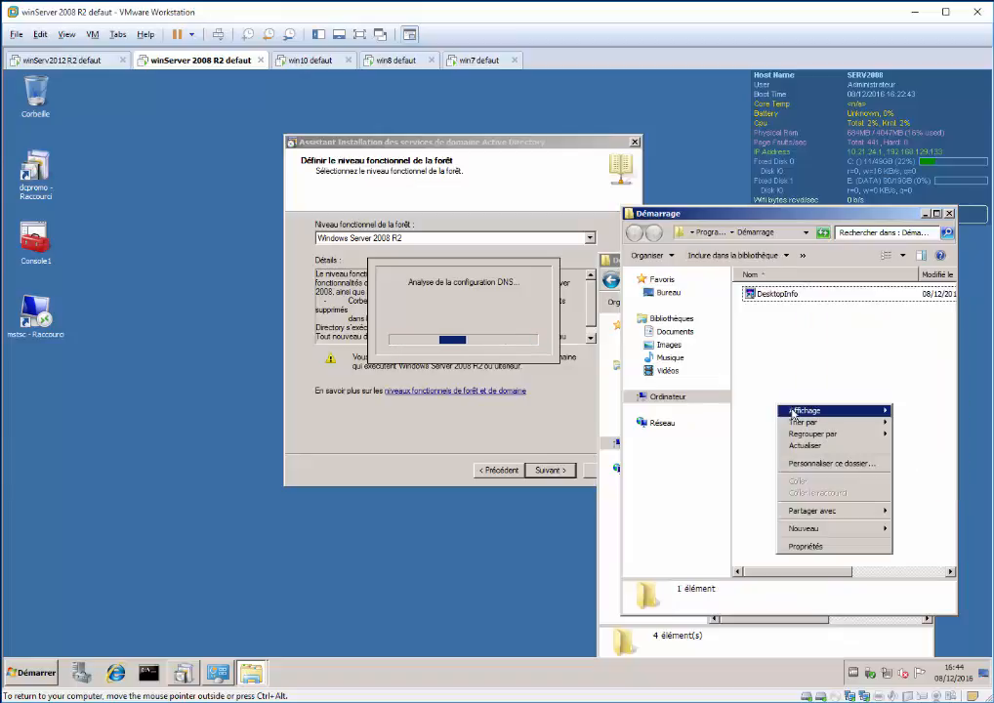
mouse_move(814, 531)
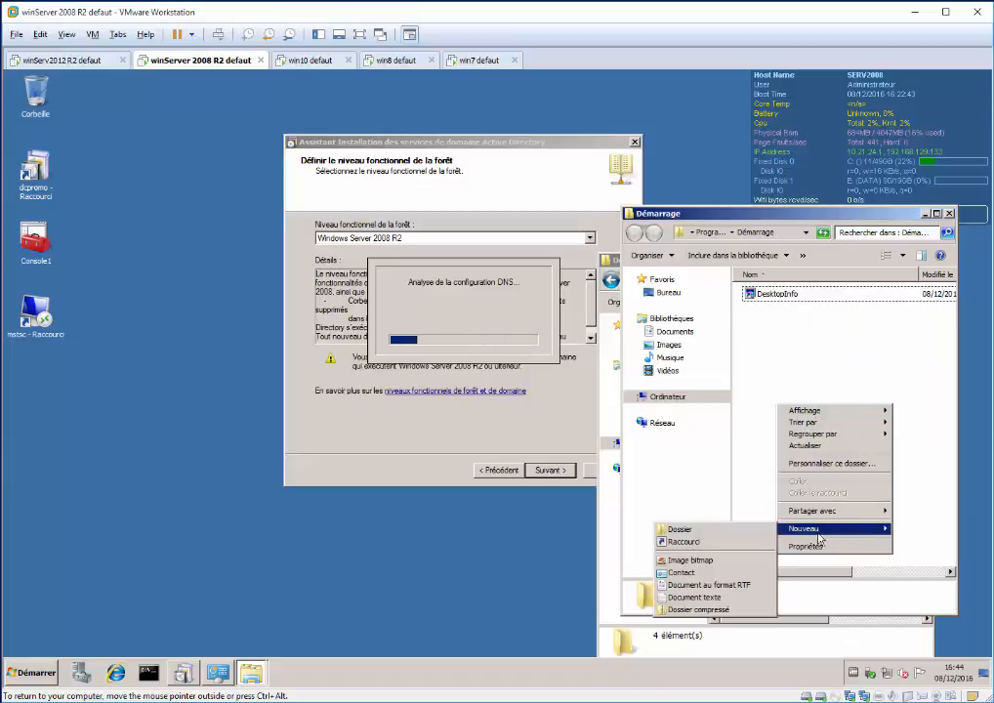
left_click(801, 308)
Check the target path in the DesktopInfo shortcut's properties, and close both the properties and the shared startup folder
left_click(809, 289)
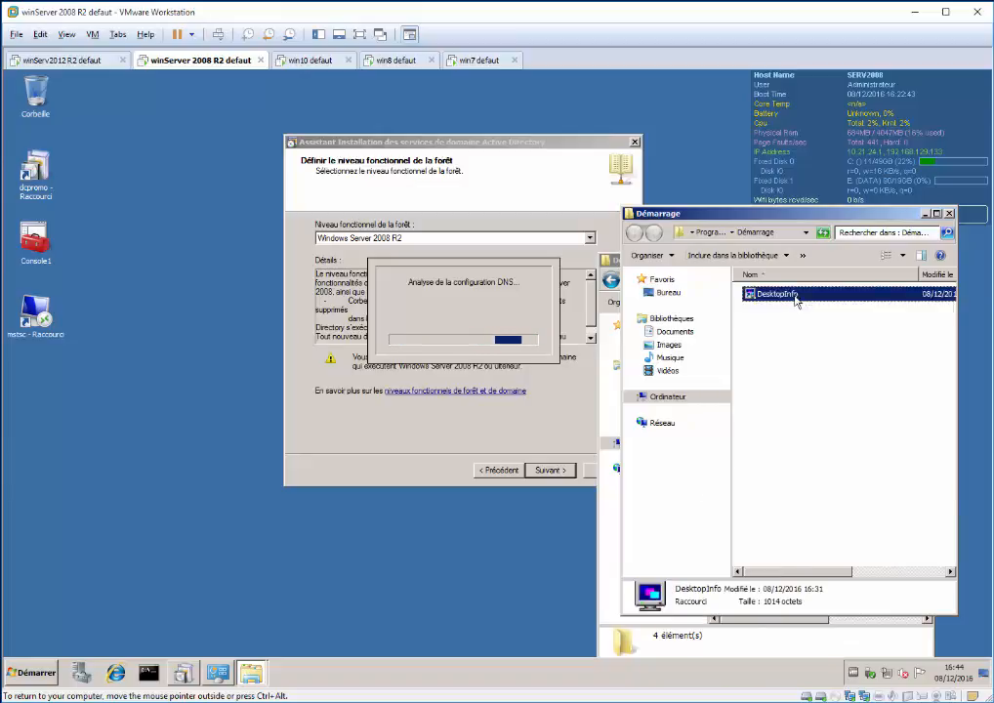
right_click(793, 293)
left_click(827, 482)
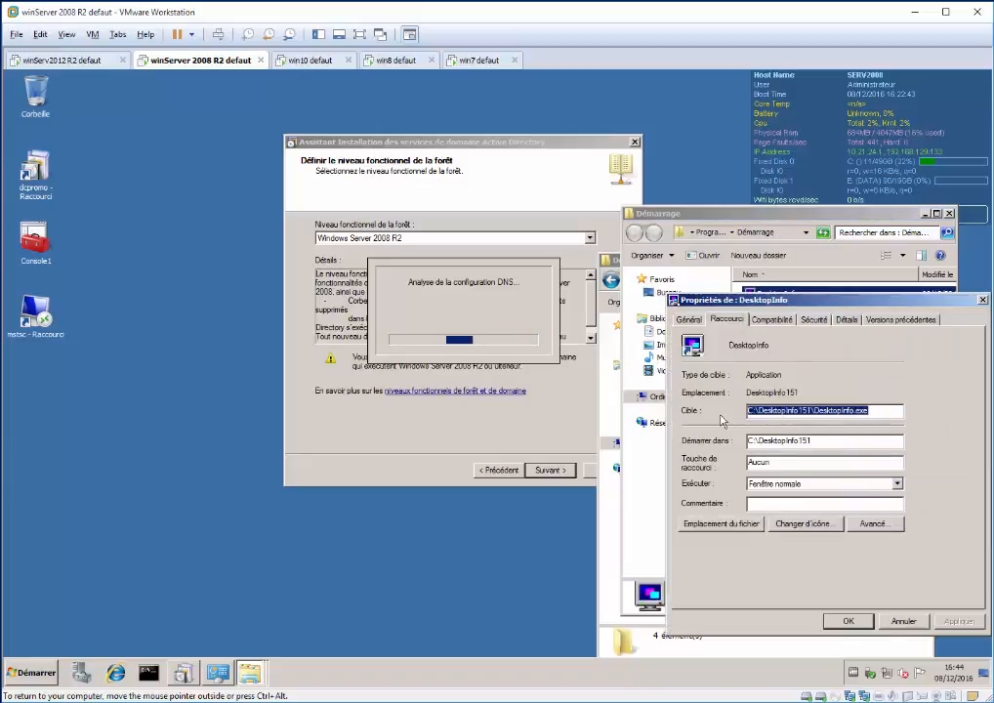
left_click(881, 411)
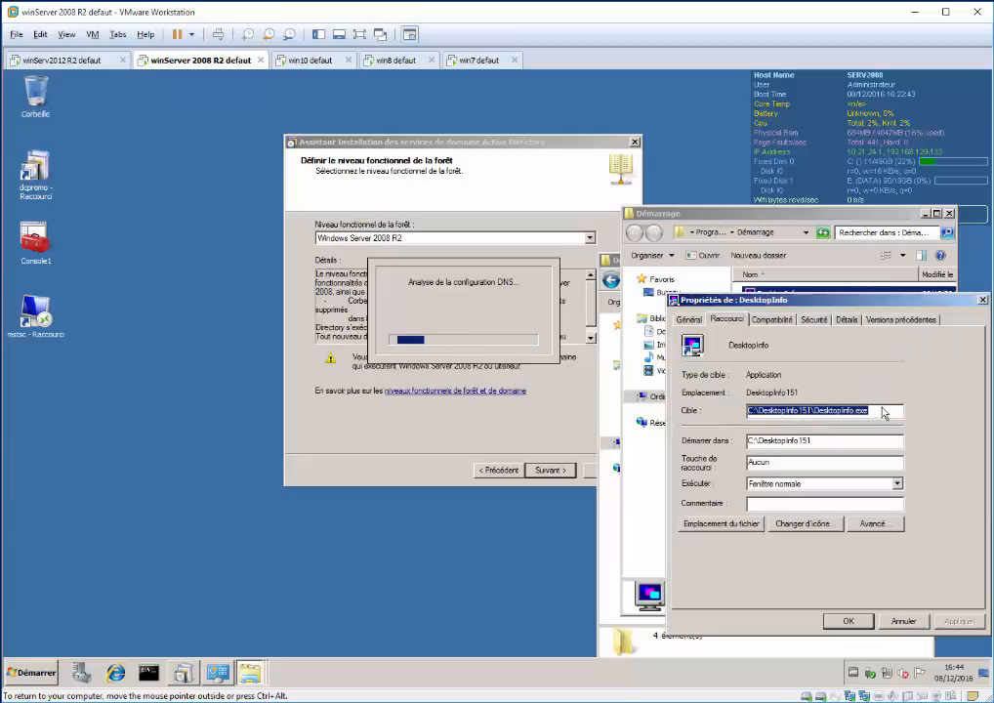
mouse_move(862, 411)
left_mouse_down()
mouse_move(763, 411)
mouse_move(874, 412)
left_mouse_up()
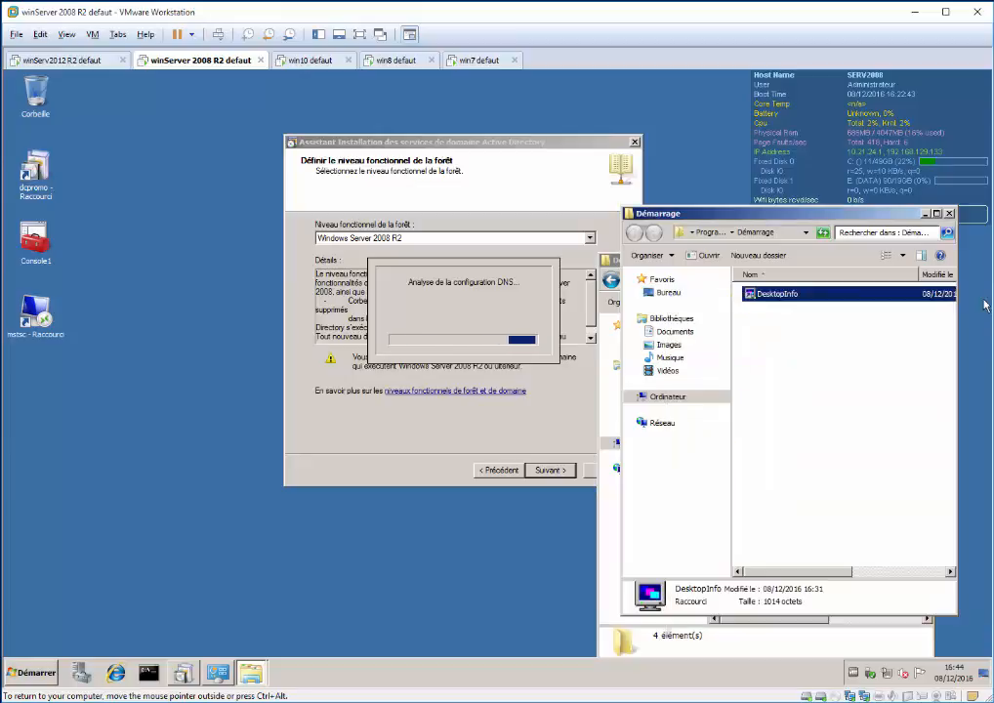
left_click(982, 299)
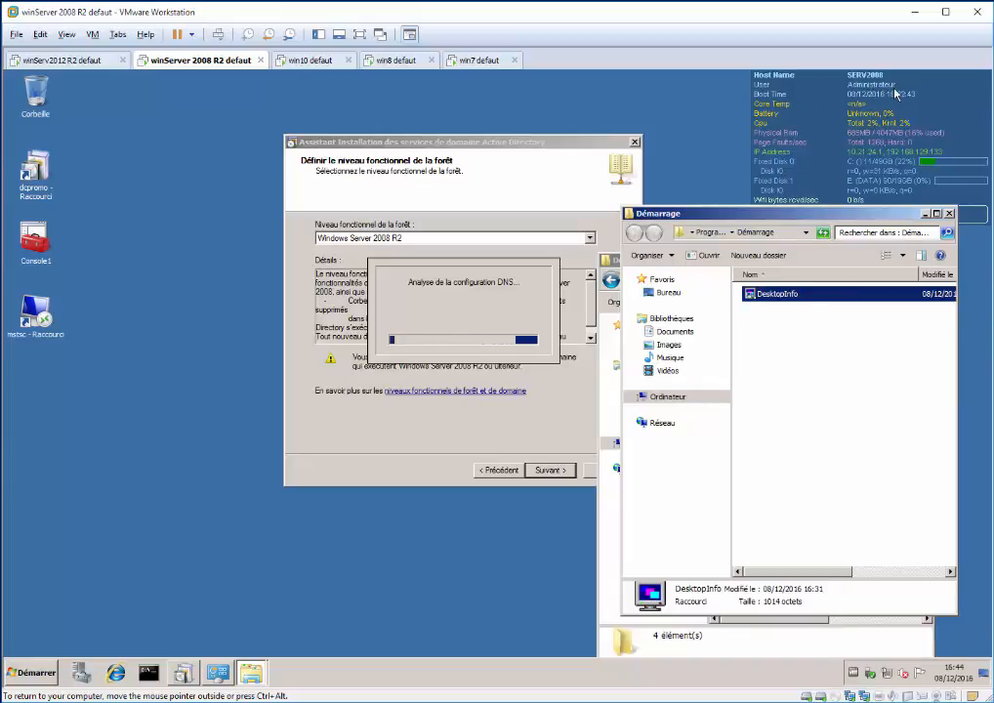
left_click(948, 213)
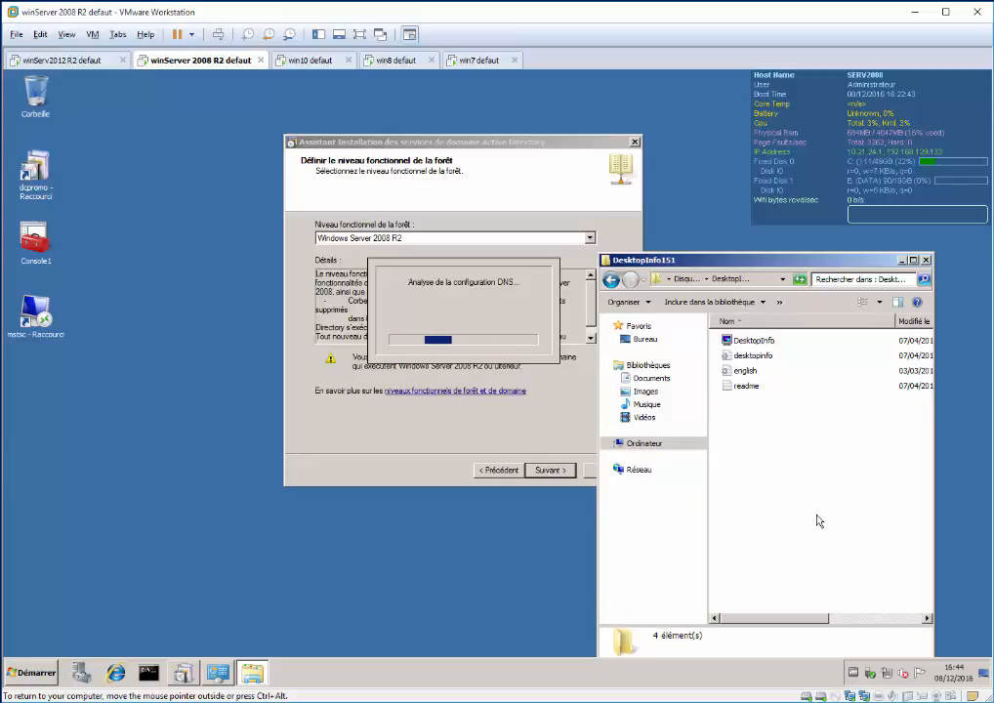
Keep DNS server enabled as an additional domain controller option, continue, and move the static IP assignment dialog higher
mouse_move(886, 680)
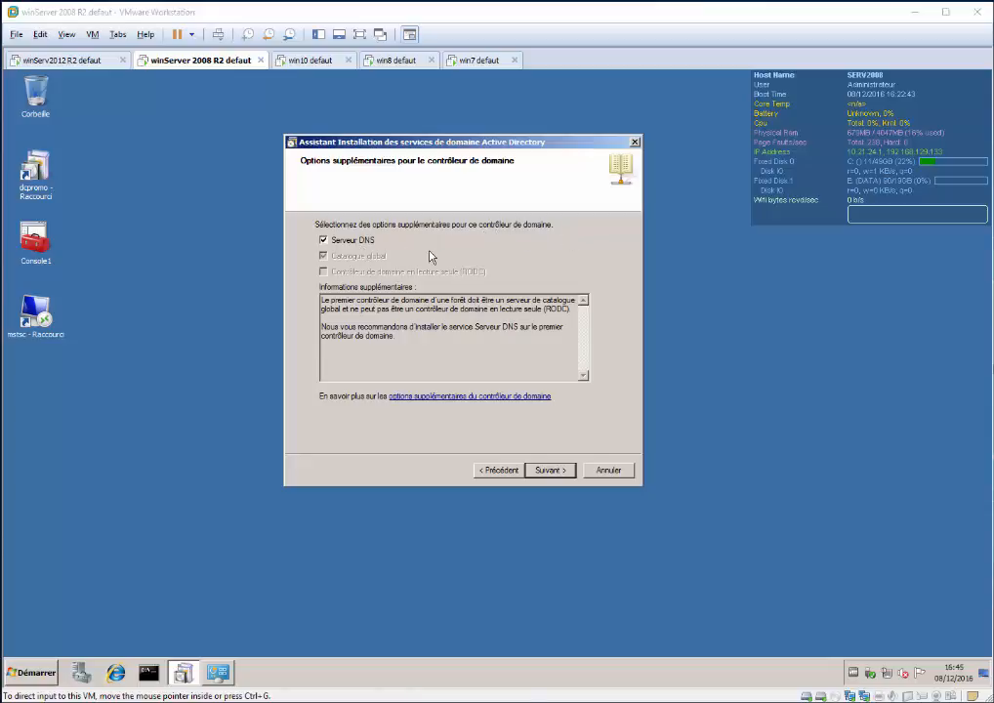
left_click(564, 471)
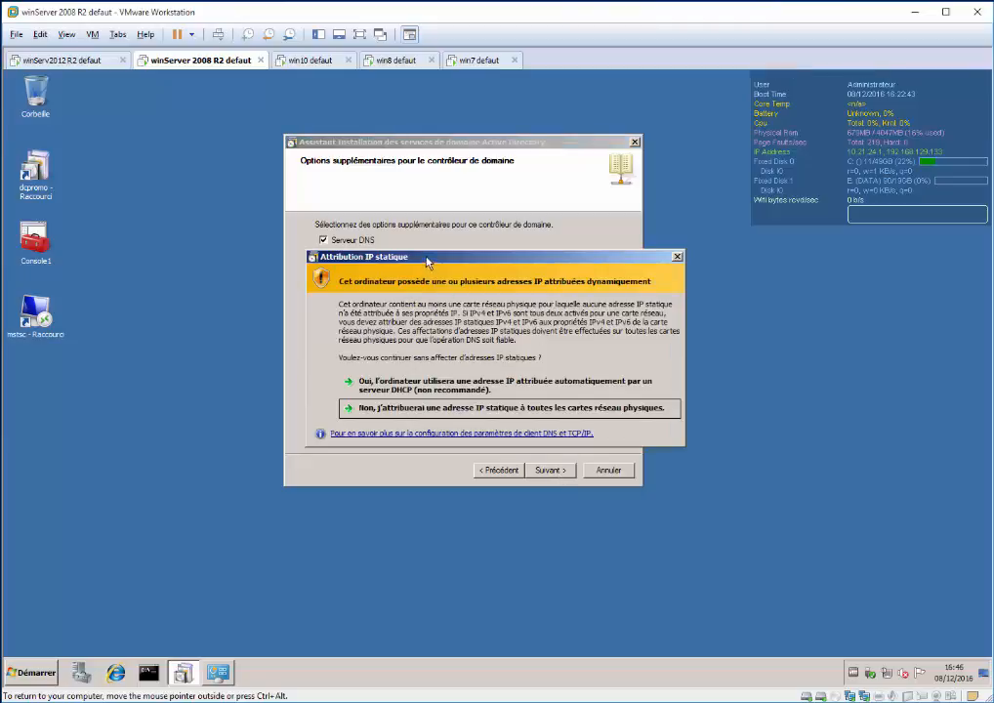
left_click_drag(430, 255, 422, 185)
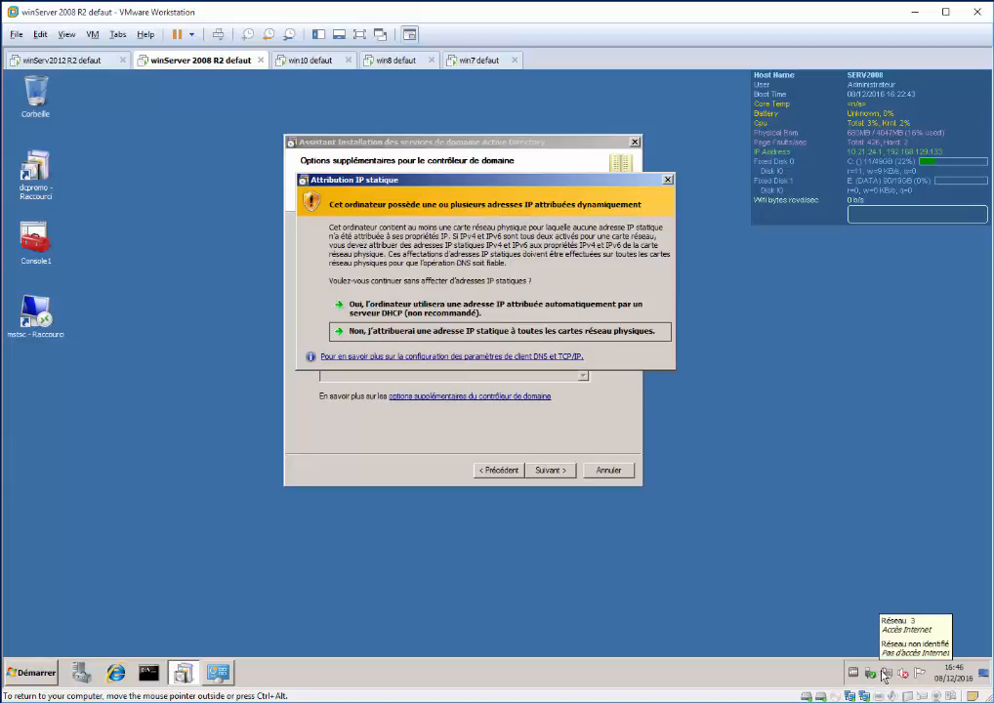
Disable the network connection "Connexion au réseau local", keeping only the static vmnet0 adapter active
left_click(218, 672)
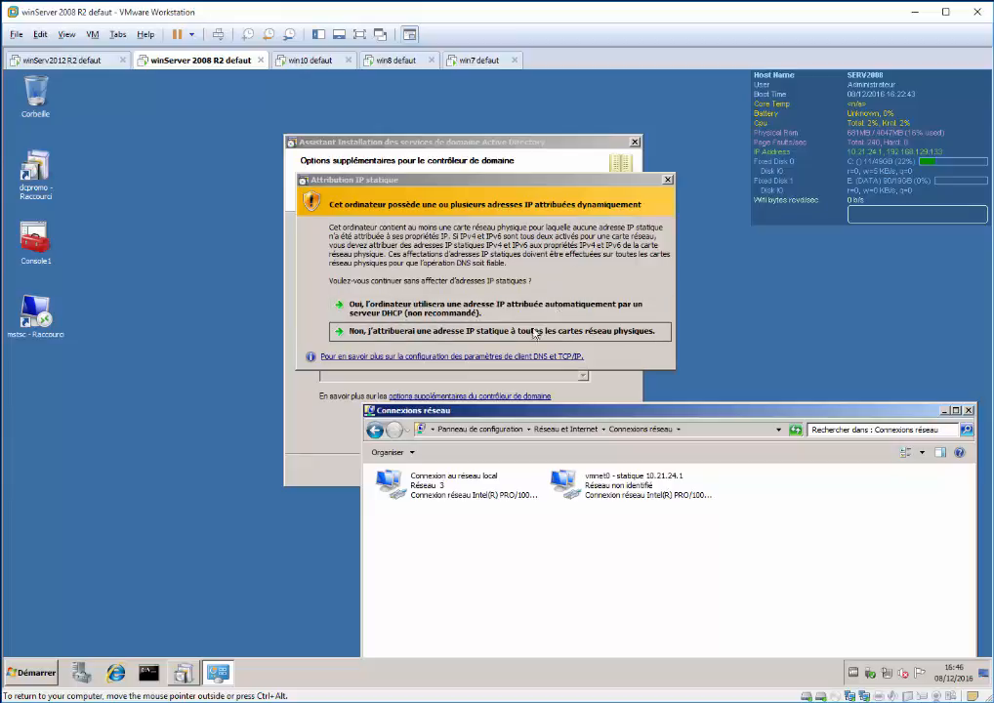
left_click(454, 476)
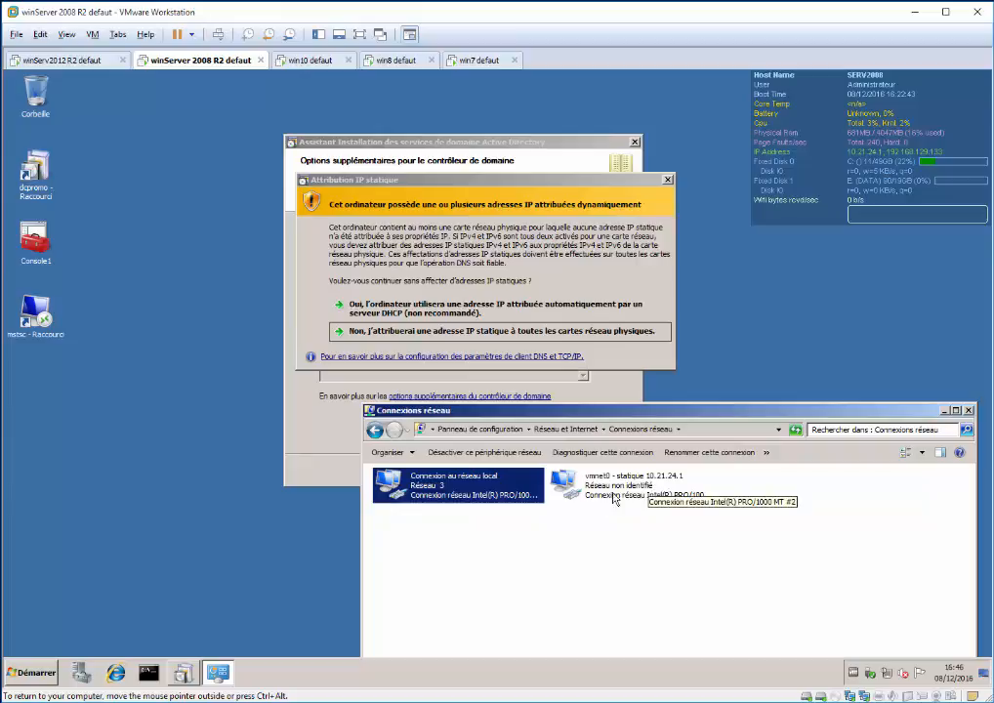
right_click(474, 485)
left_click(474, 491)
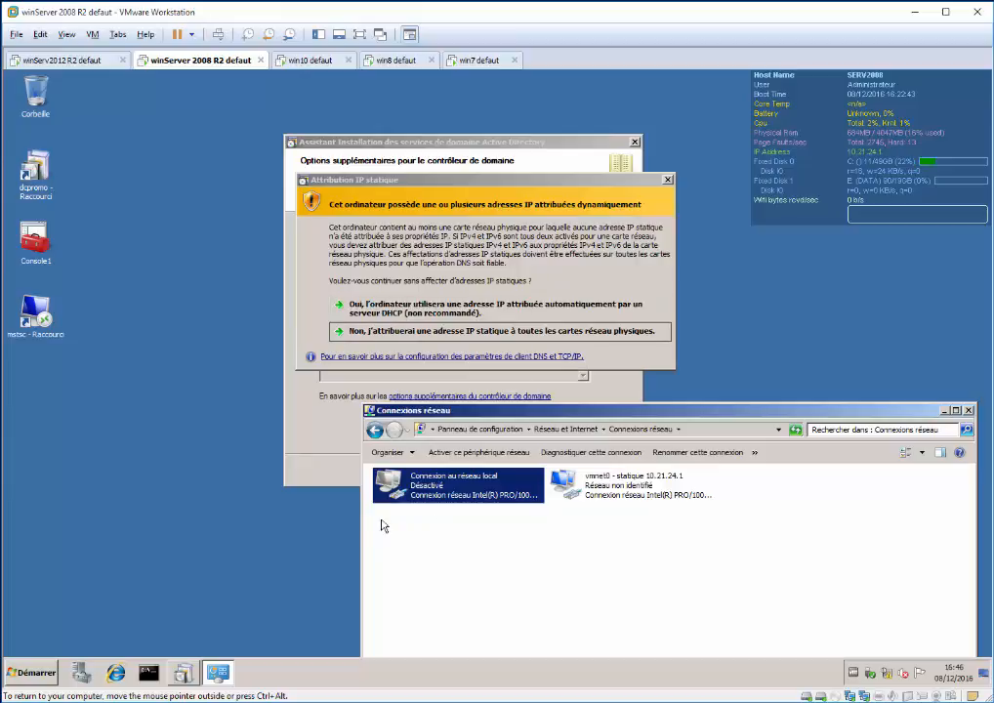
Choose to assign static IP addresses to all physical adapters, and continue past the additional options without a DNS delegation
left_click(361, 336)
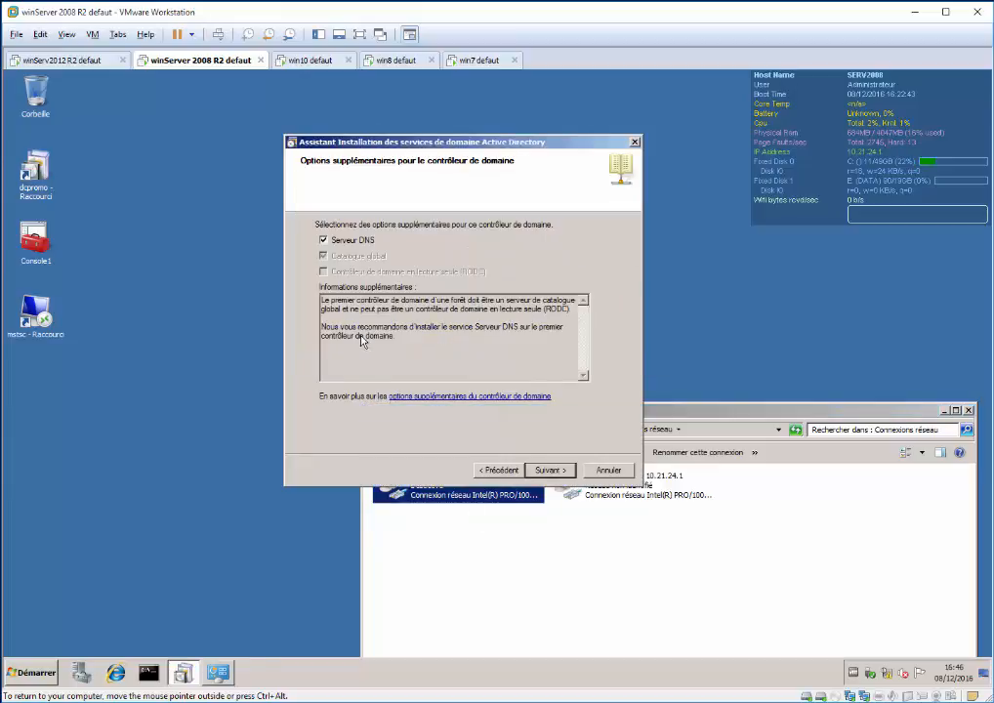
left_click(549, 470)
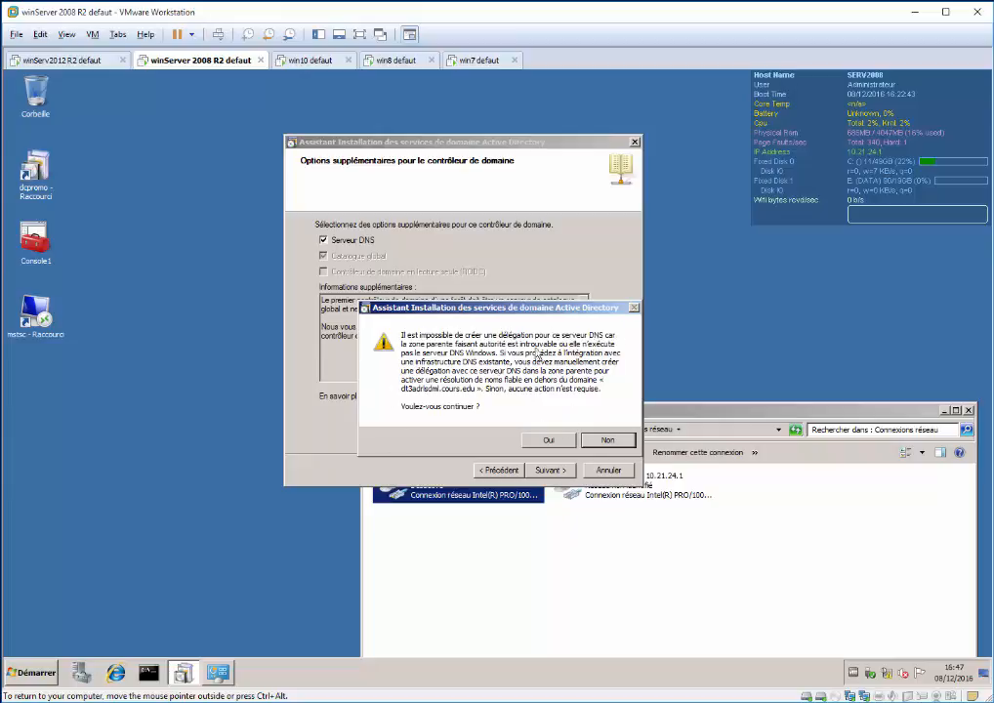
left_click(548, 439)
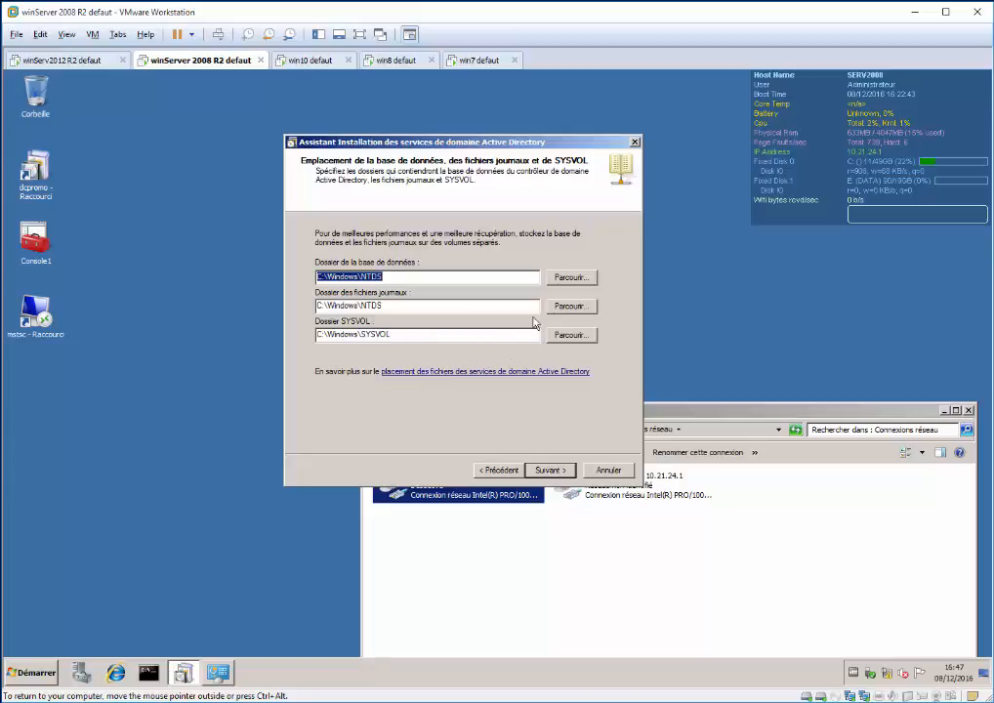
Set the Active Directory database folder to BD on the DATA (E:) drive
left_click(571, 277)
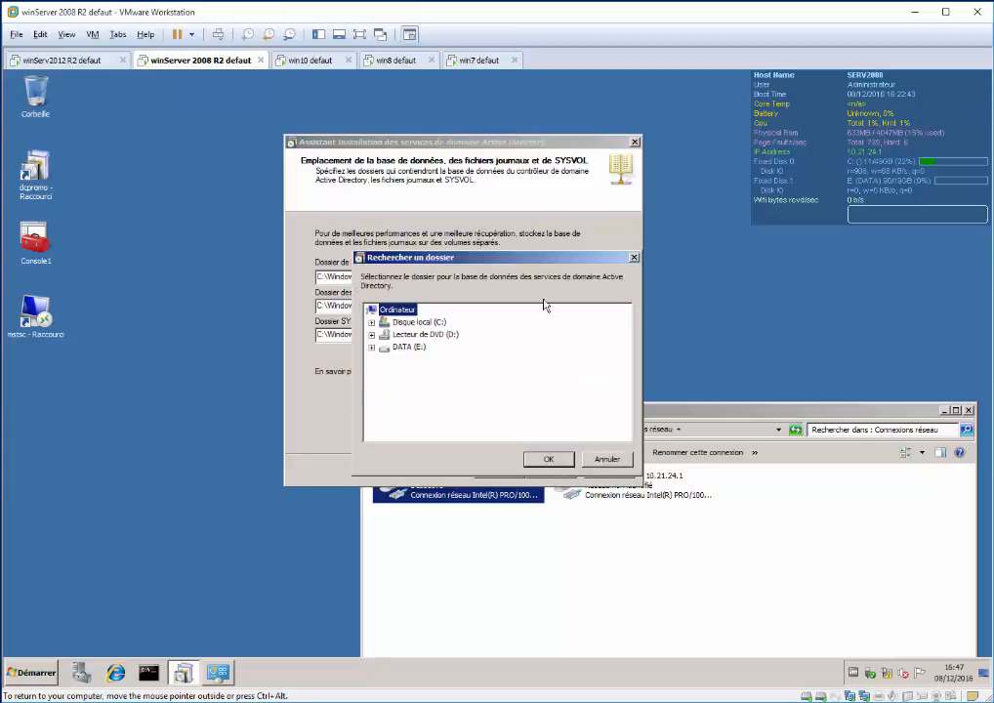
left_click(411, 348)
key("Down")
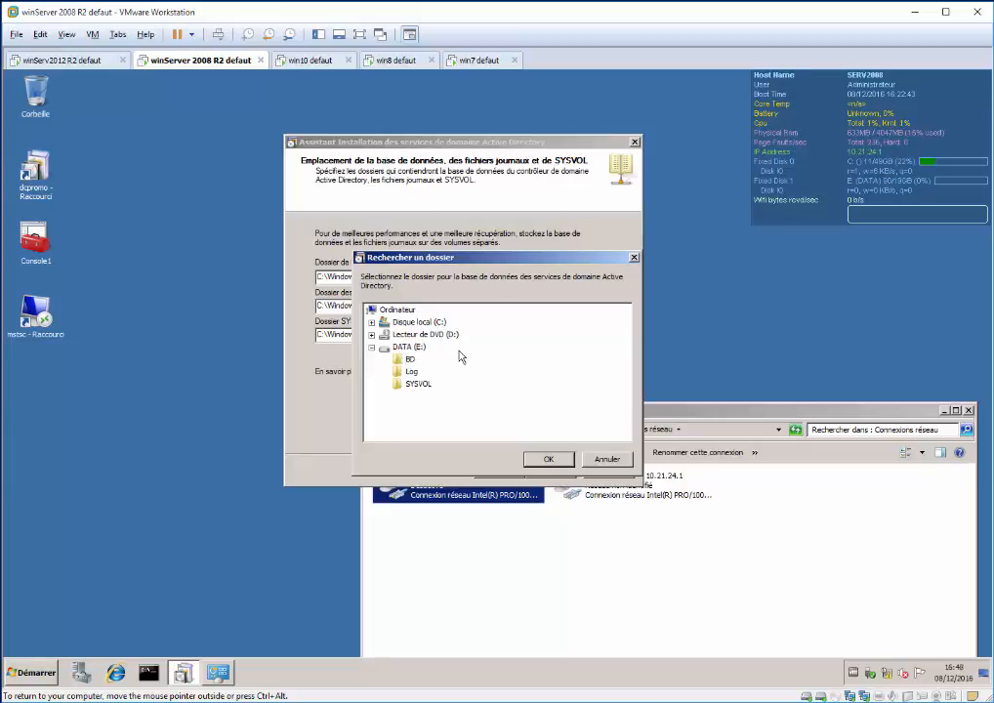
key("Return")
Set the log files folder to Log on the DATA (E:) drive
left_click(576, 307)
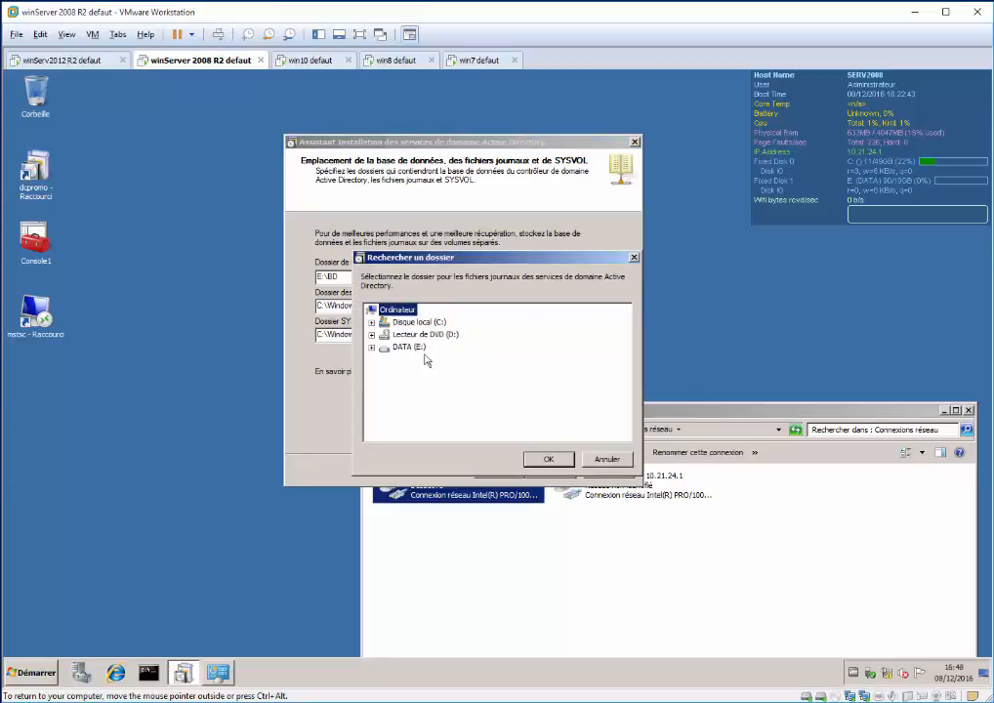
key("Down")
key("Down")
key("Down")
key("Right")
key("Down")
key("Down")
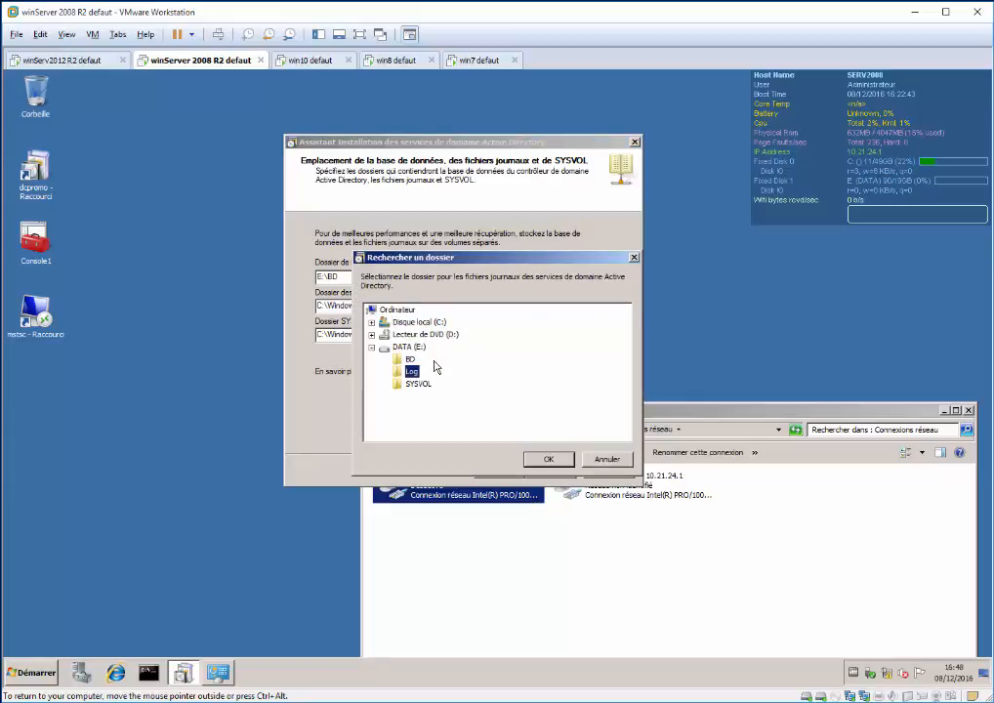
key("Return")
Set the SYSVOL folder to SYSVOL on the DATA (E:) drive and accept the storage locations
left_click(576, 334)
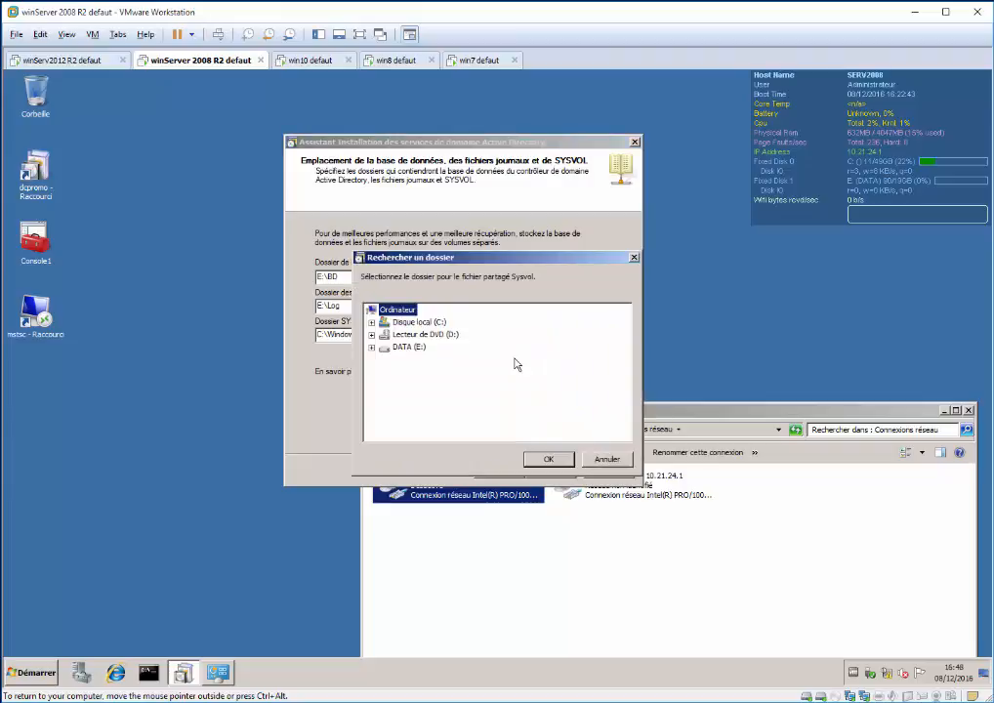
key("Down")
key("Down")
key("Down")
key("Right")
key("Down")
key("Down")
key("Down")
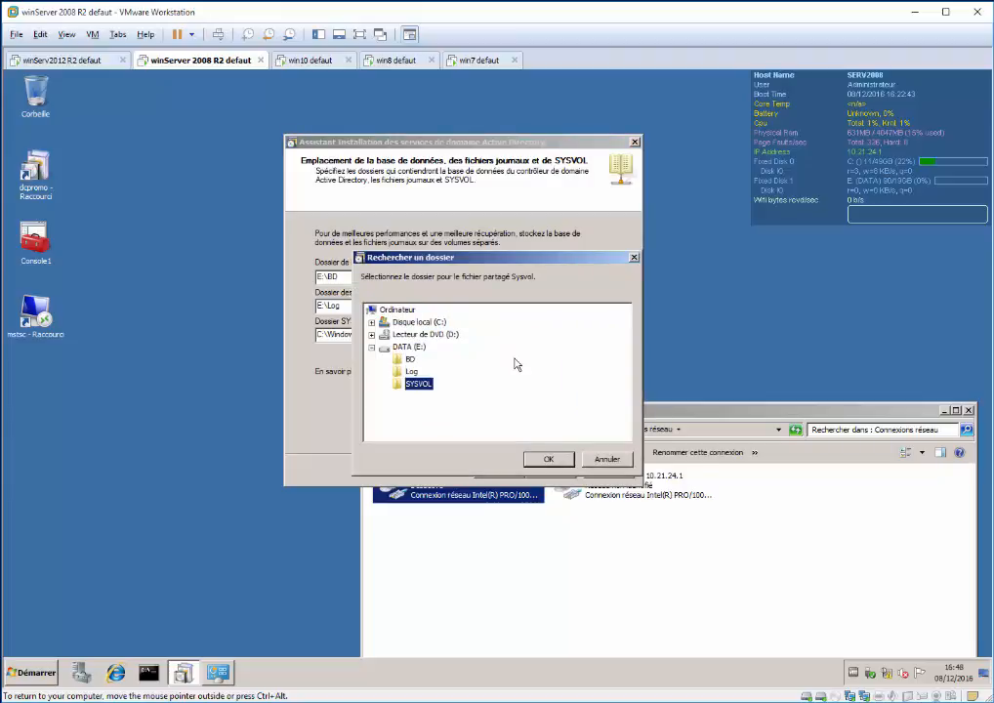
key("Return")
left_click(552, 471)
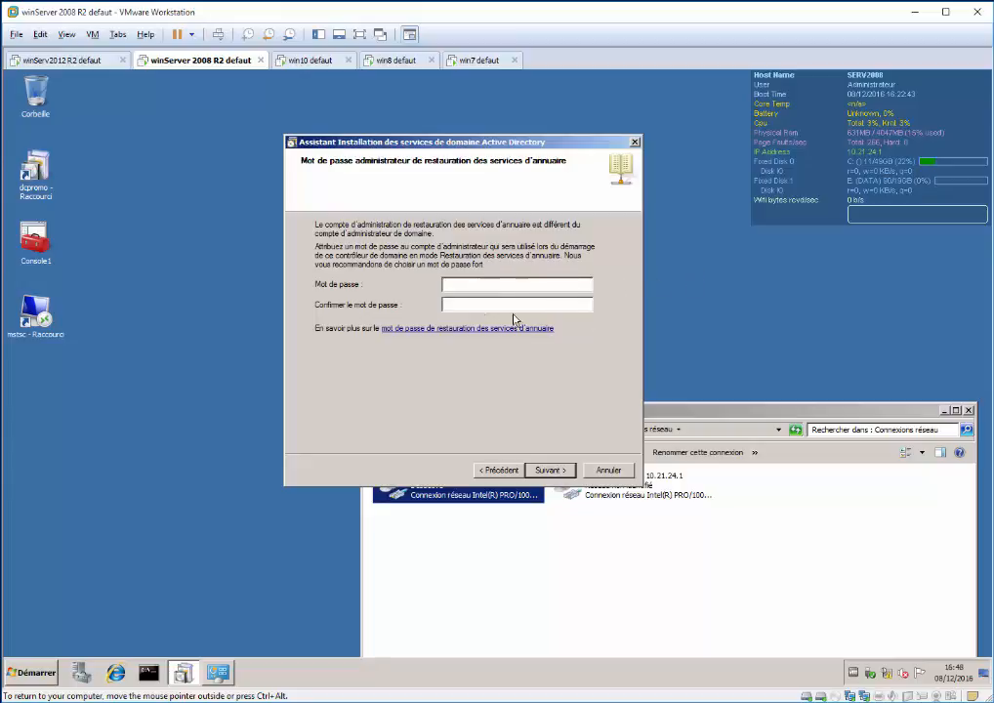
Enter and confirm the directory services restore mode administrator password, and proceed to the summary
type("•••••••")
left_click(475, 304)
type("•••••••")
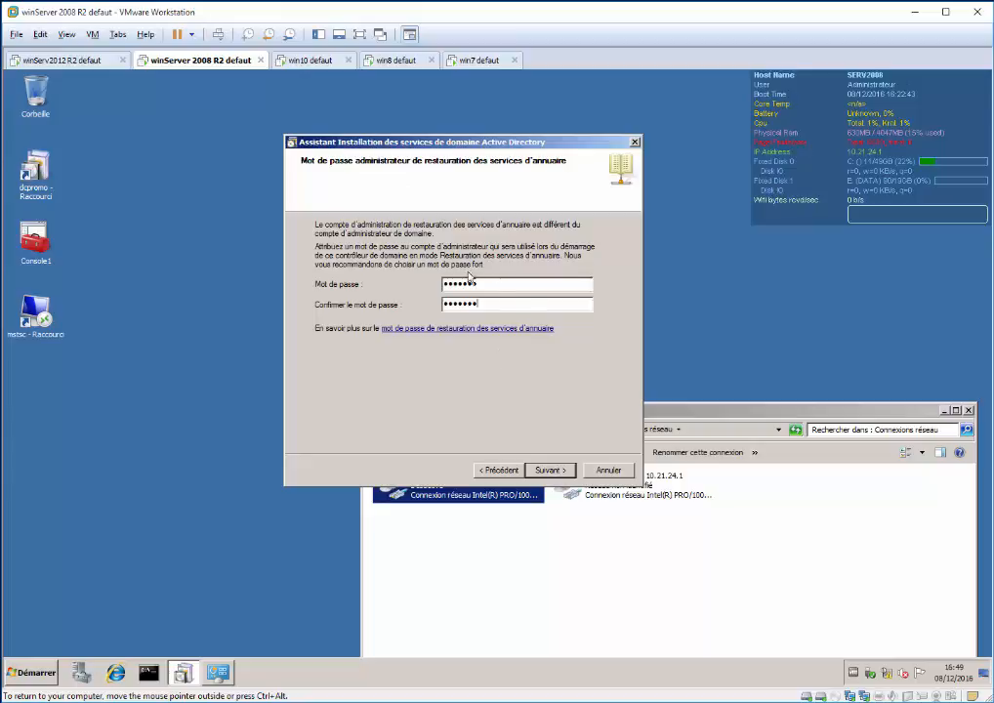
left_click(551, 469)
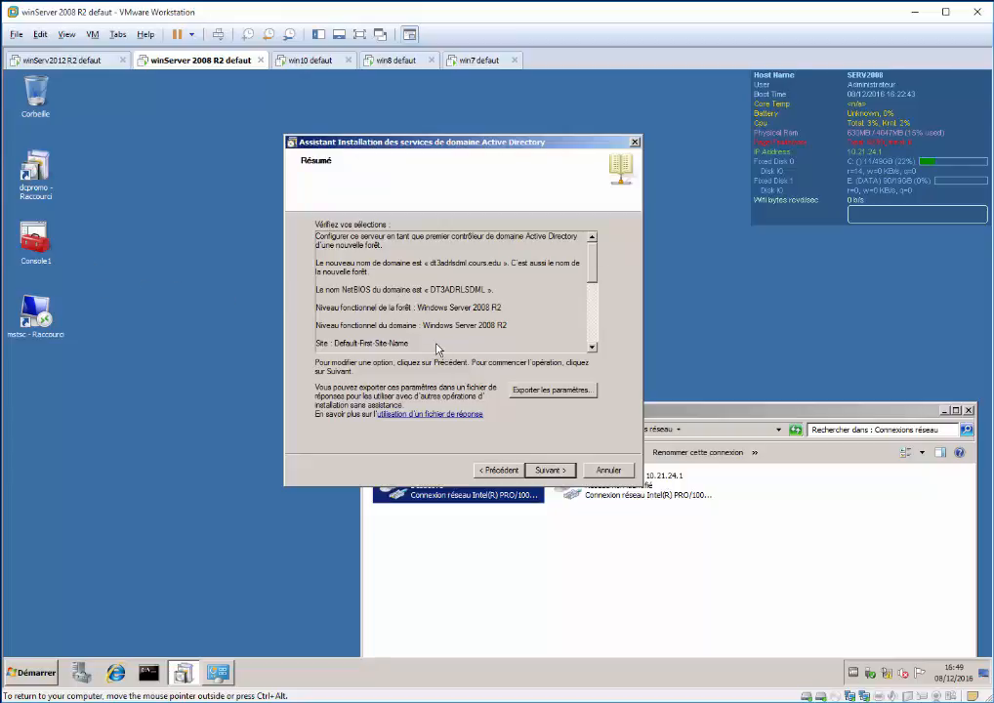
Review the domain, NetBIOS name and functional levels in the installation summary, and start the Active Directory installation
left_click_drag(427, 342, 441, 231)
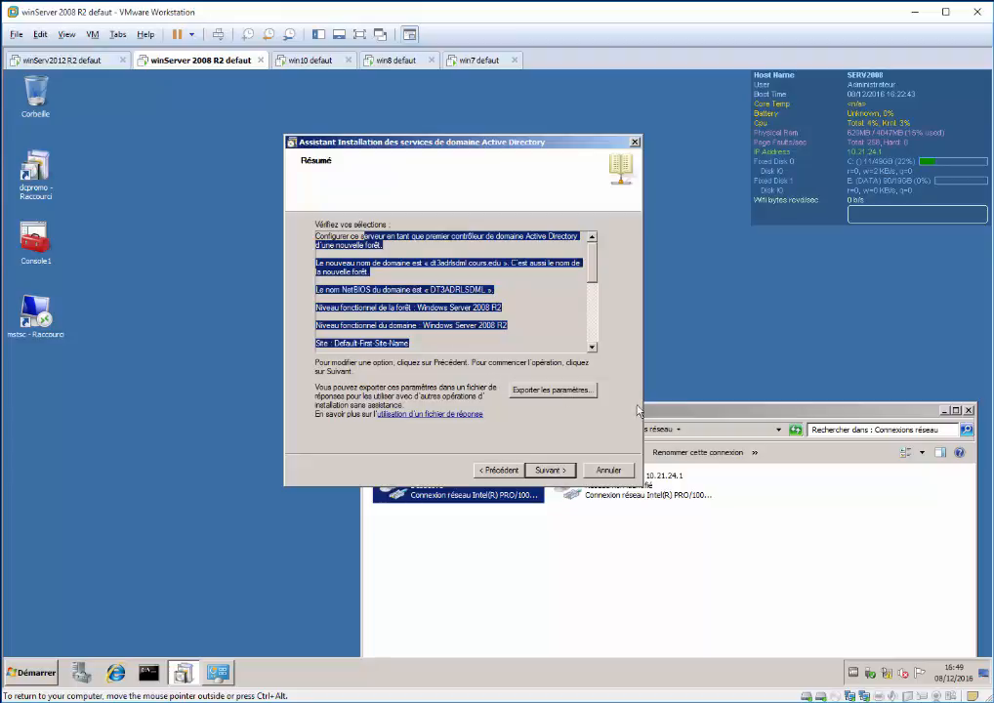
left_click(518, 301)
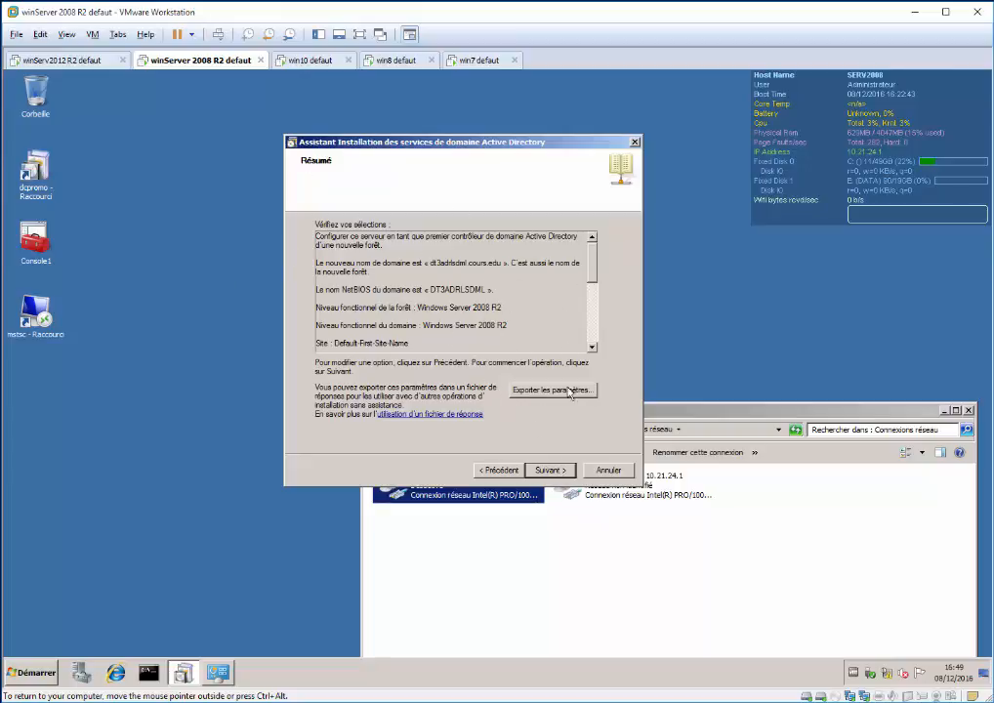
left_click_drag(539, 332, 435, 289)
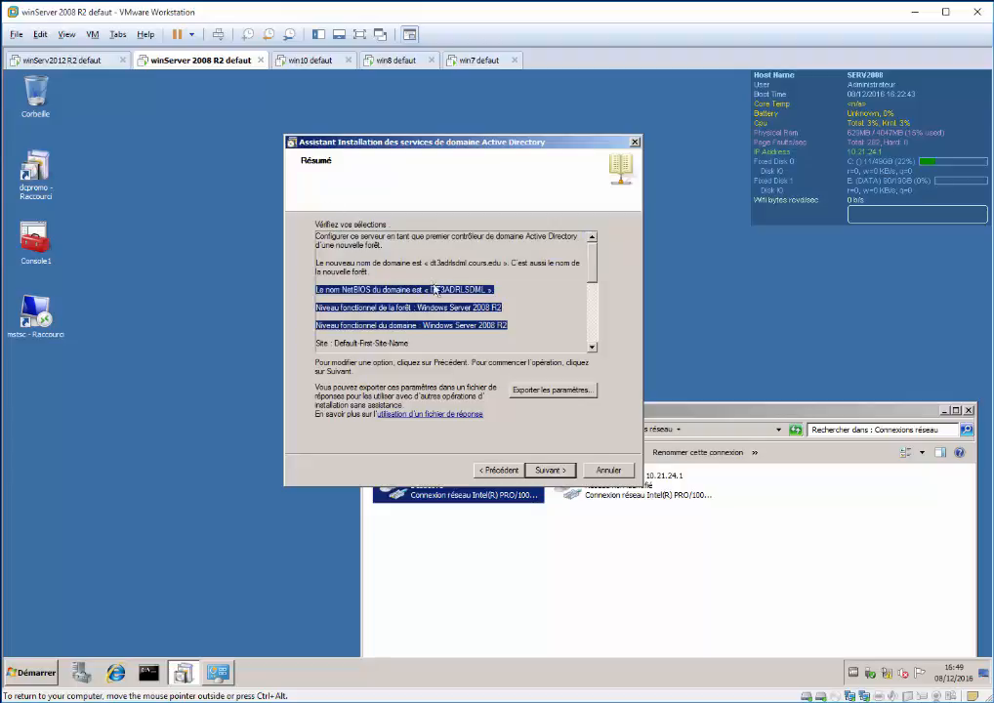
double_click(436, 289)
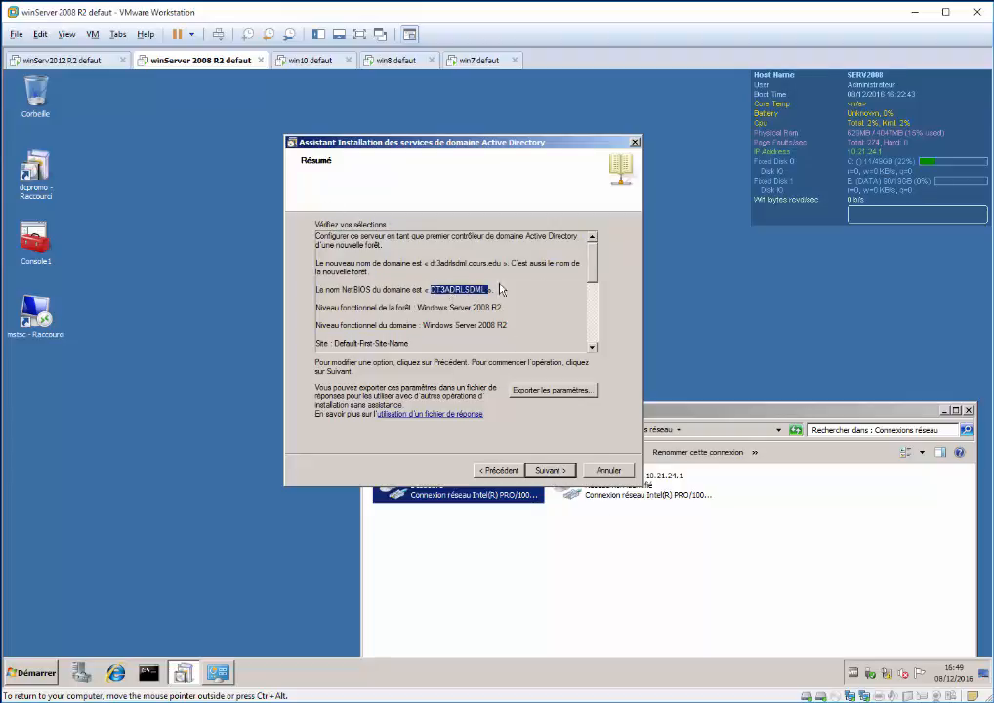
left_click(551, 470)
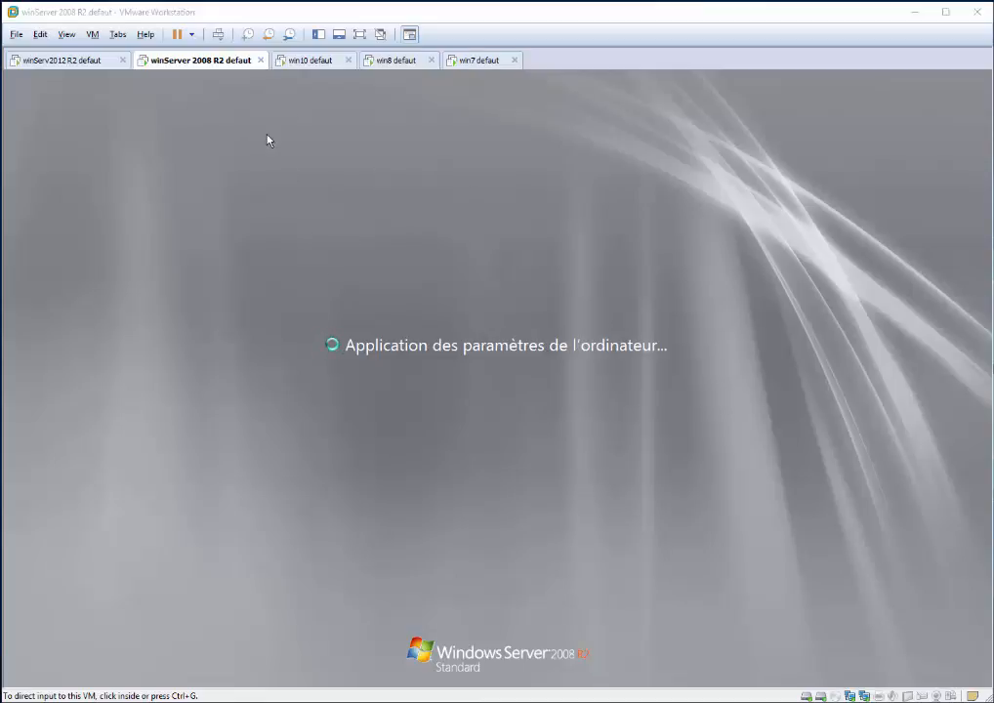
Switch to the win10 virtual machine and open its network connections list, closing the Network and Sharing Center
left_click(292, 63)
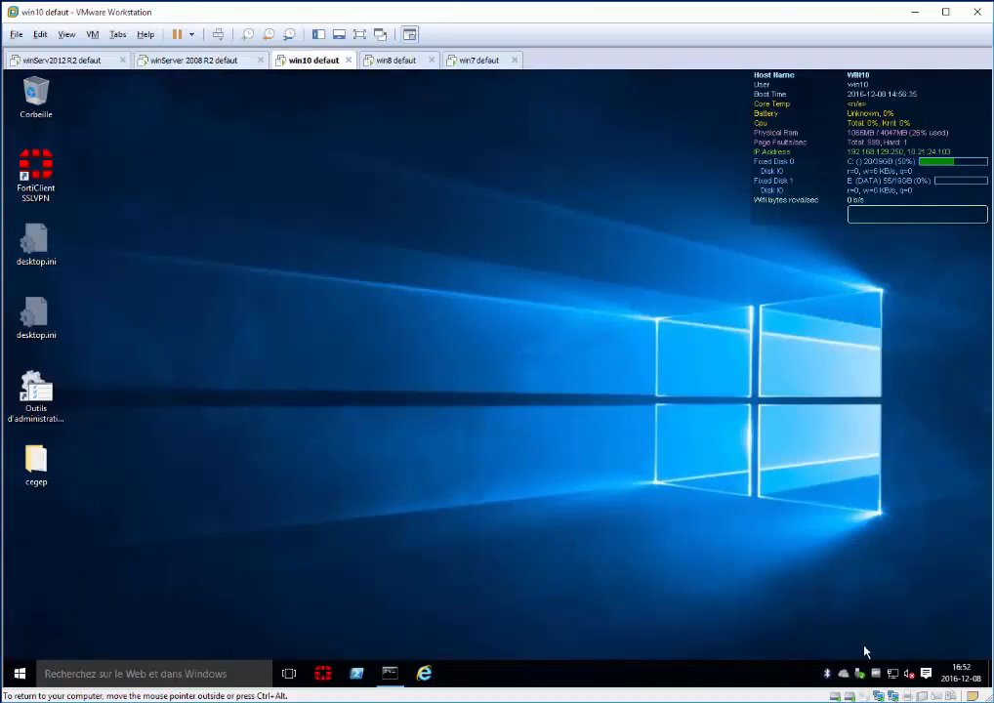
right_click(895, 676)
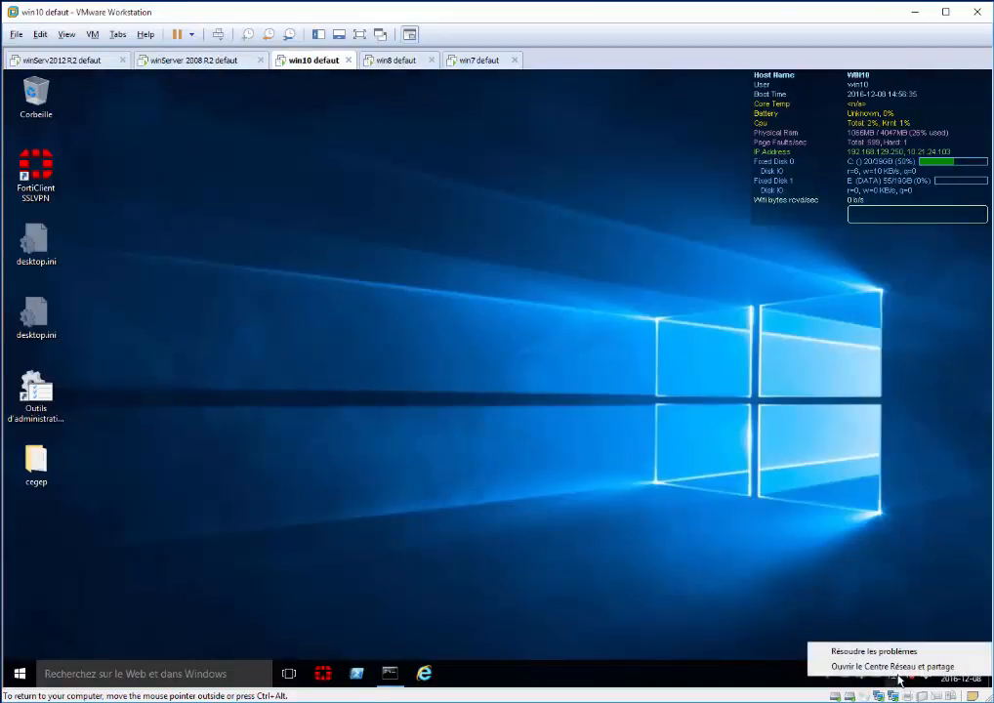
left_click(893, 666)
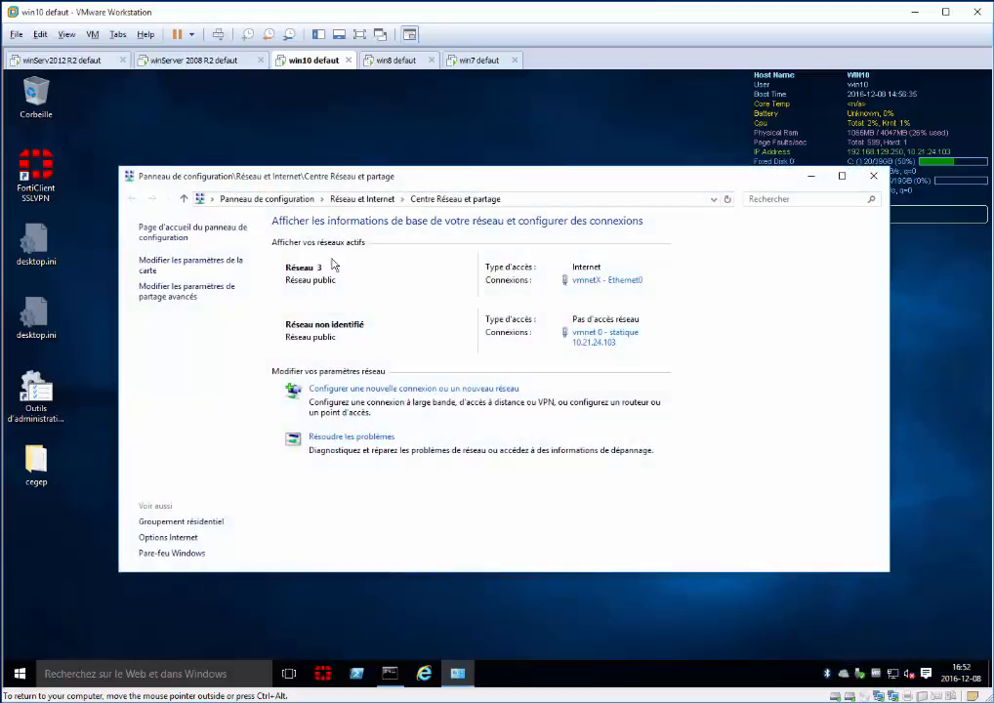
left_click(156, 264)
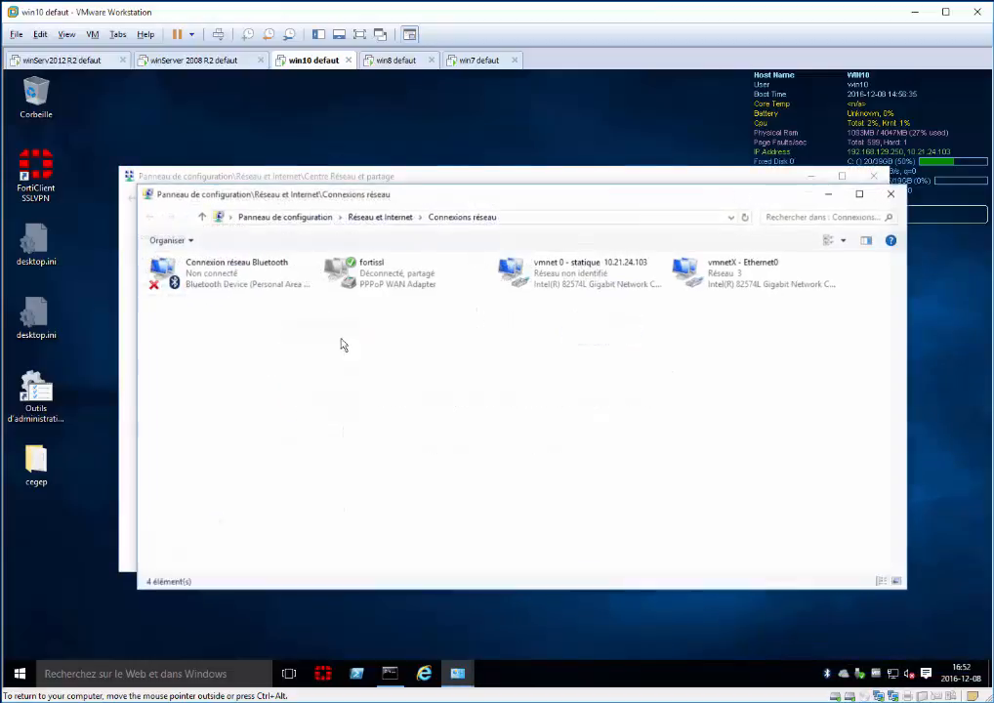
left_click(401, 178)
key("alt+F4")
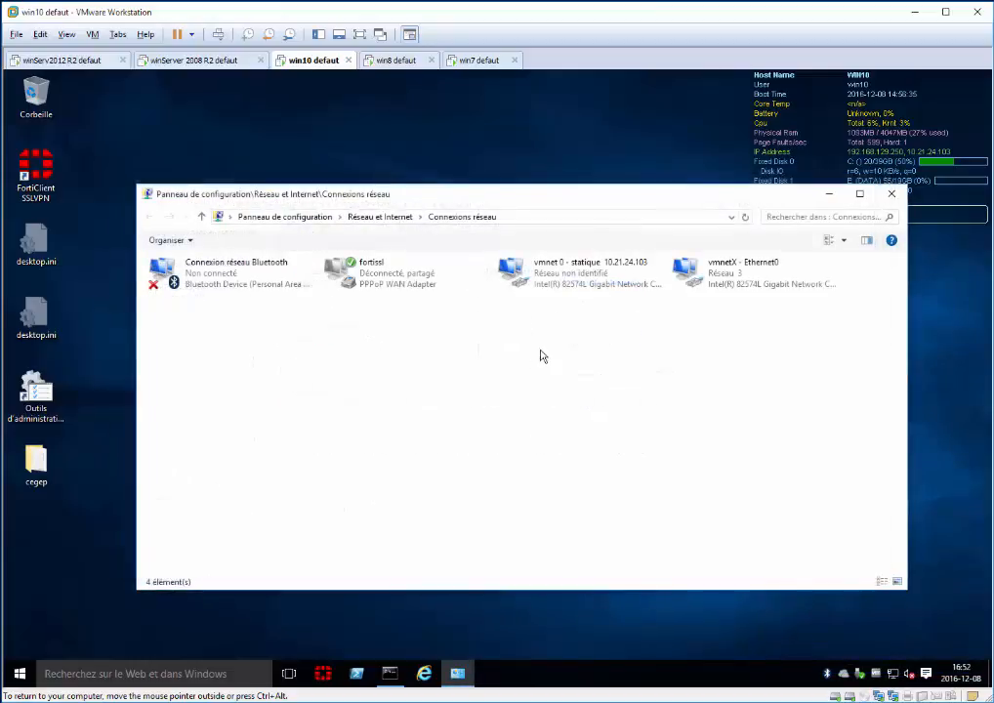
Review the IPv4 address and DNS server settings of the vmnet 0 - statique adapter, and close all network windows without changes
left_click(500, 264)
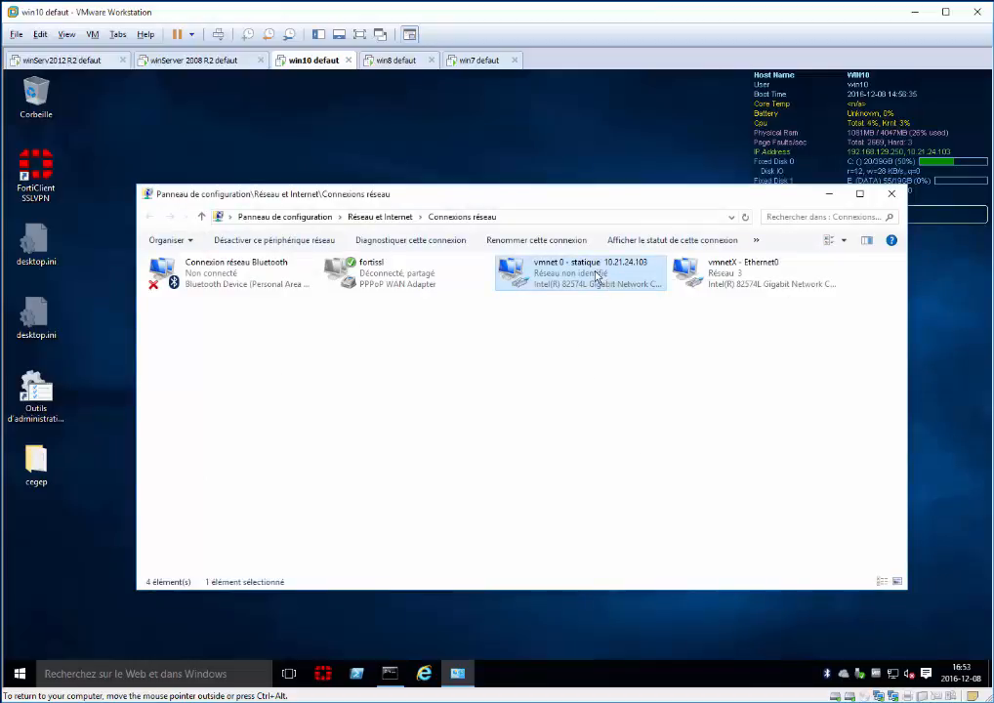
double_click(596, 275)
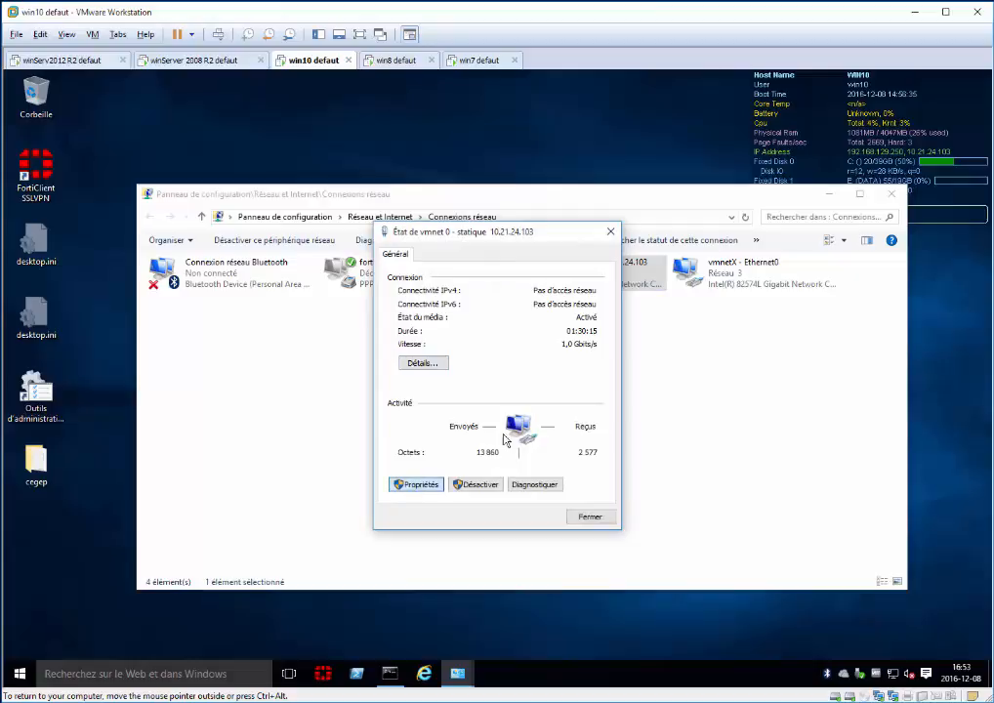
scroll(579, 379, "down", 1)
left_click(557, 378)
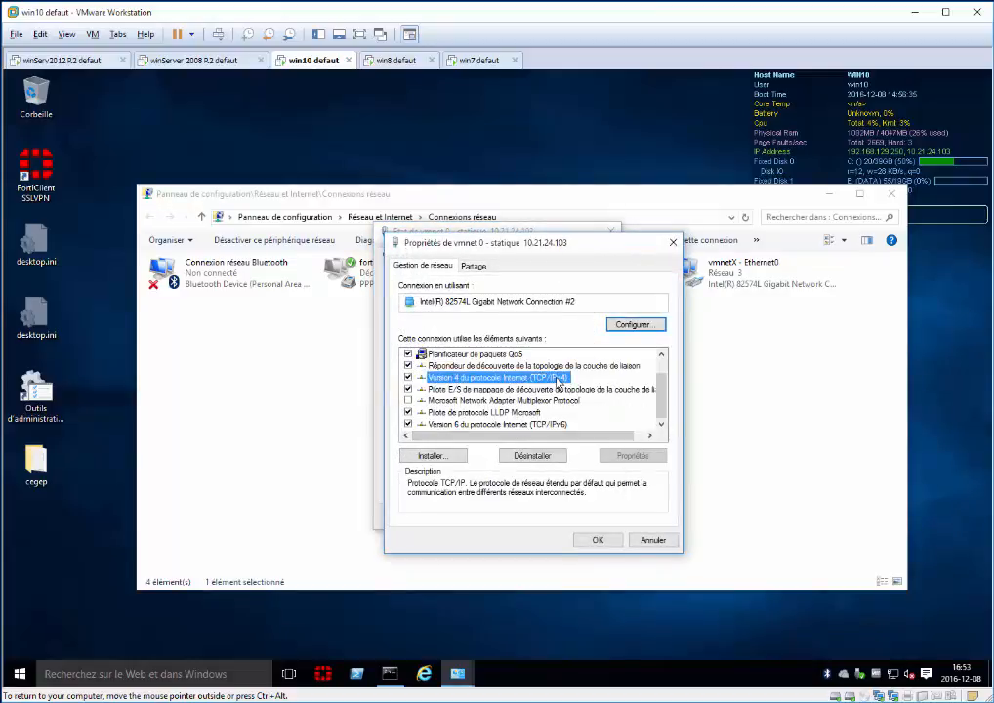
double_click(558, 379)
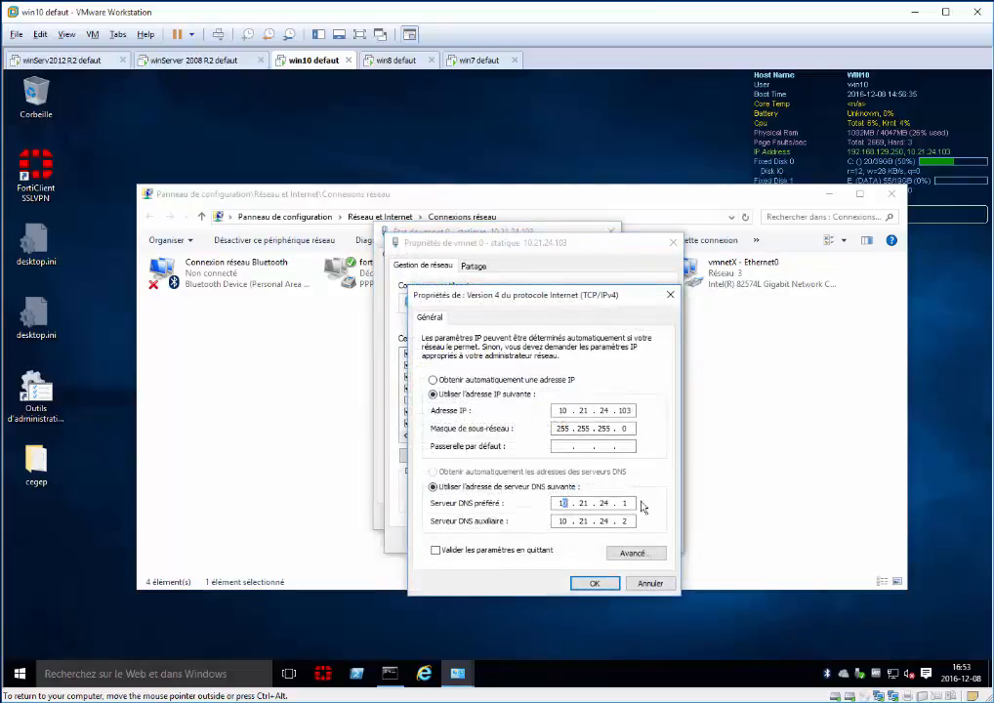
double_click(617, 503)
double_click(563, 505)
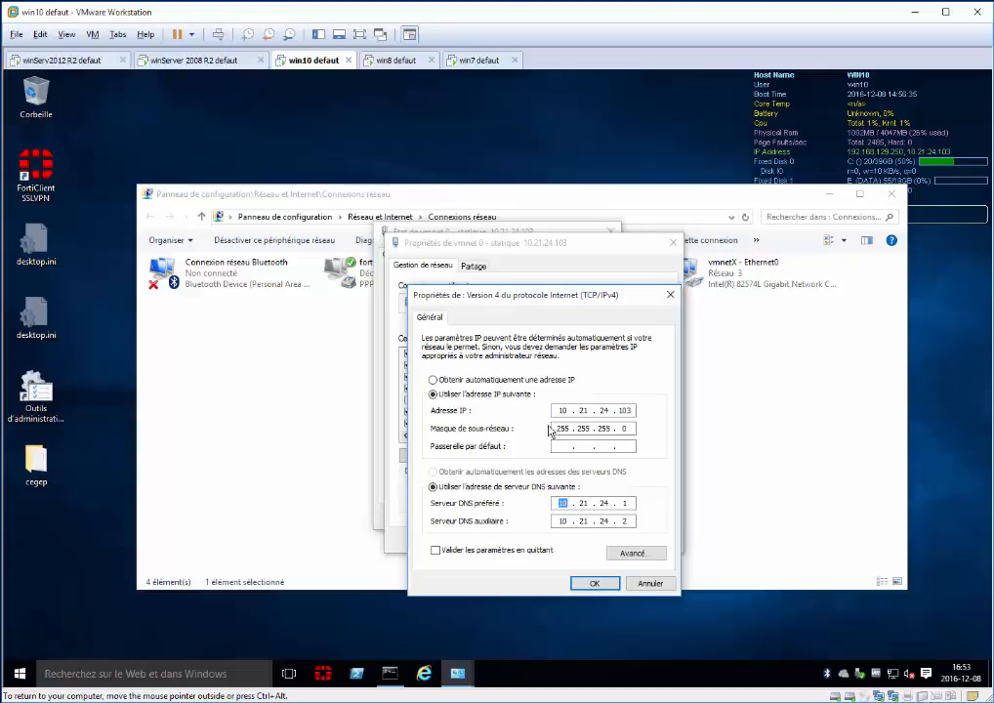
left_click(669, 294)
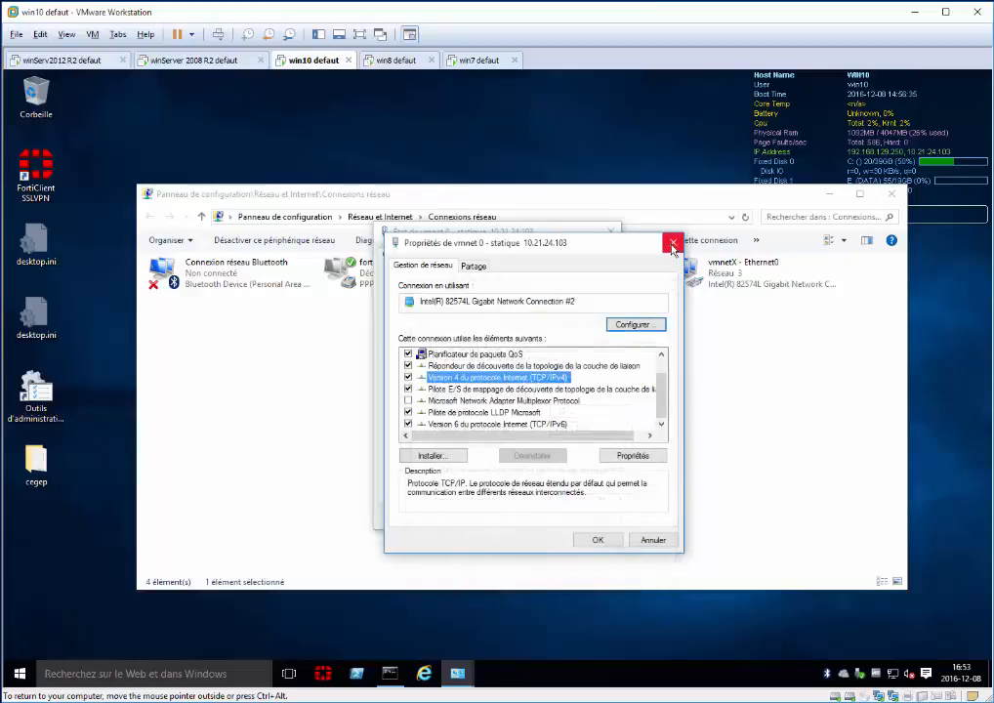
left_click(672, 245)
left_click(612, 232)
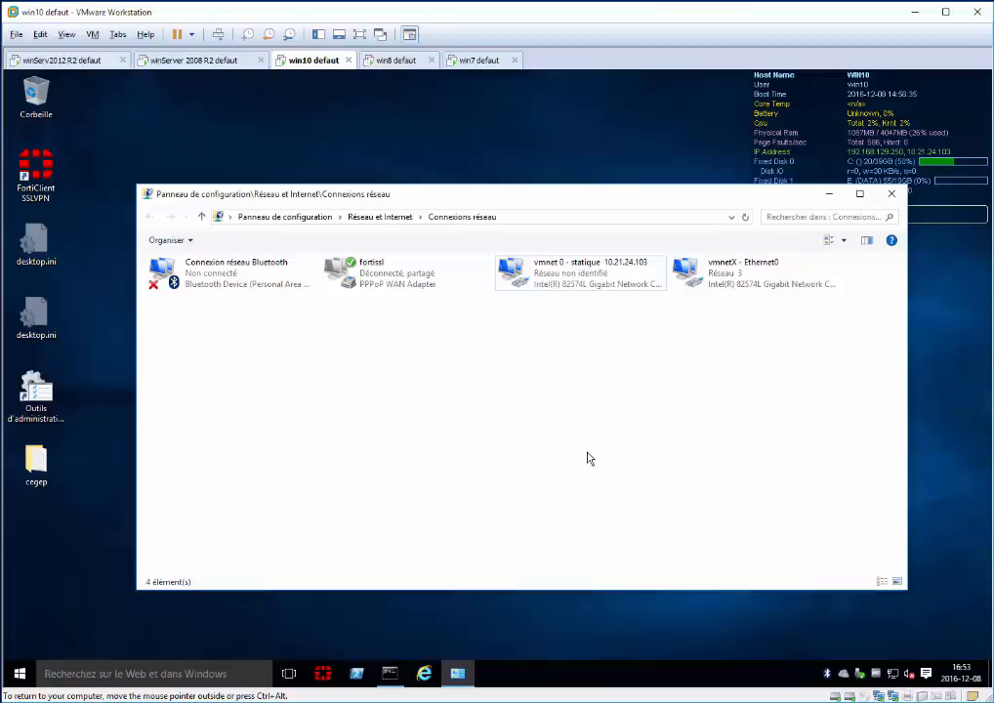
key("alt+F4")
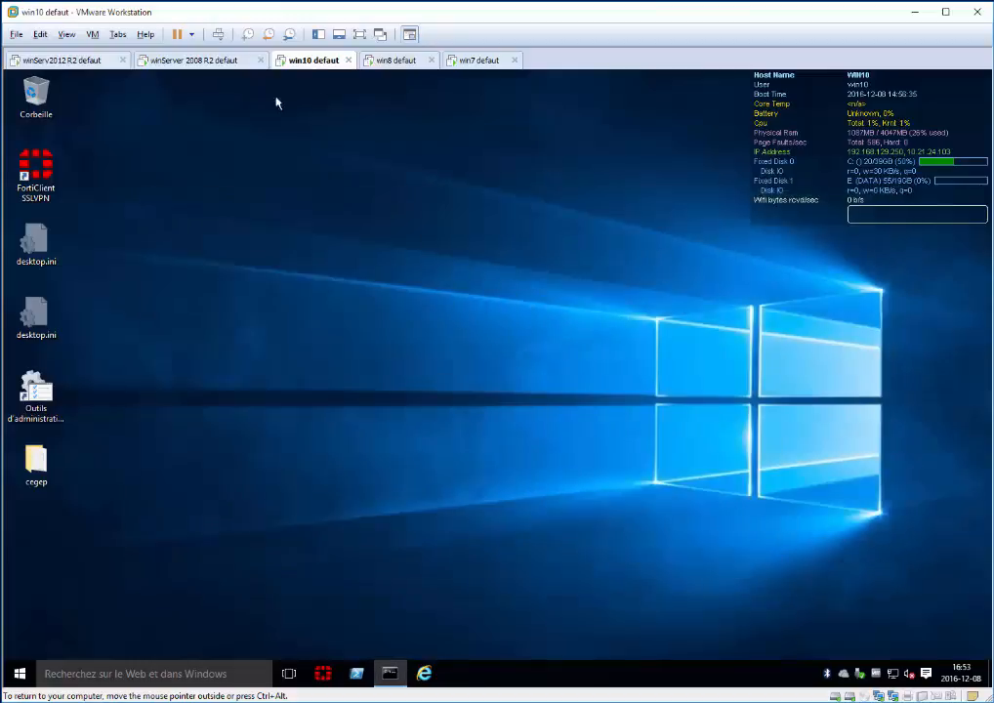
Return to the winServer 2008 R2 virtual machine, sign in as domain administrator with the account password, and close Server Manager
left_click(200, 59)
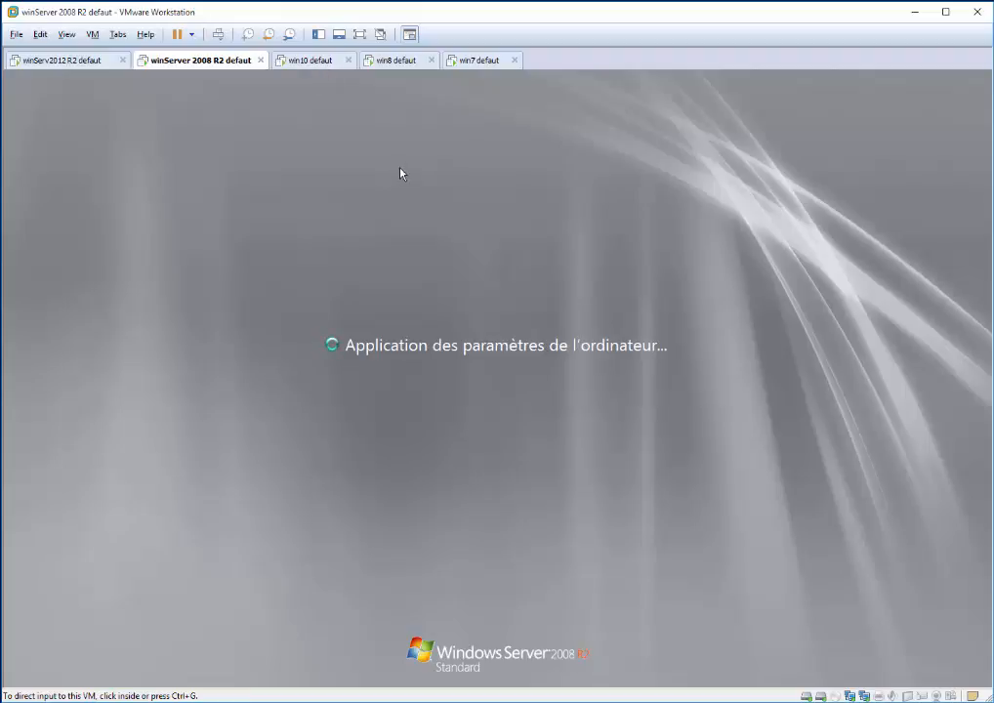
left_click(496, 347)
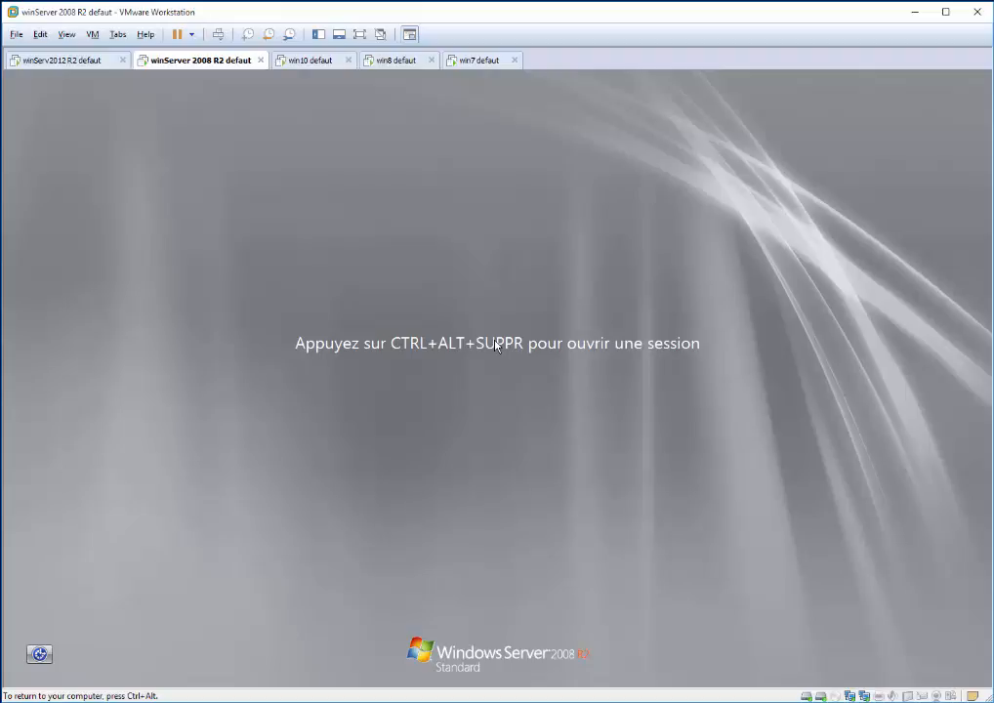
key("ctrl+alt+Delete")
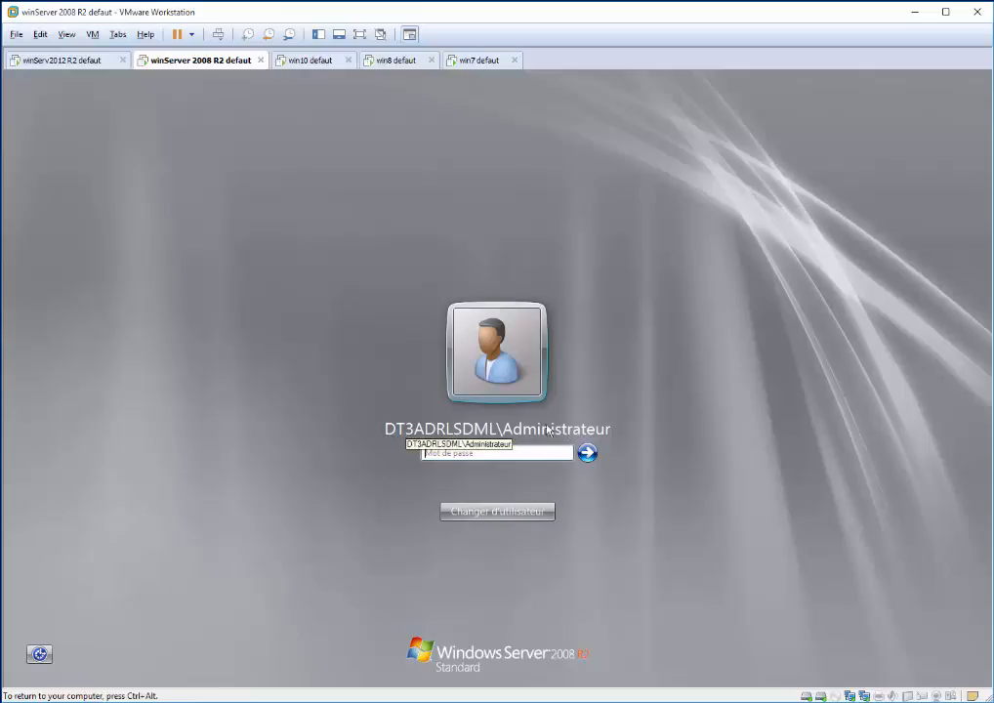
type("*******")
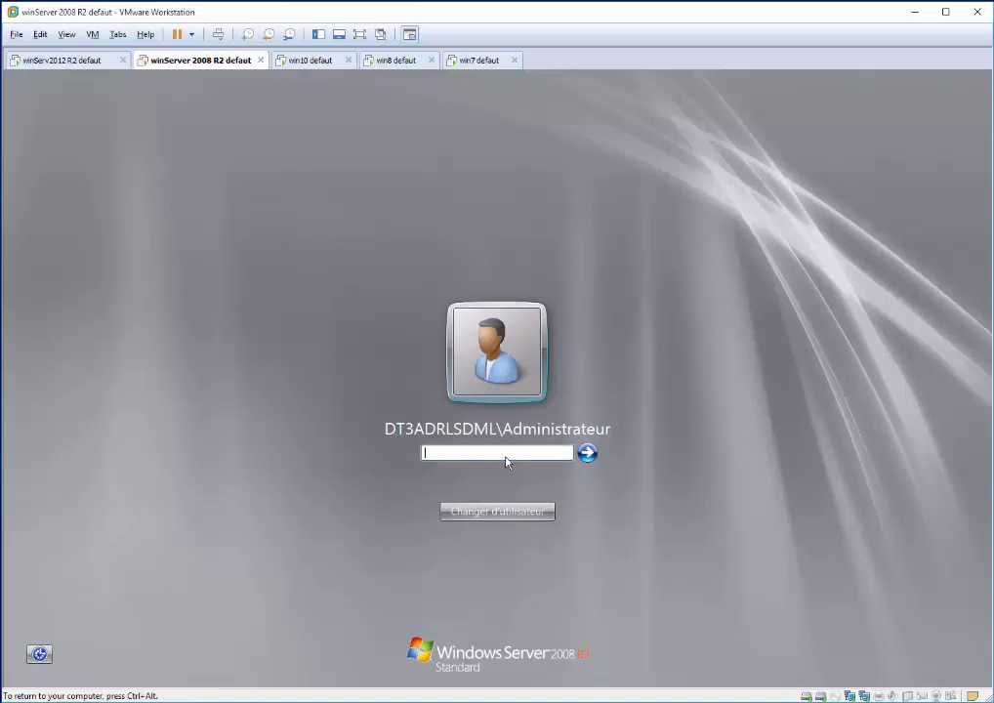
key("Return")
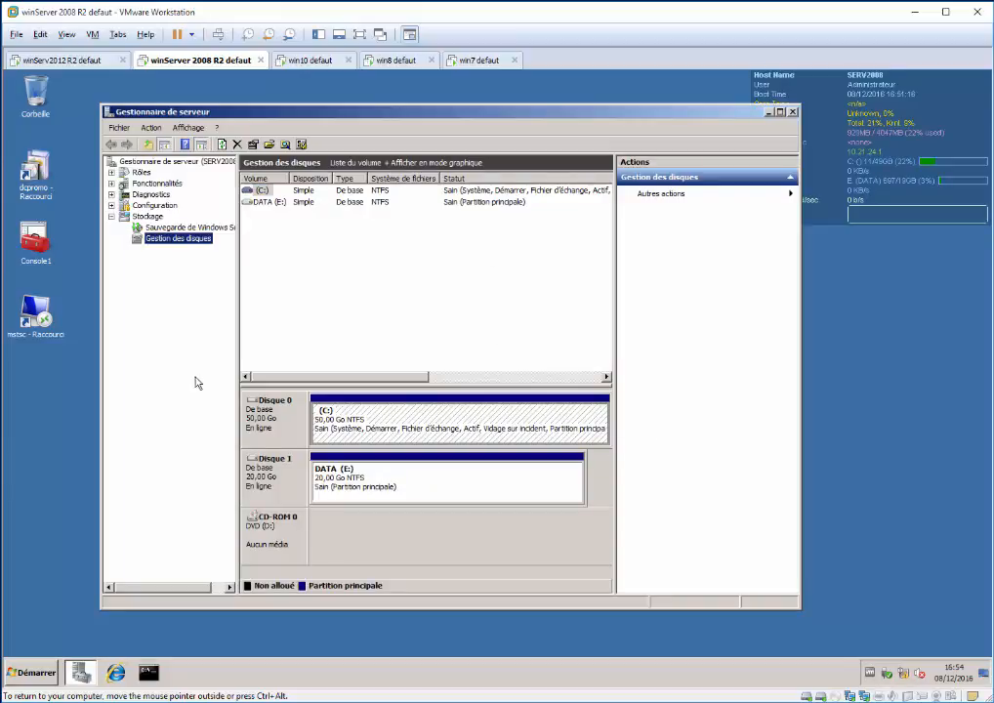
key("alt+F4")
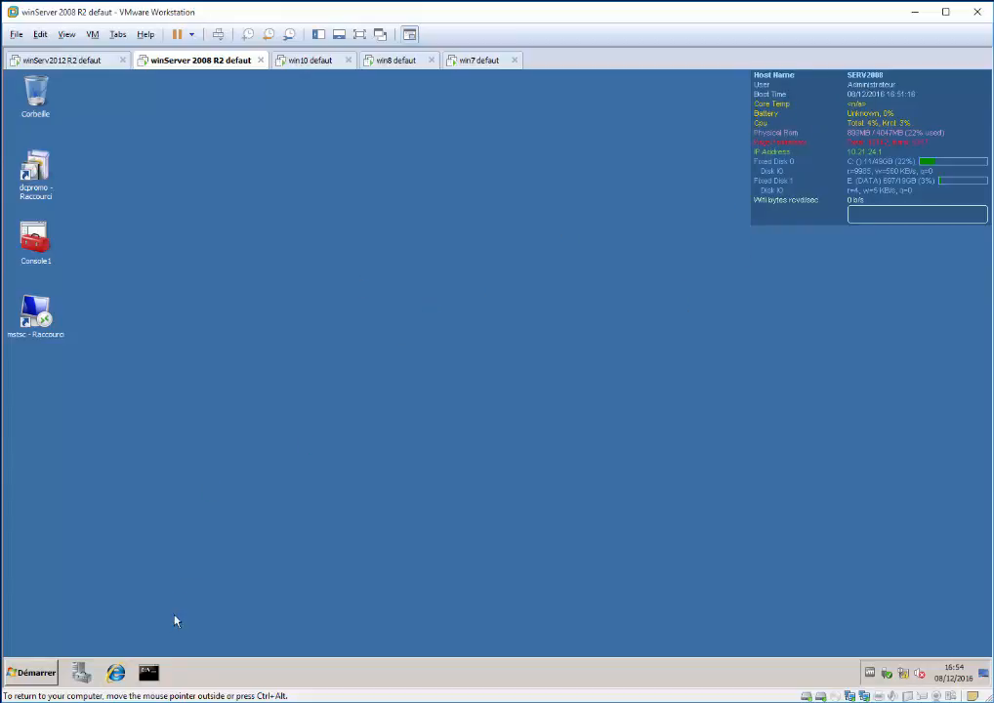
Open a command prompt by running cmd, and launch the Active Directory Domains and Trusts console from it
left_click(146, 675)
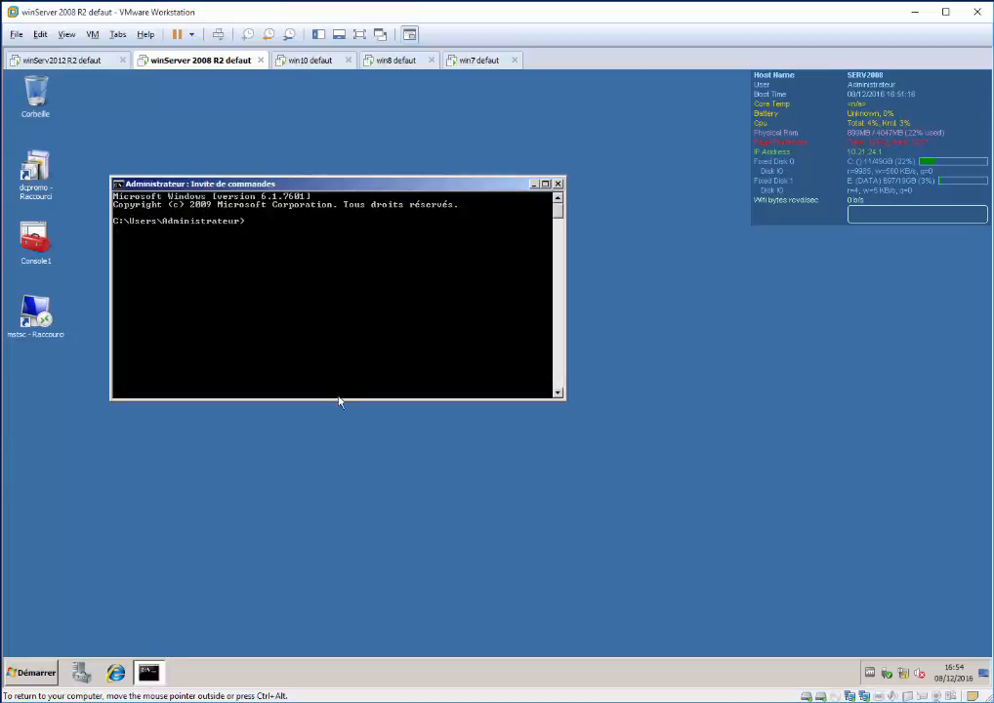
left_click(557, 183)
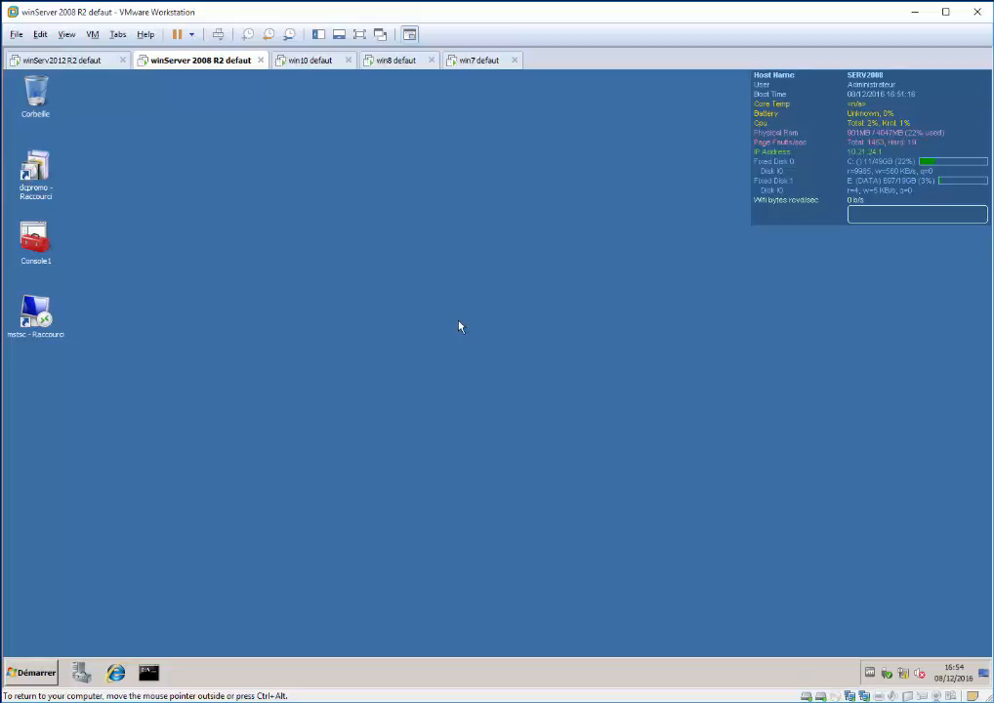
key("super+r")
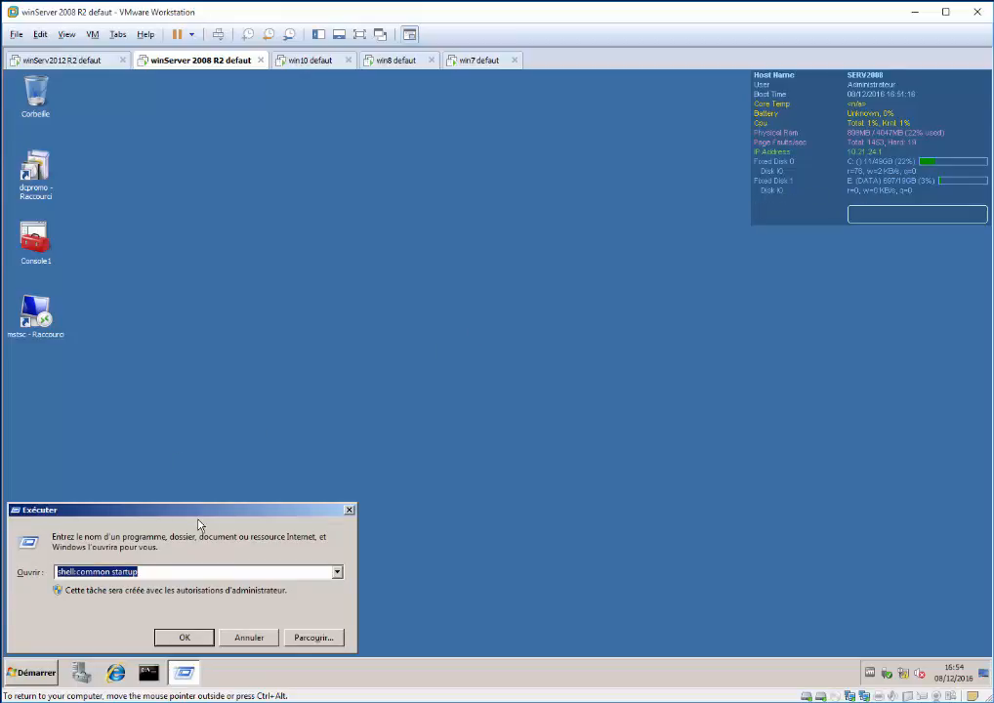
type("cmd")
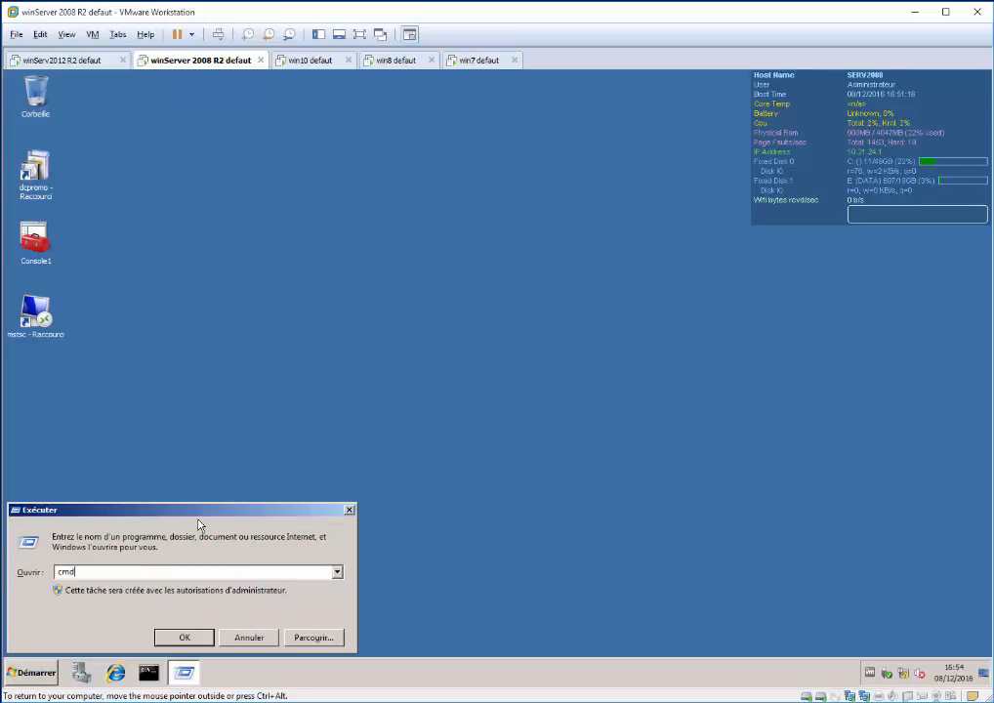
key("Return")
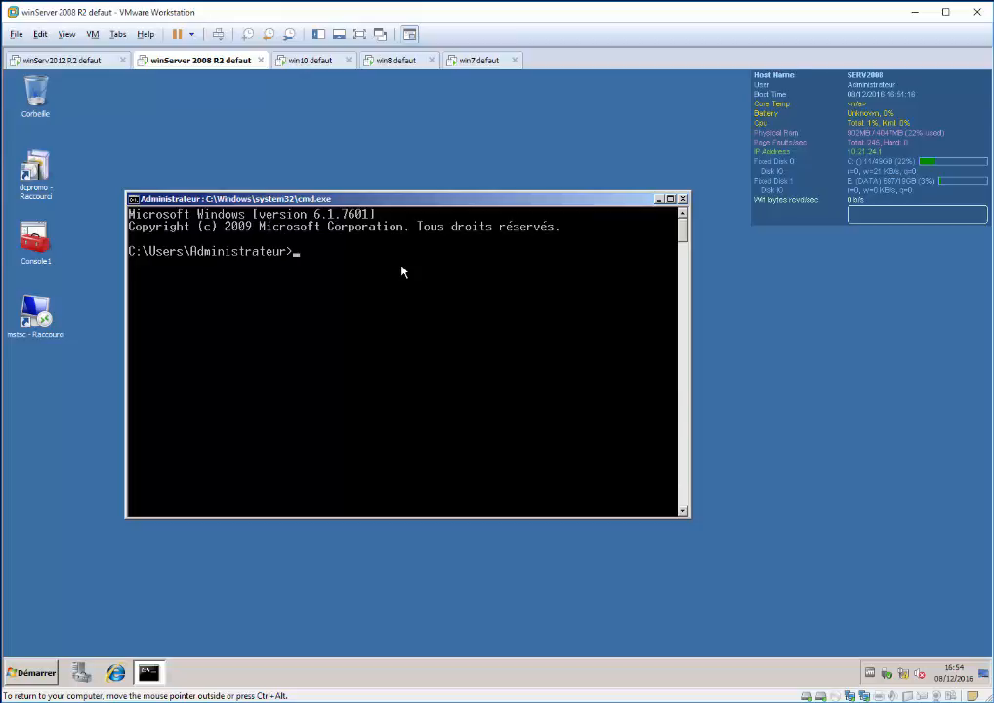
type("domain")
key("Return")
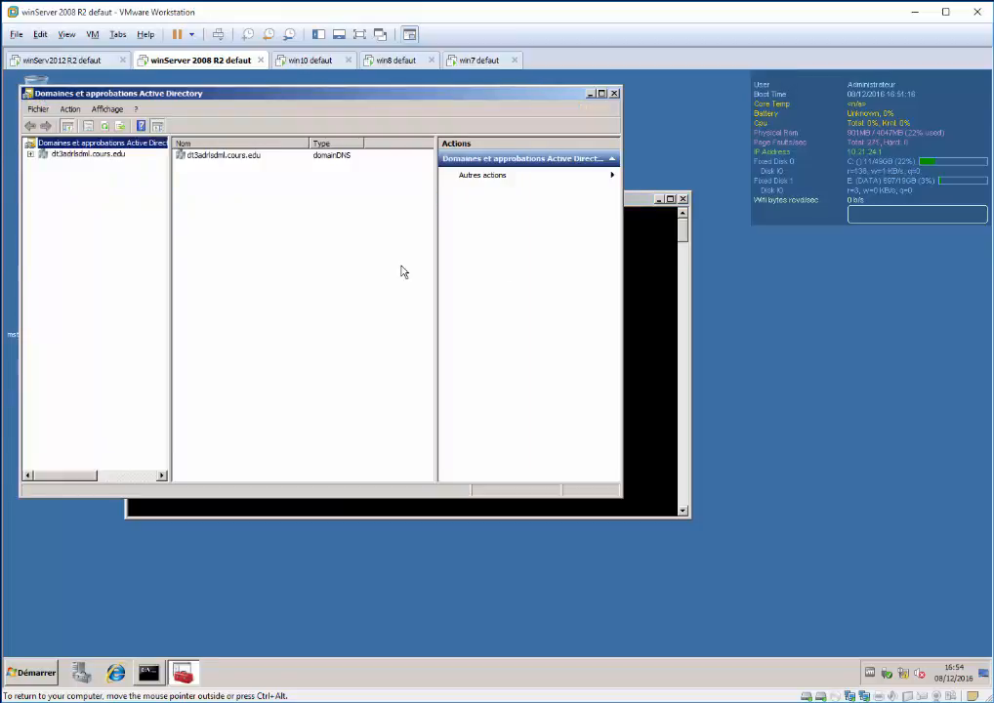
Move the Domains and Trusts console toward the middle of the desktop and widen its tree pane to read the root node's name
left_click(88, 157)
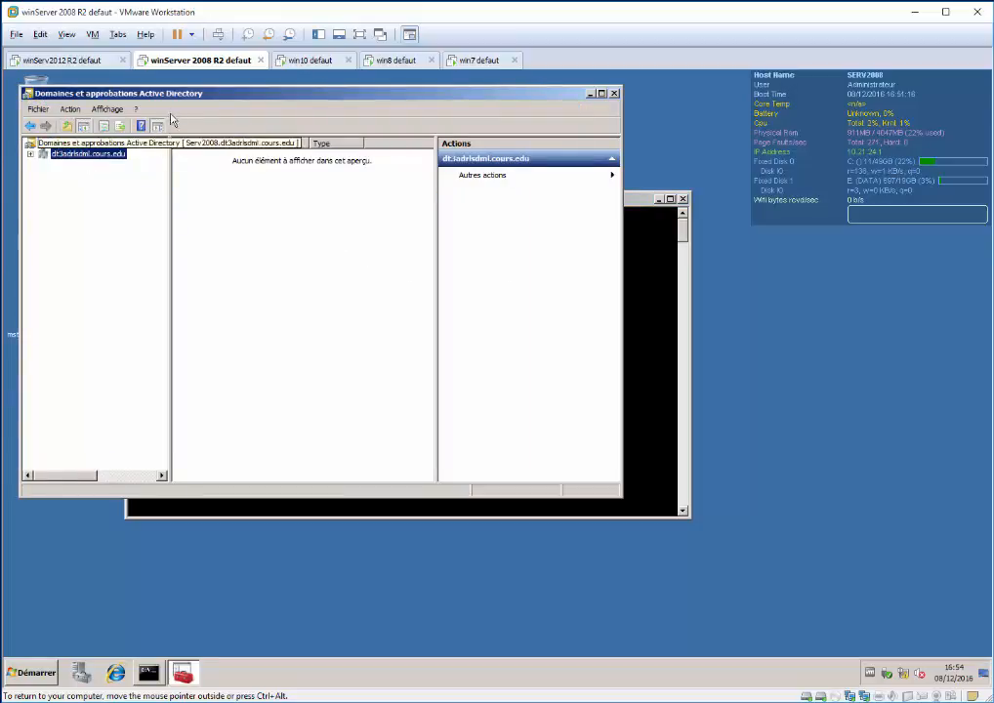
left_click_drag(212, 98, 313, 191)
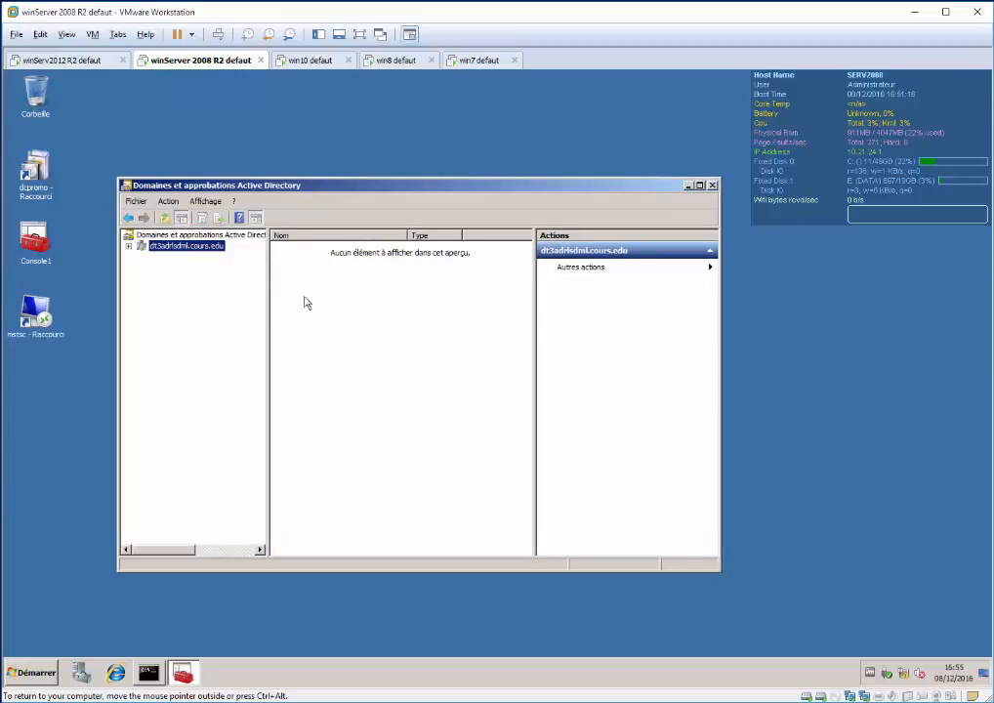
key("Up")
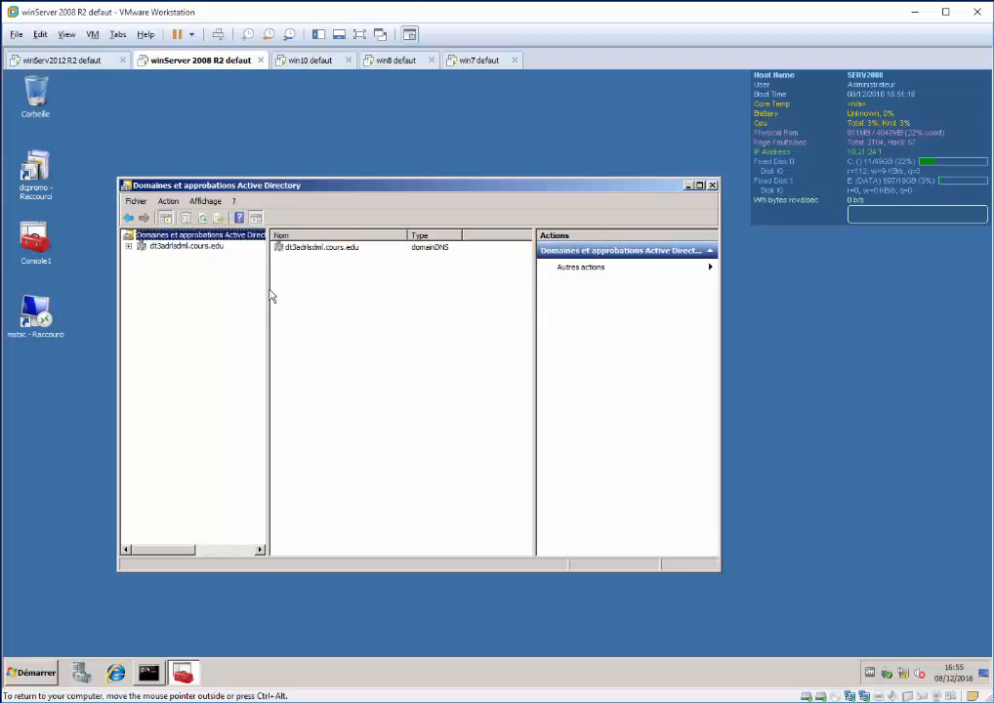
left_click_drag(272, 297, 323, 295)
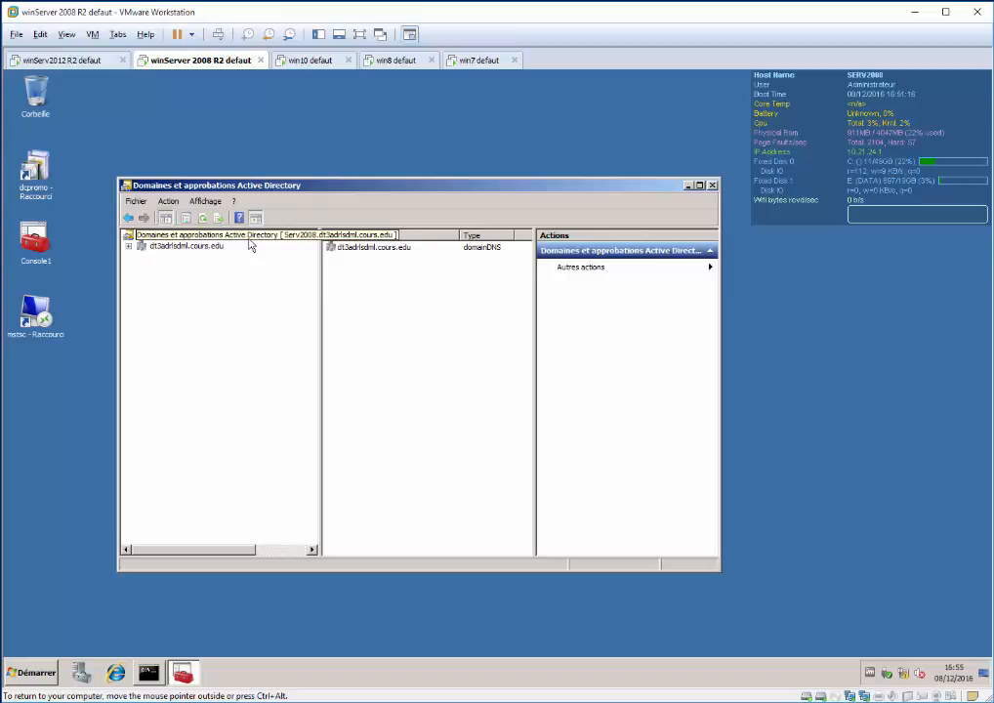
Check the root domain in the Change Forest dialog of the Domains and Trusts root node, and close it without changes
right_click(248, 237)
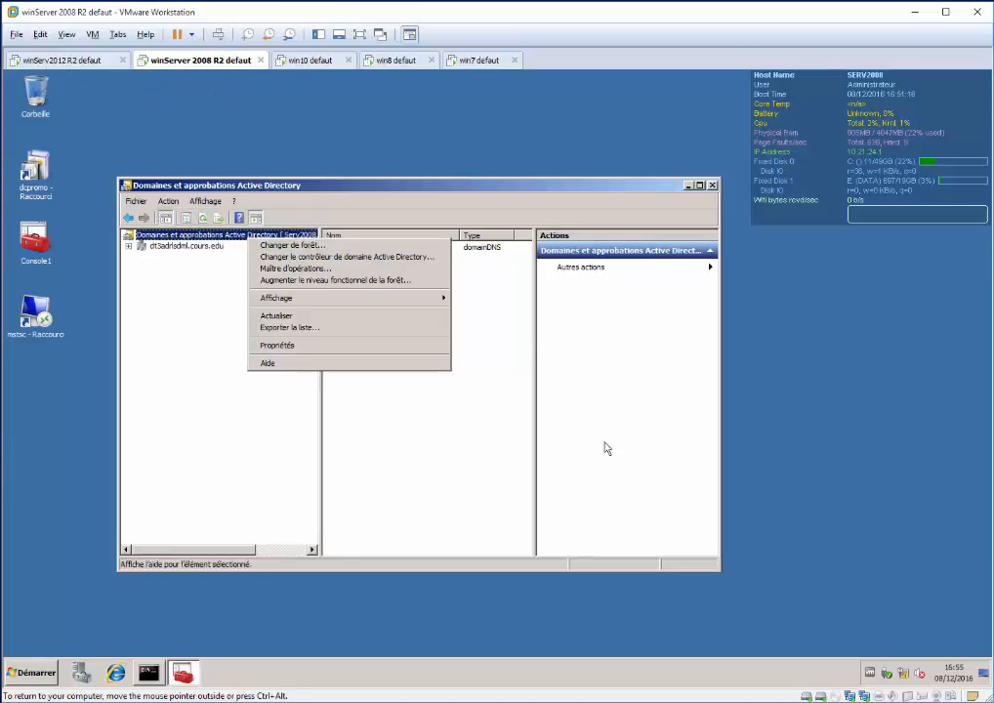
left_click(314, 245)
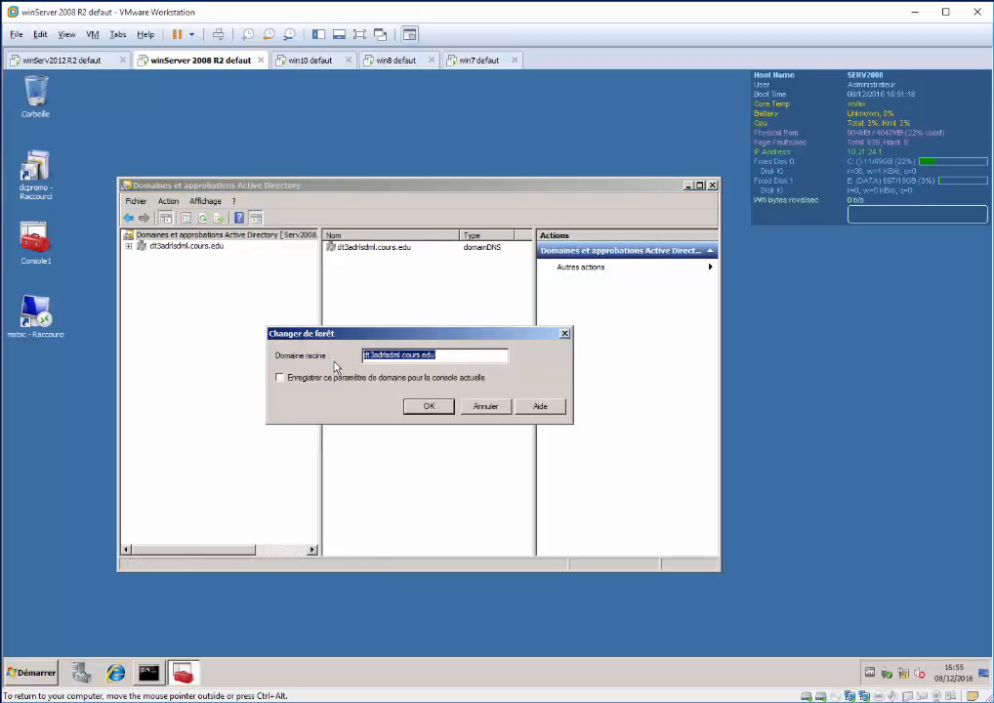
left_click(564, 334)
Examine the available domain controllers in the Change Directory Server dialog of the Domains and Trusts root node, and close it without changes
right_click(228, 236)
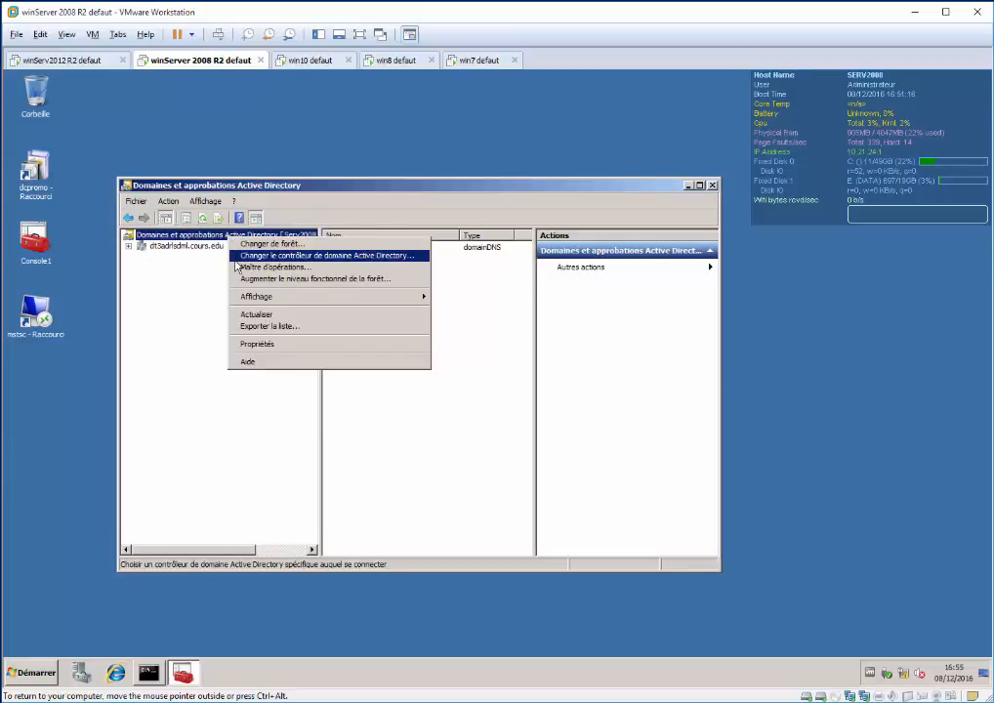
left_click(239, 257)
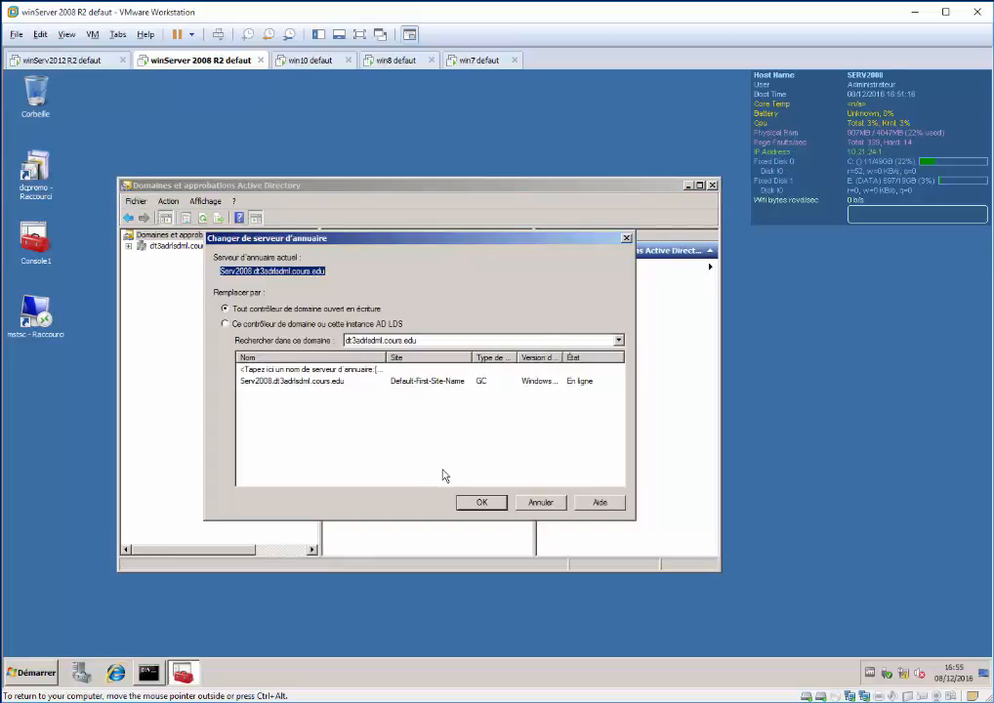
left_click(310, 370)
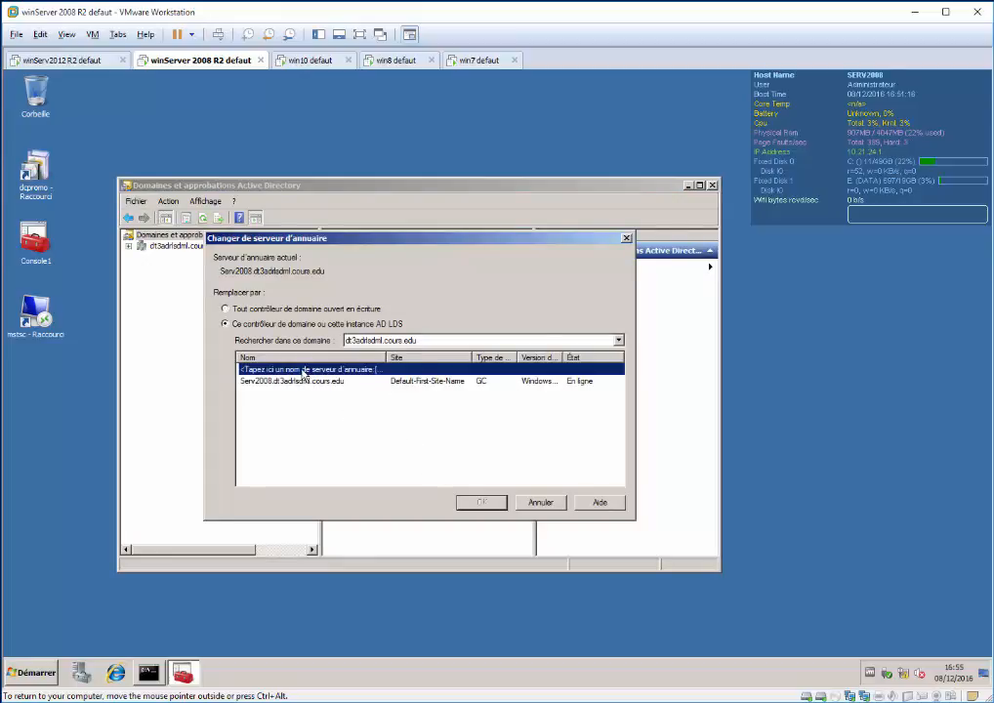
left_click(404, 342)
left_click(436, 340)
left_click(467, 309)
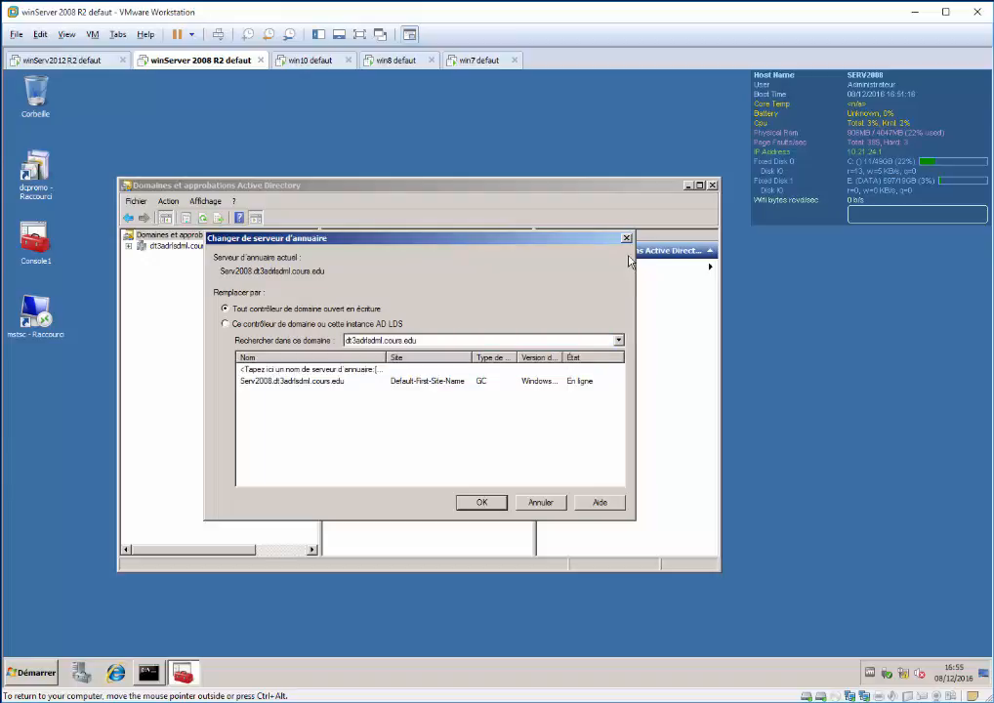
left_click(627, 239)
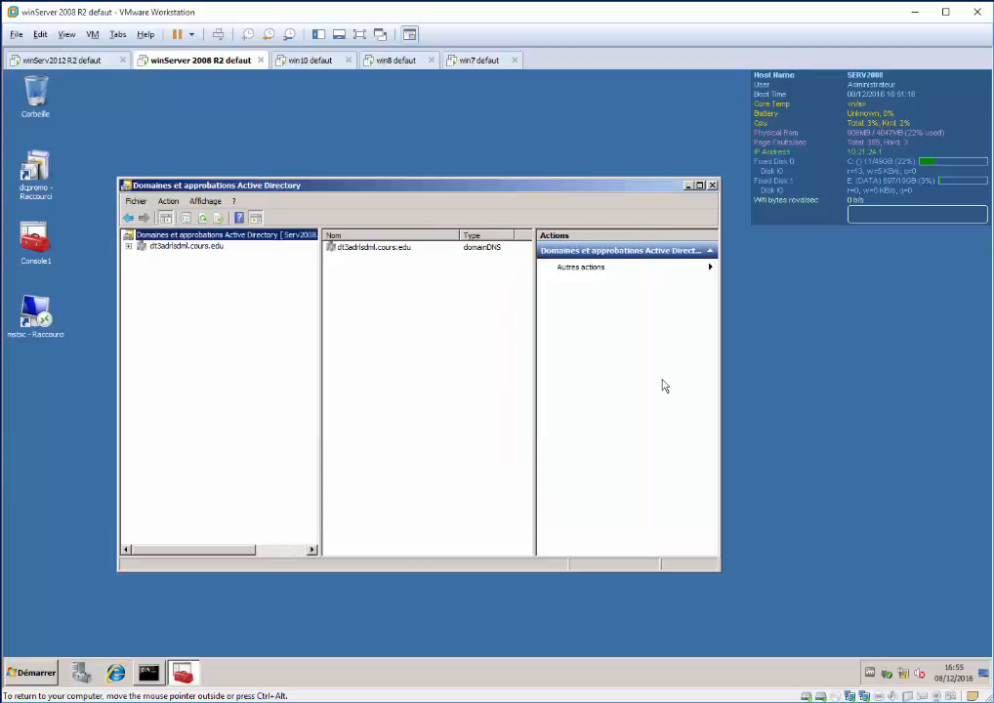
Close the Domains and Trusts console and the command prompt, run mmc, and move the empty management console toward the middle of the desktop
key("alt+F4")
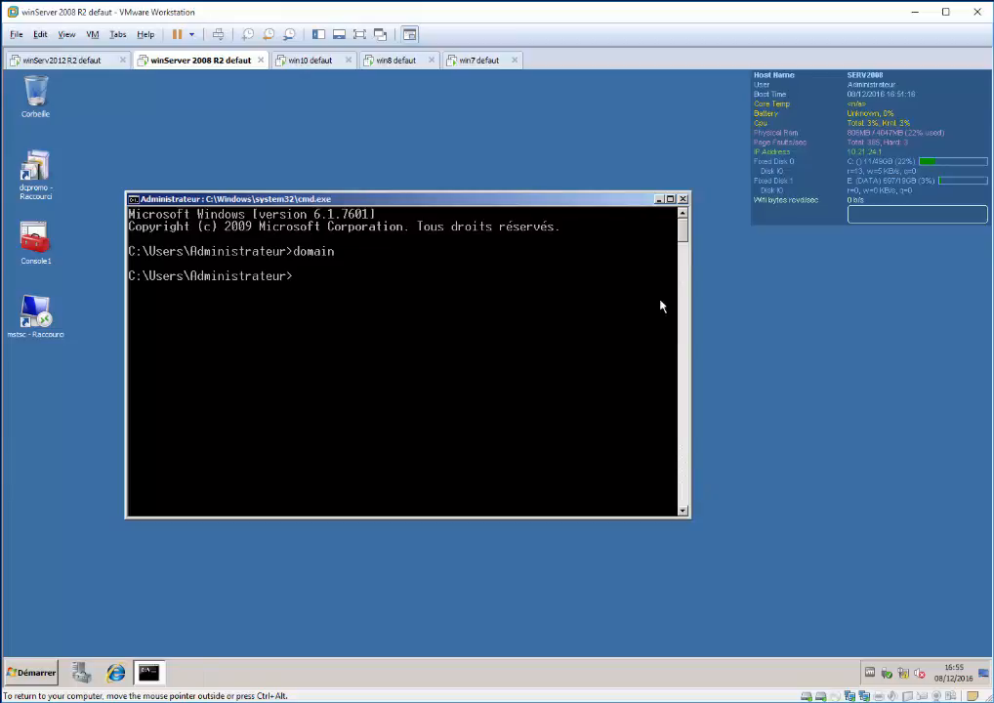
left_click(681, 199)
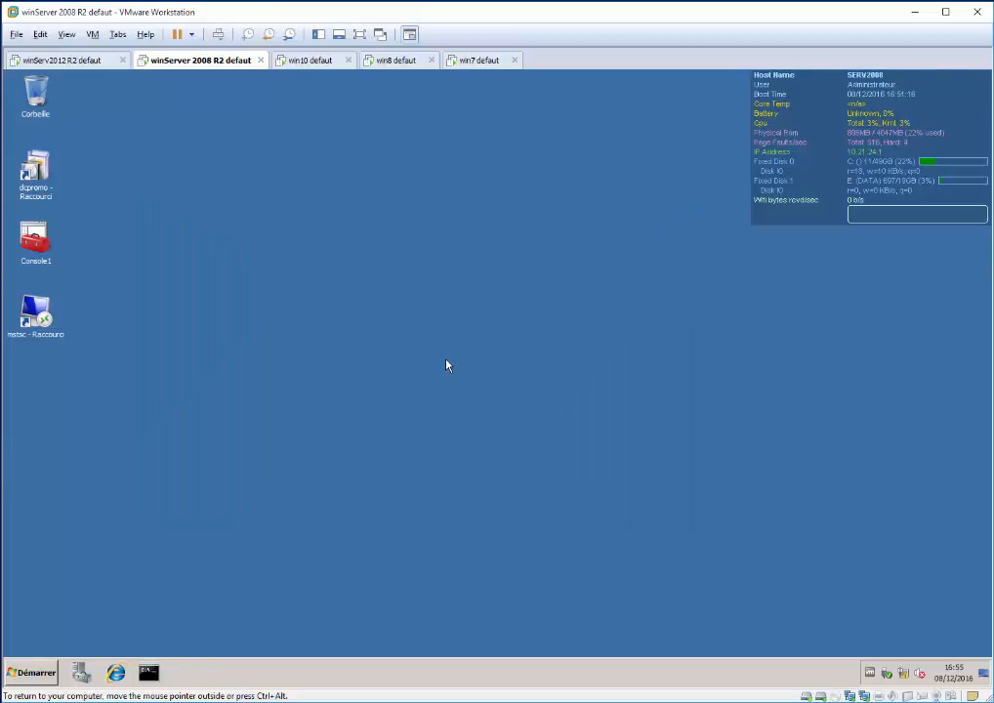
key("super+r")
type("m")
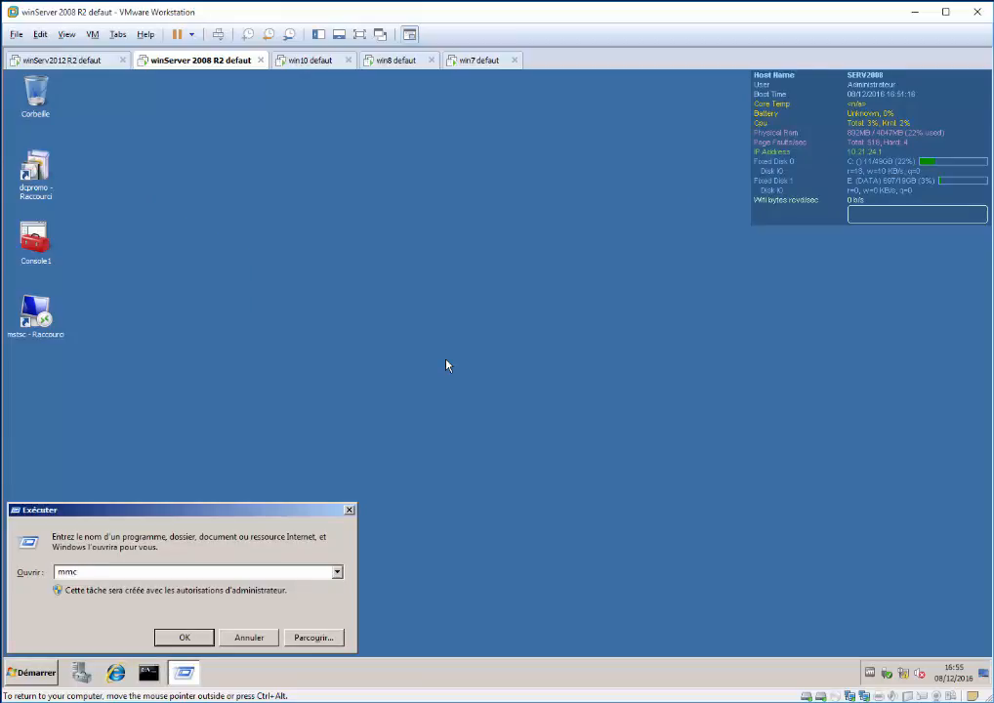
key("Return")
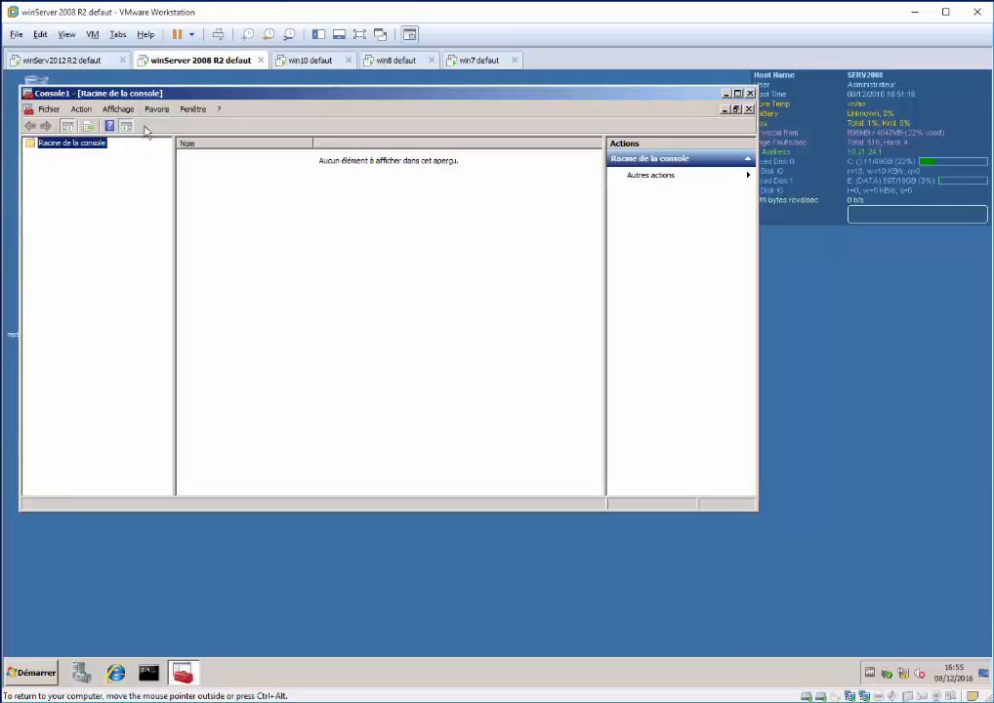
left_click_drag(262, 98, 359, 176)
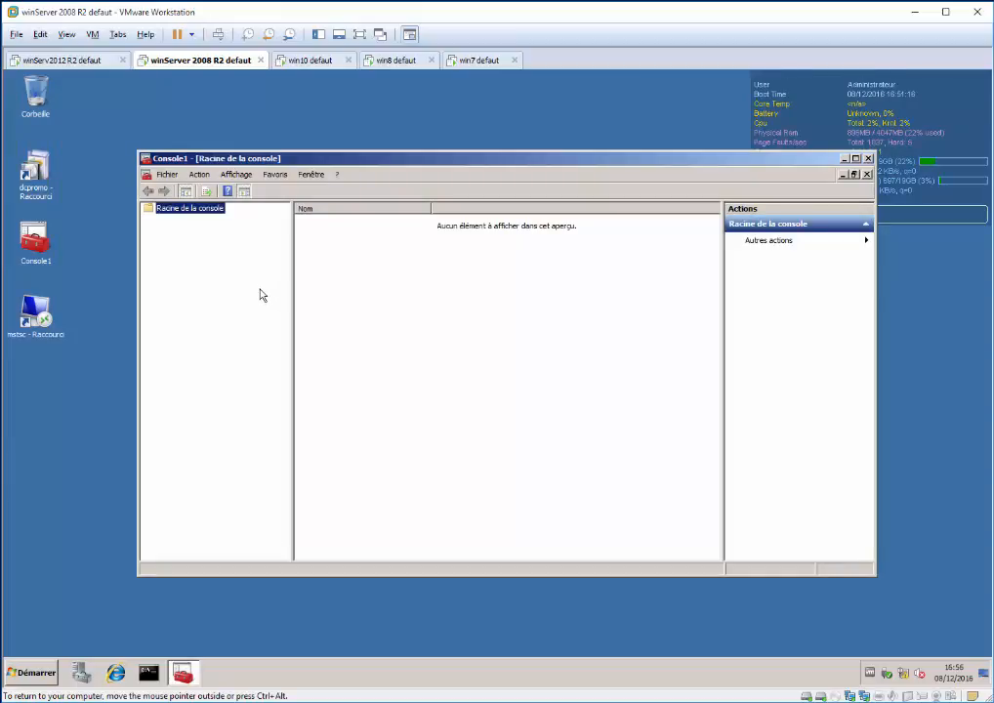
Add the Active Directory Users and Computers and Group Policy Management snap-ins to the empty management console
key("ctrl+m")
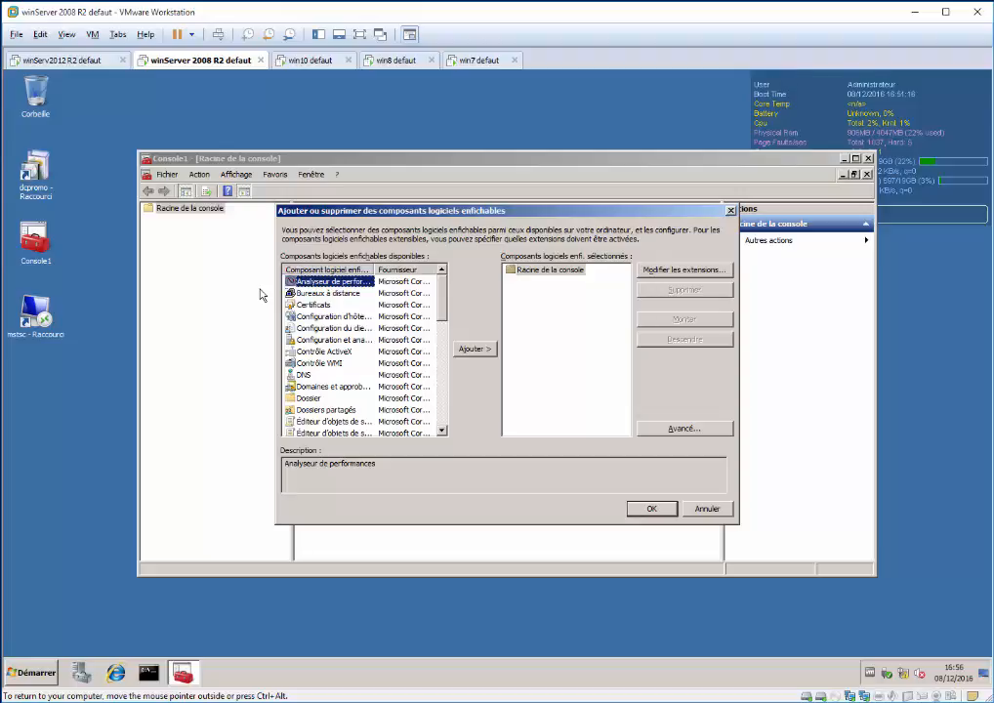
key("End")
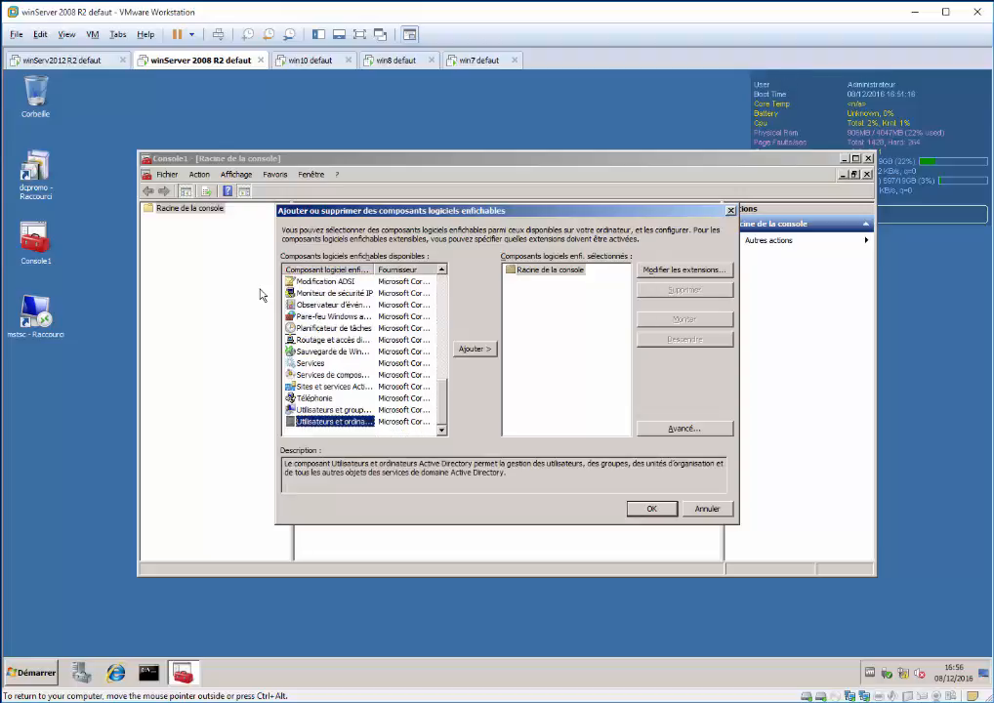
key("alt+a")
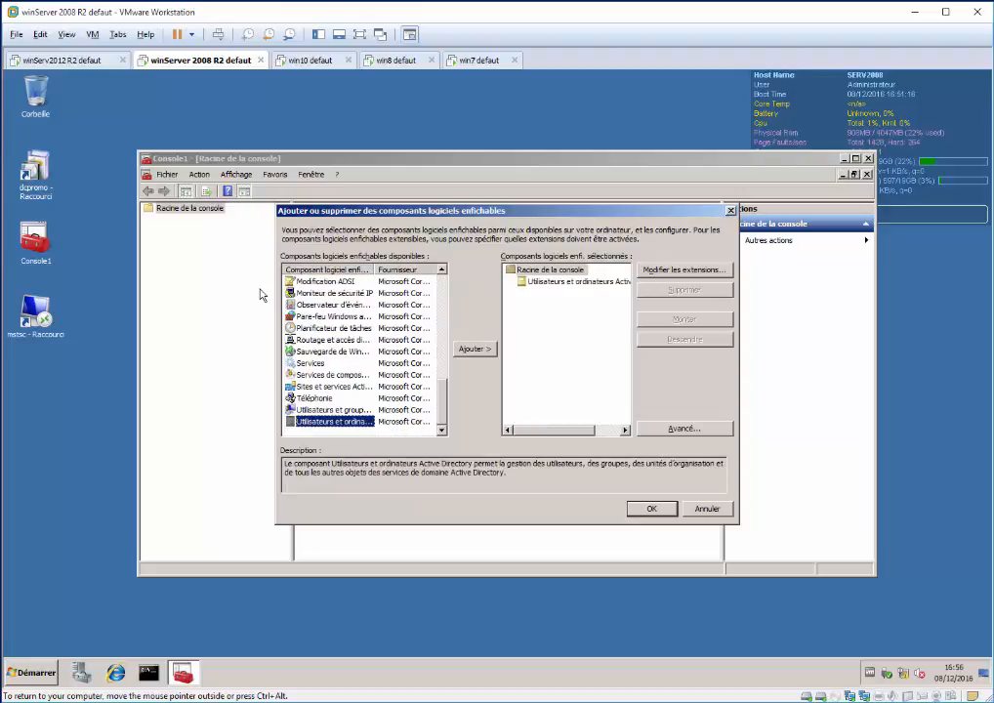
key("Home")
key("Down")
key("Down")
key("Down")
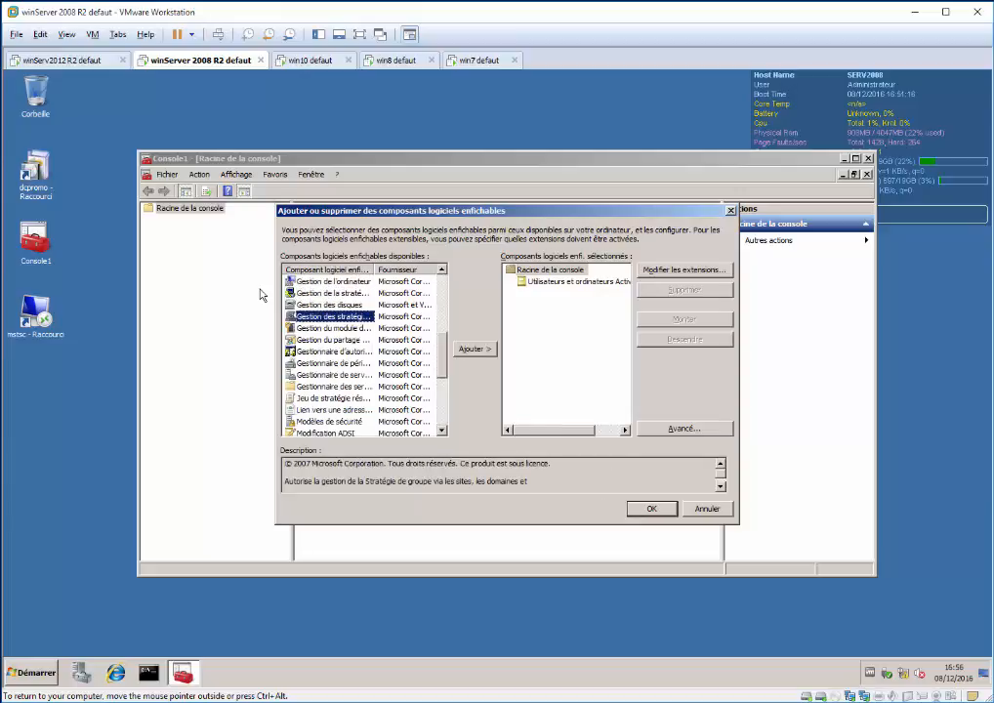
key("alt+a")
key("Return")
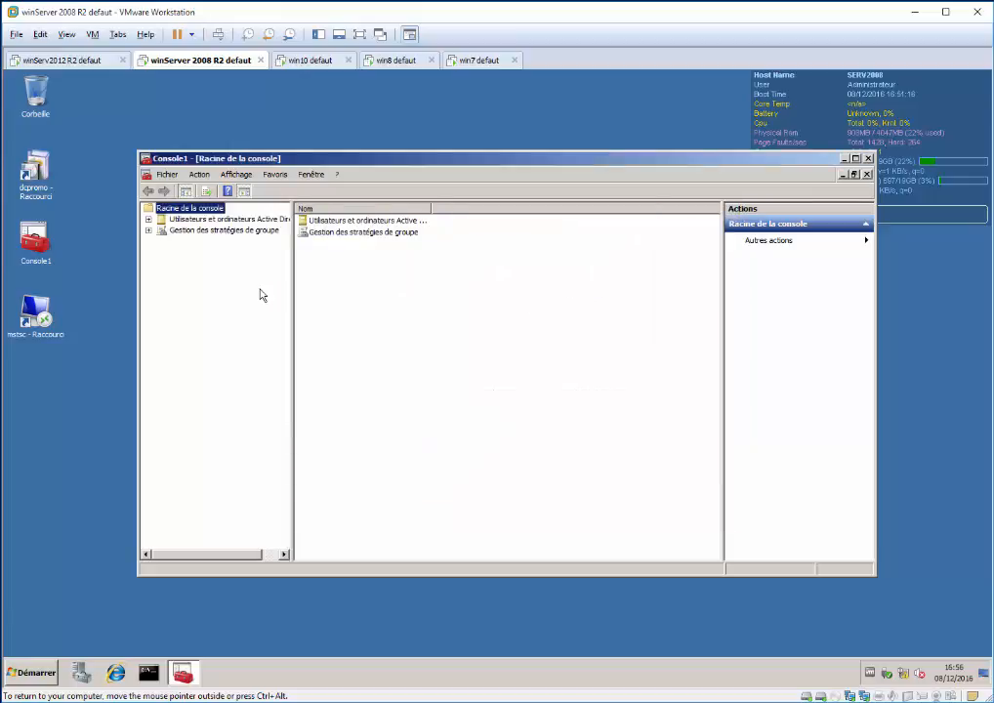
Expand Active Directory Users and Computers down to the containers of the dt3adrlsdml.cours.edu domain
key("Down")
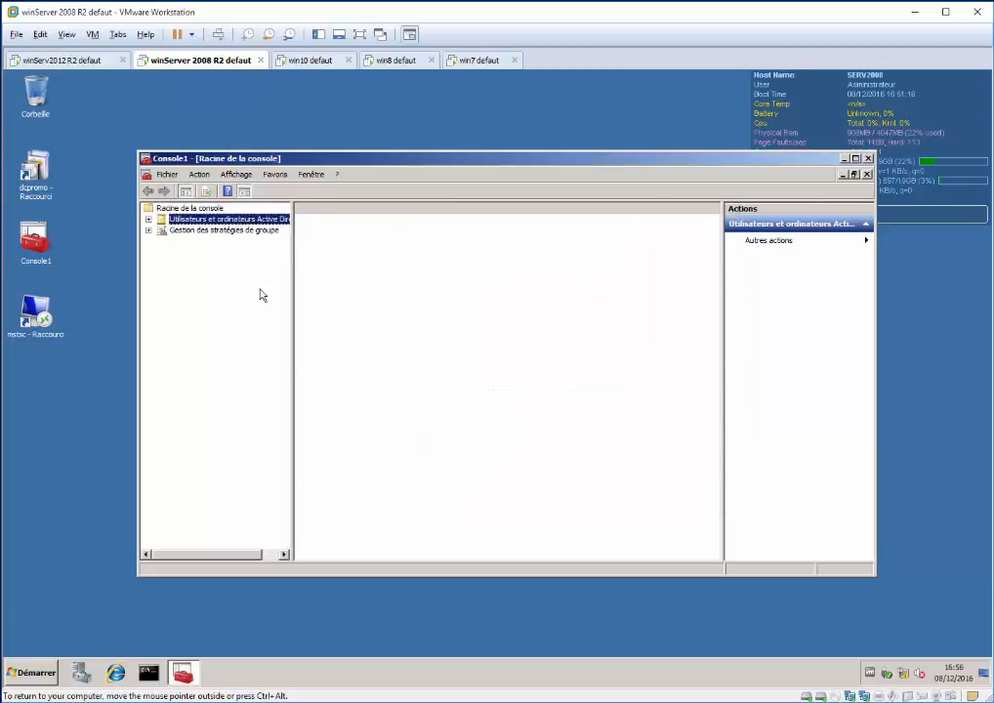
key("Right")
key("Down")
key("Down")
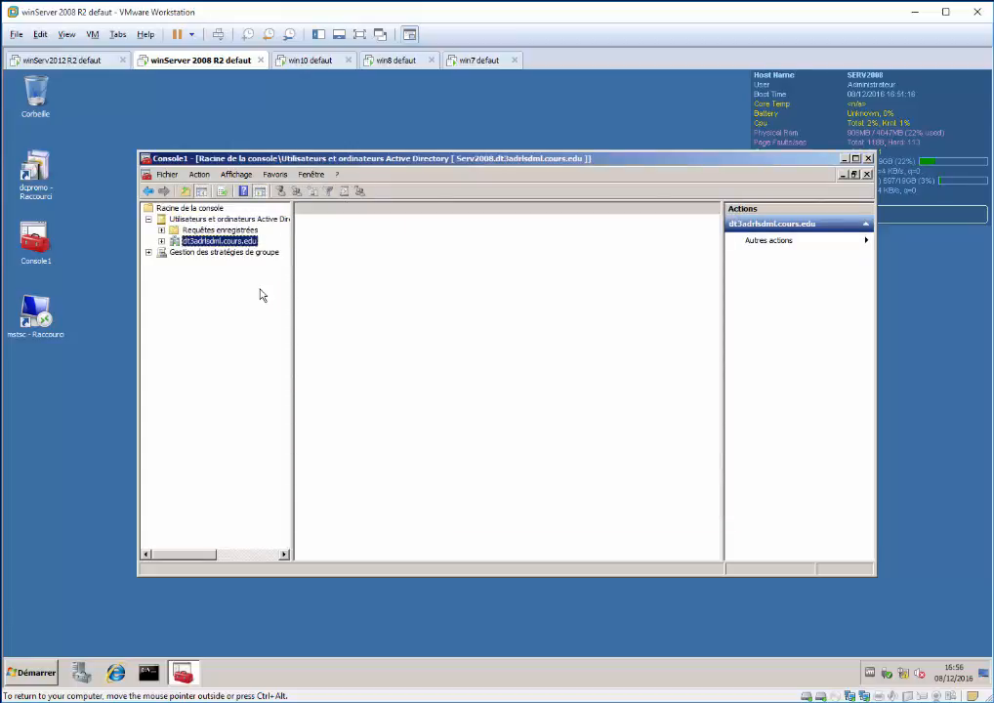
key("Right")
key("Down")
key("Down")
key("Down")
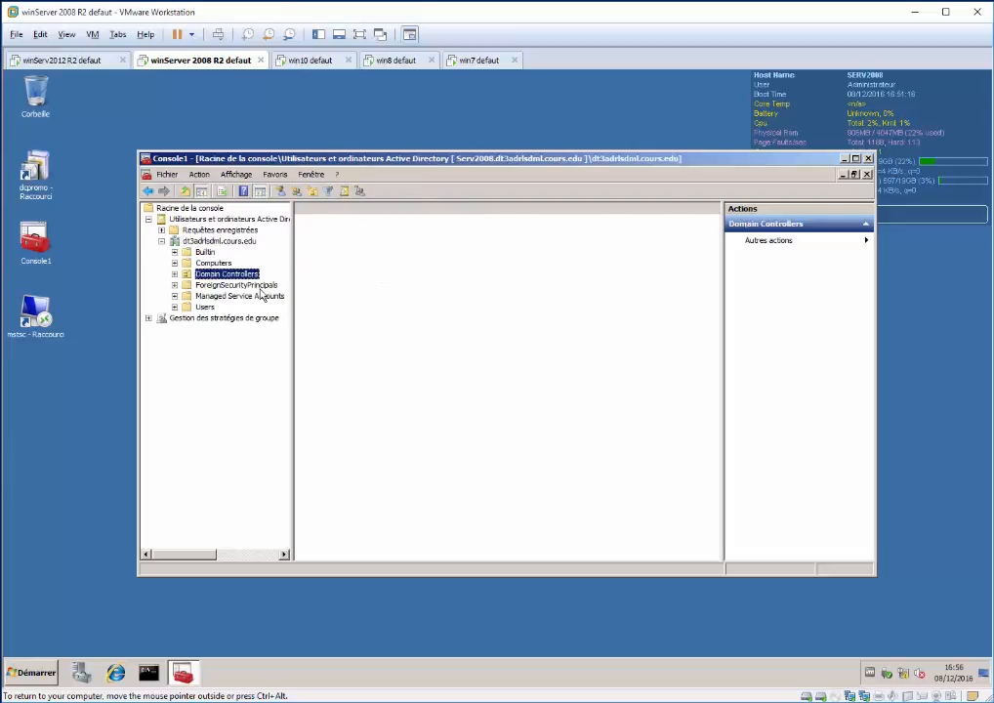
Examine the contents of the domain's Computers, Domain Controllers and Users containers
key("Up")
key("Down")
key("Up")
key("Down")
key("Up")
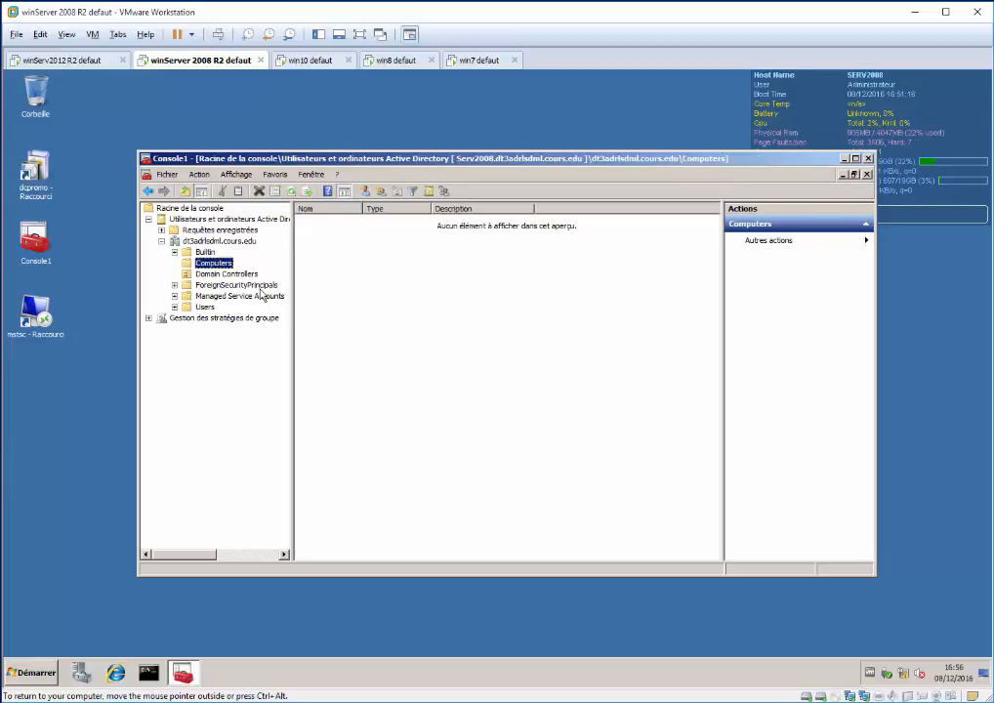
key("Down")
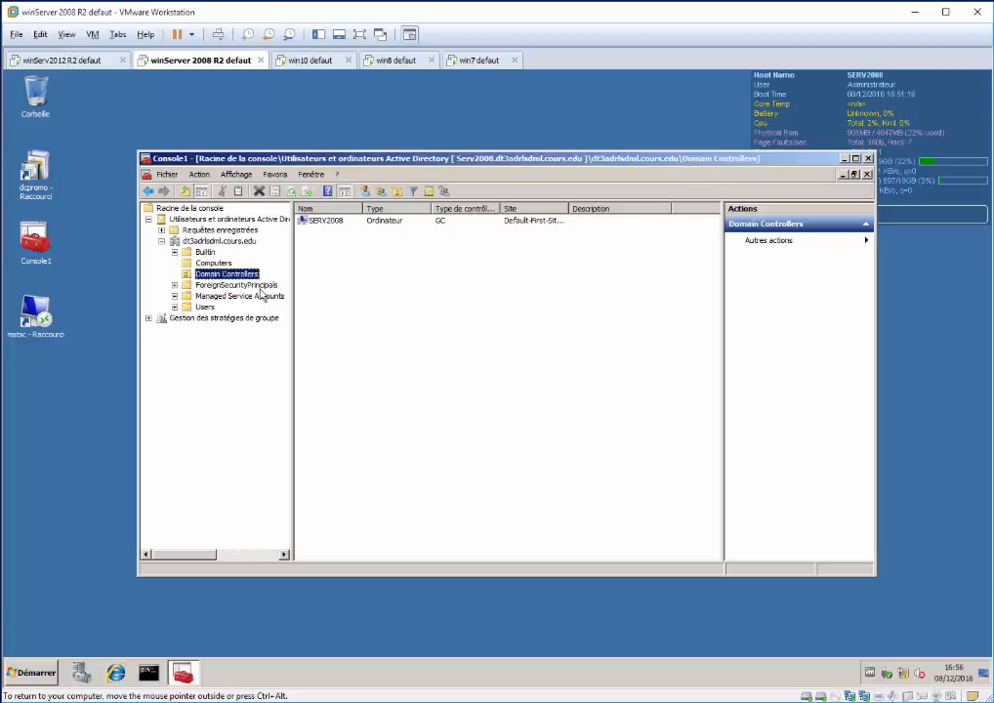
key("Down")
key("Down")
key("Down")
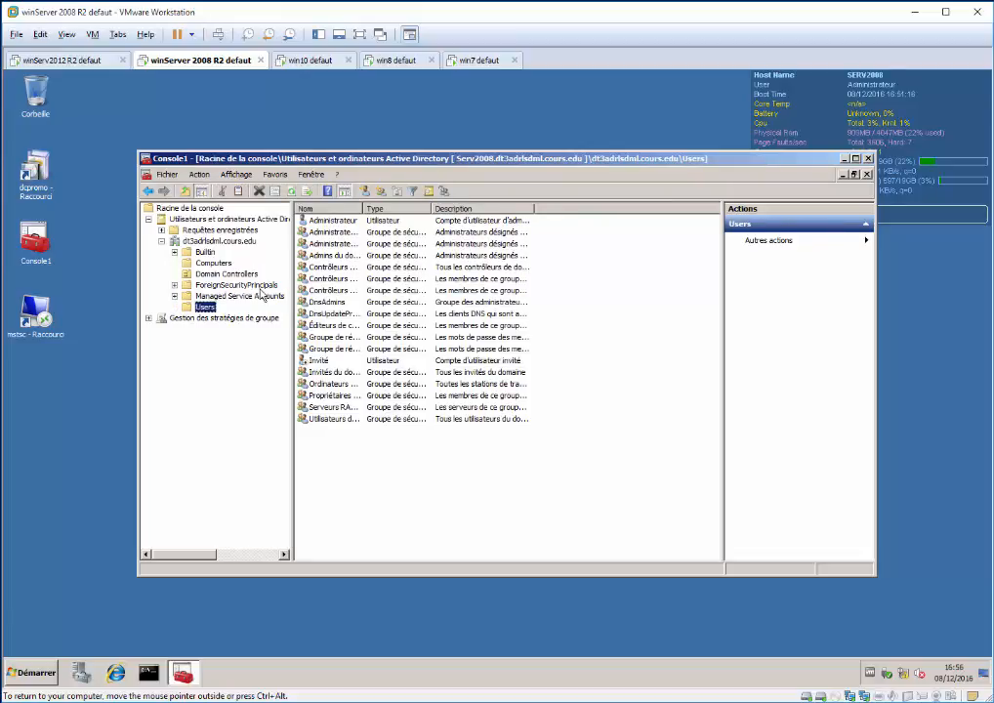
Expand the forest under Group Policy Management, look at its Domains and Sites nodes, and return to the forest node
key("Down")
key("Right")
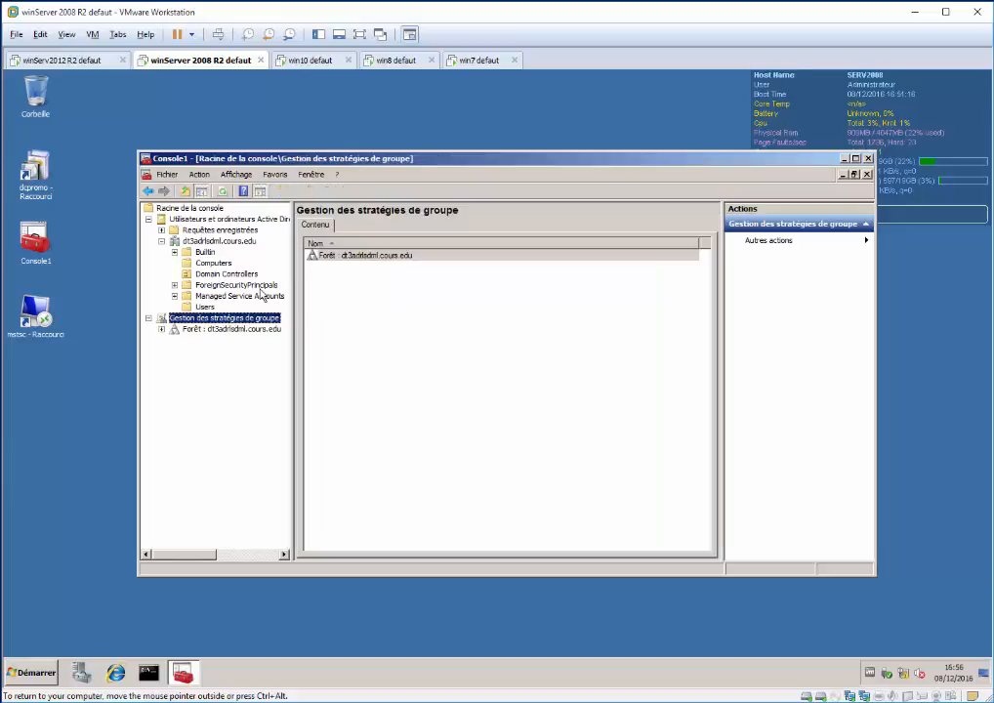
key("Right")
key("Right")
key("Right")
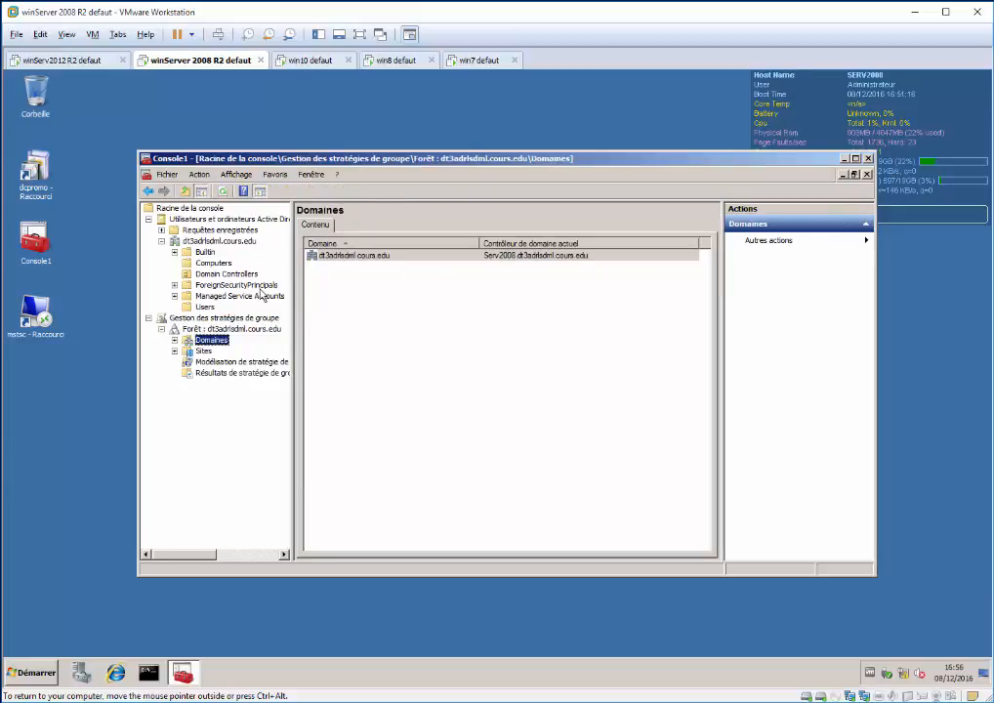
key("Down")
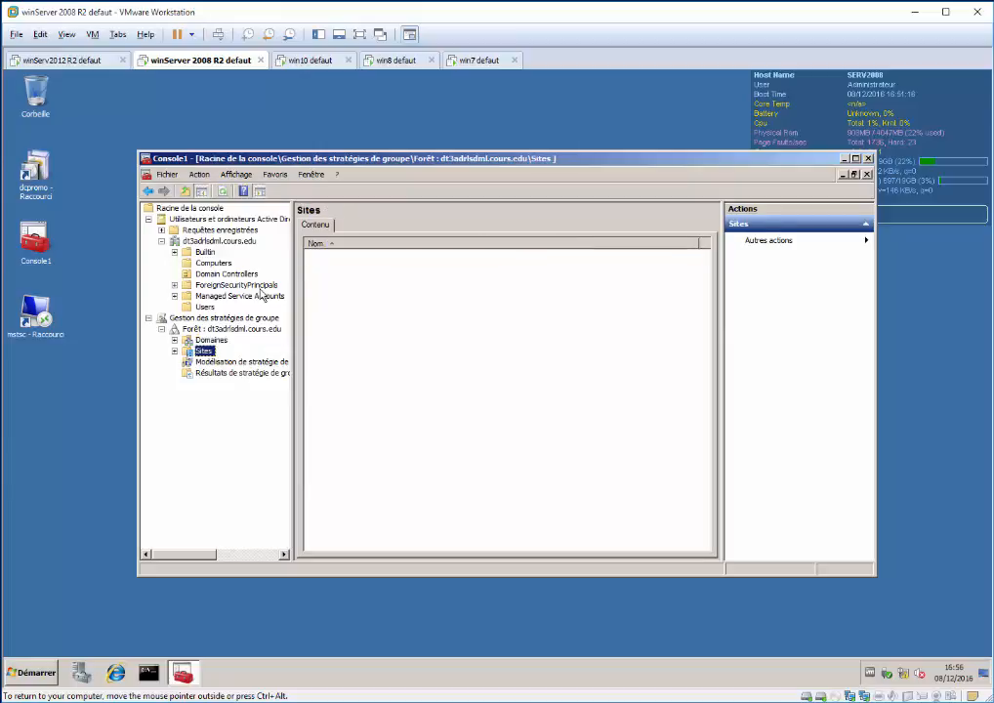
key("Up")
key("Up")
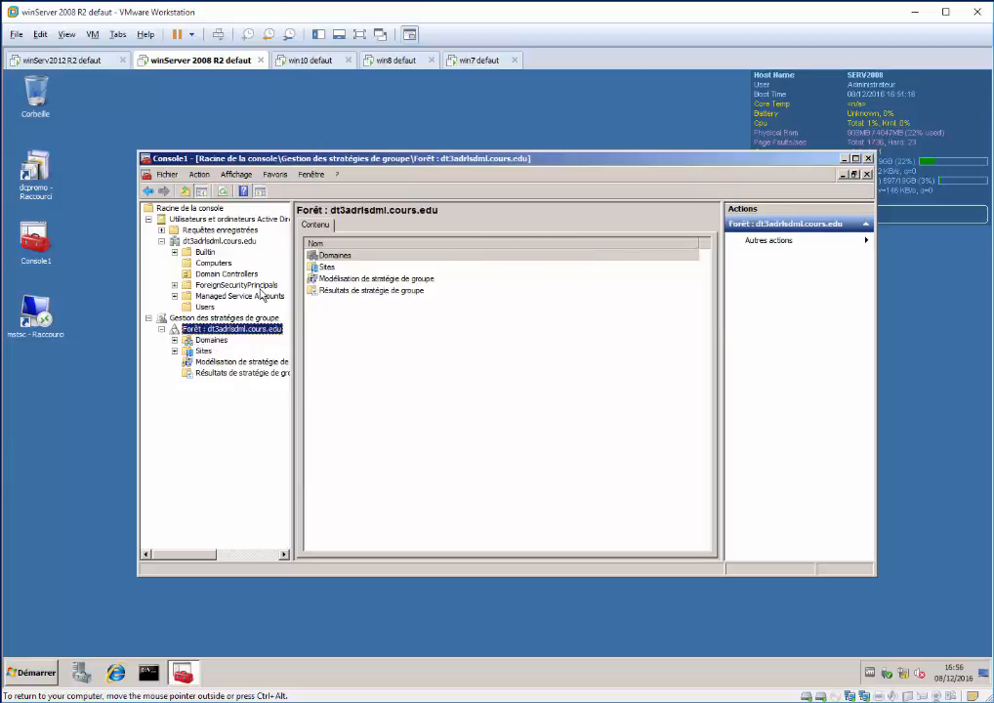
Open the server's network adapter list through the Network and Sharing Center, and close the management console
right_click(917, 671)
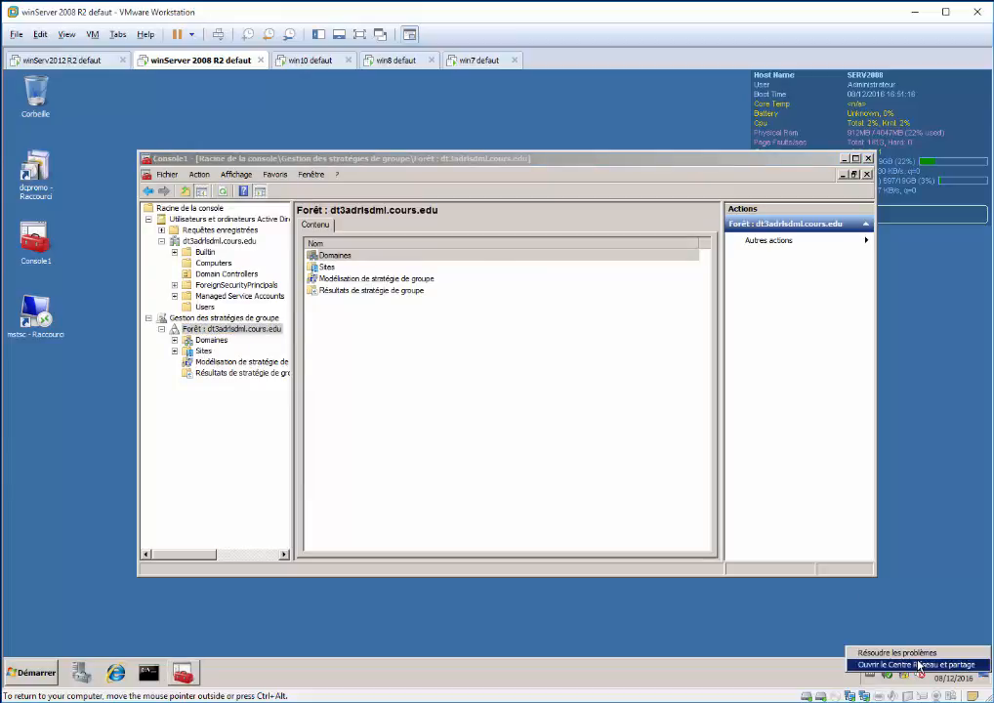
left_click(918, 664)
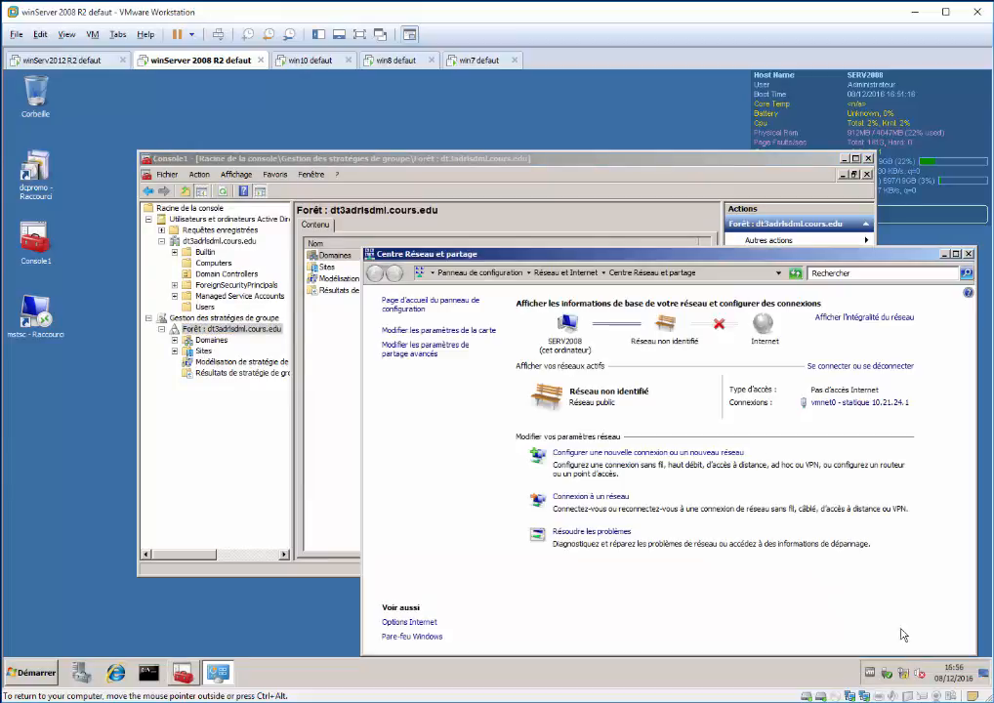
left_click(414, 333)
left_click(560, 170)
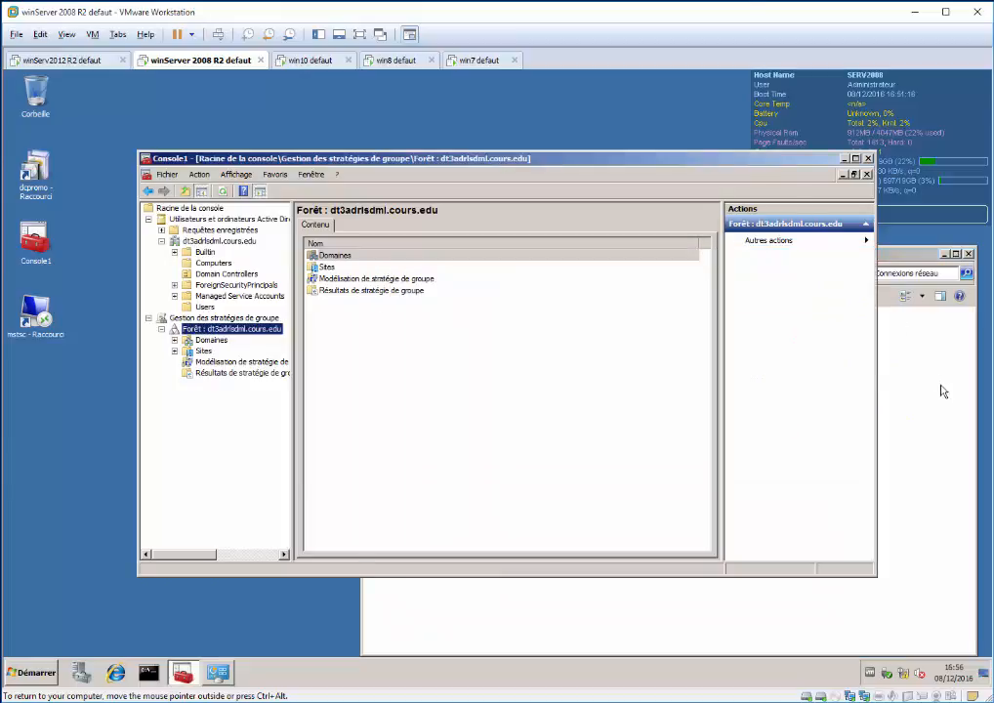
key("alt+F4")
left_click(539, 398)
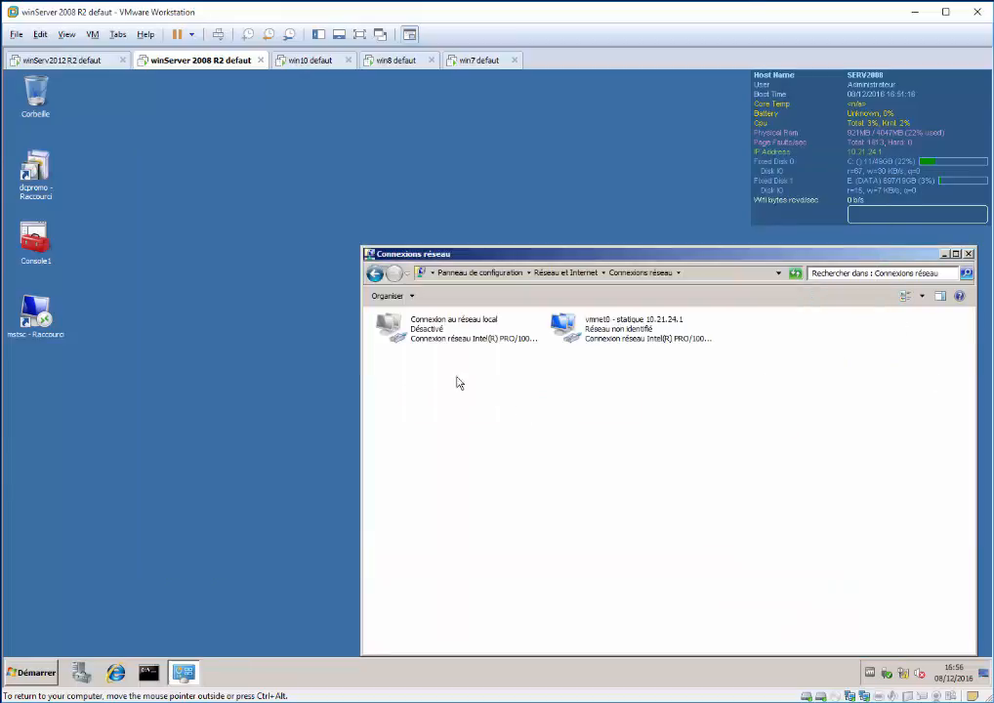
double_click(28, 242)
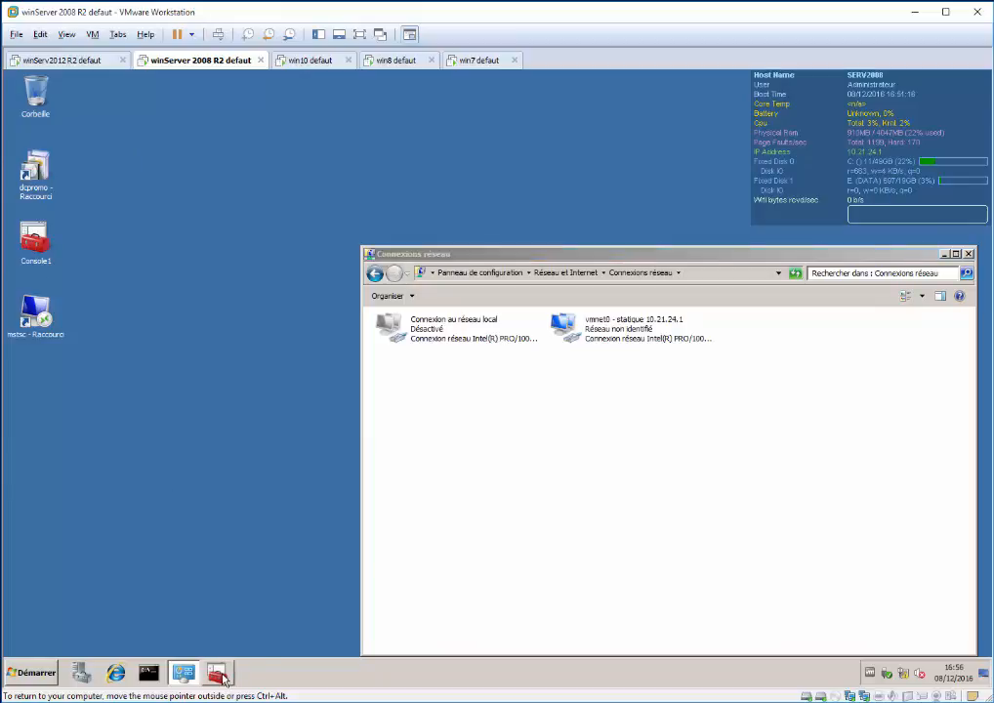
right_click(224, 680)
left_click(222, 646)
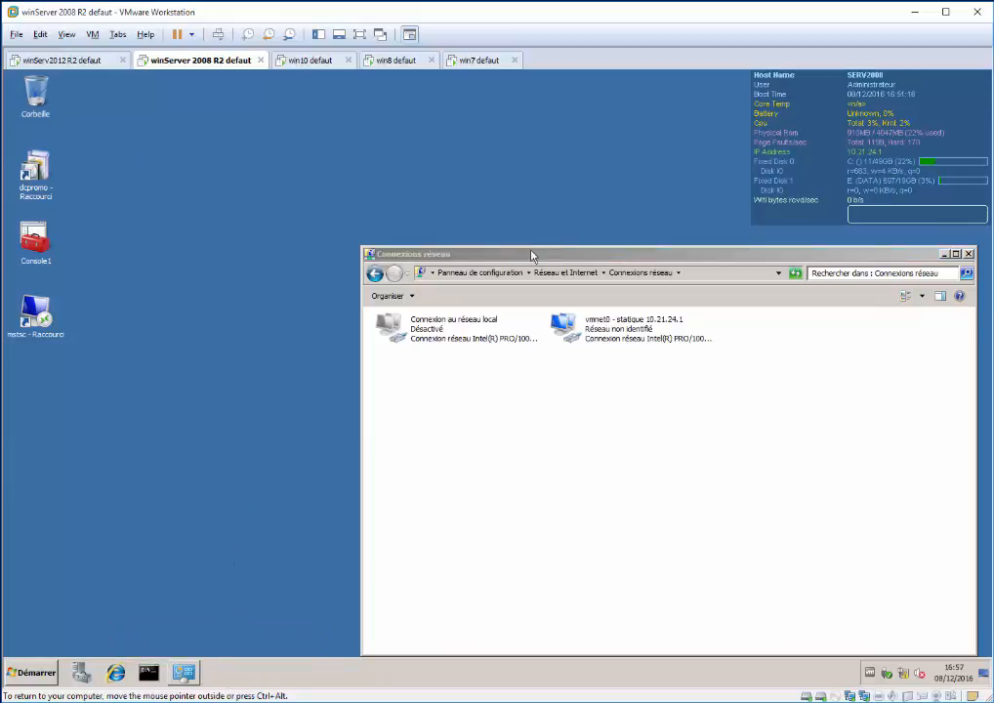
Move the Network Connections window toward the middle of the desktop and enable the Connexion au réseau local adapter
left_click_drag(531, 253, 330, 170)
double_click(252, 241)
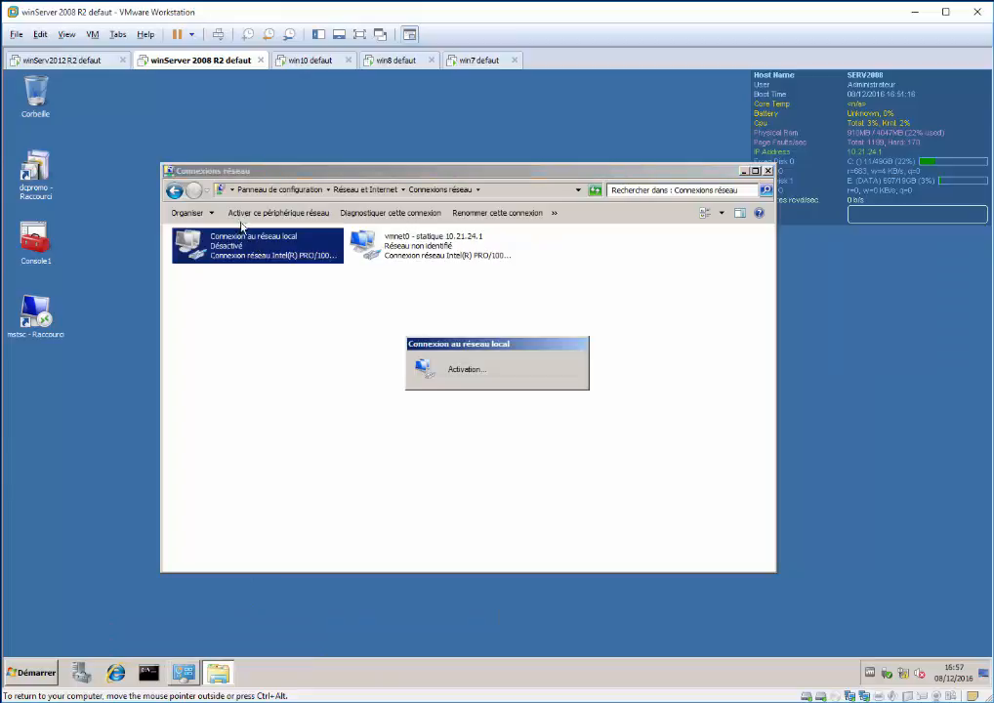
Open the IPv4 properties of the vmnet0 static adapter and set the preferred DNS server to 10.21.24.2
left_click(440, 250)
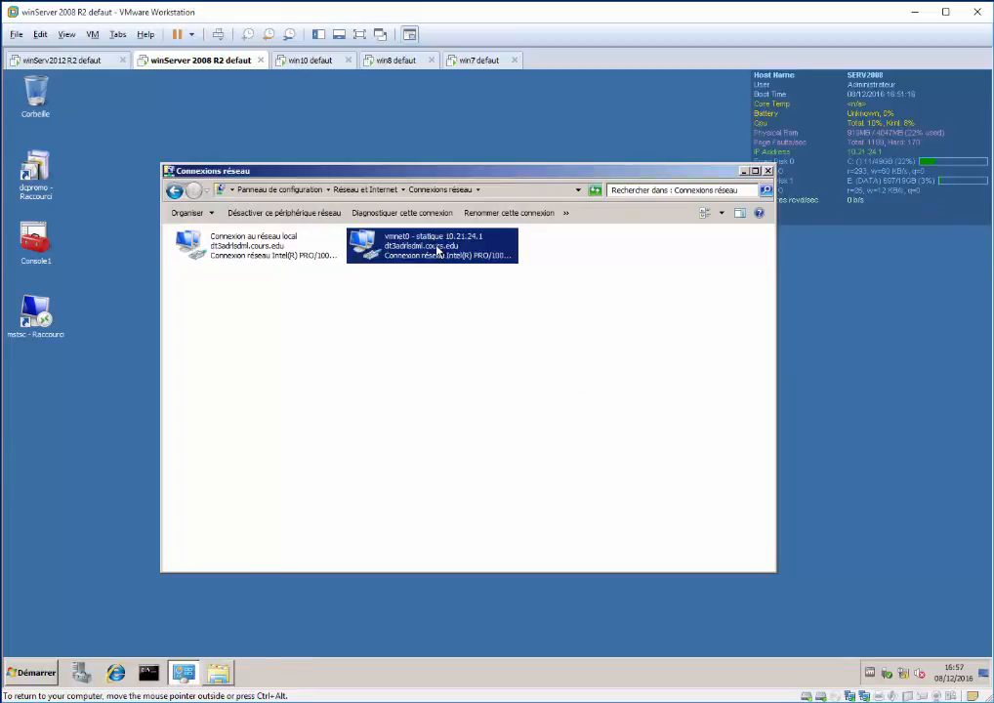
double_click(439, 249)
left_click(410, 486)
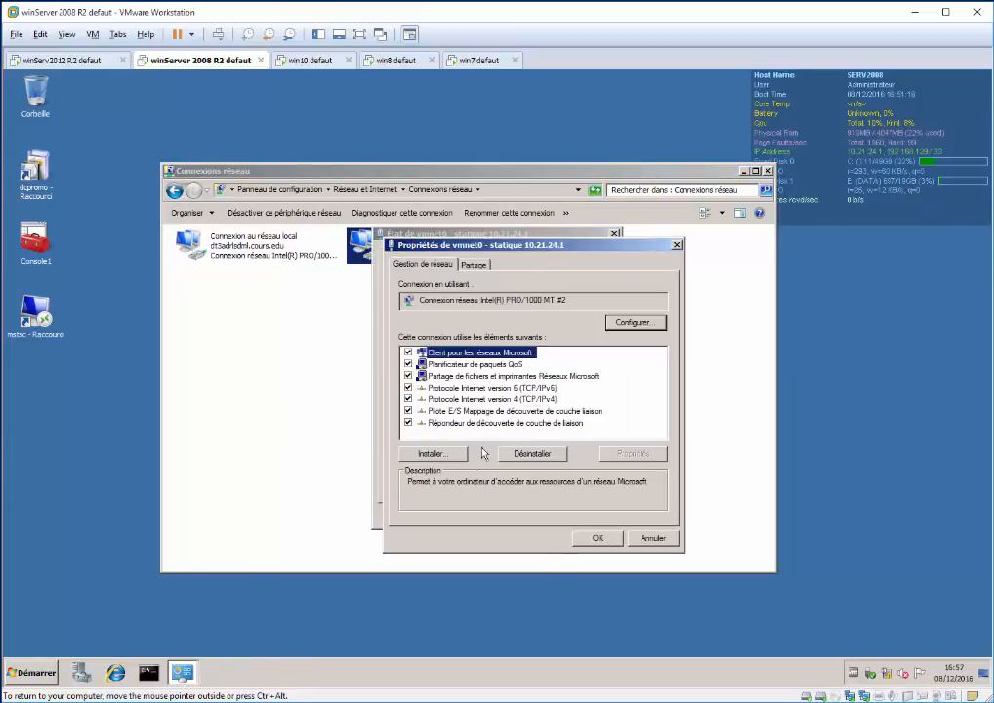
double_click(493, 399)
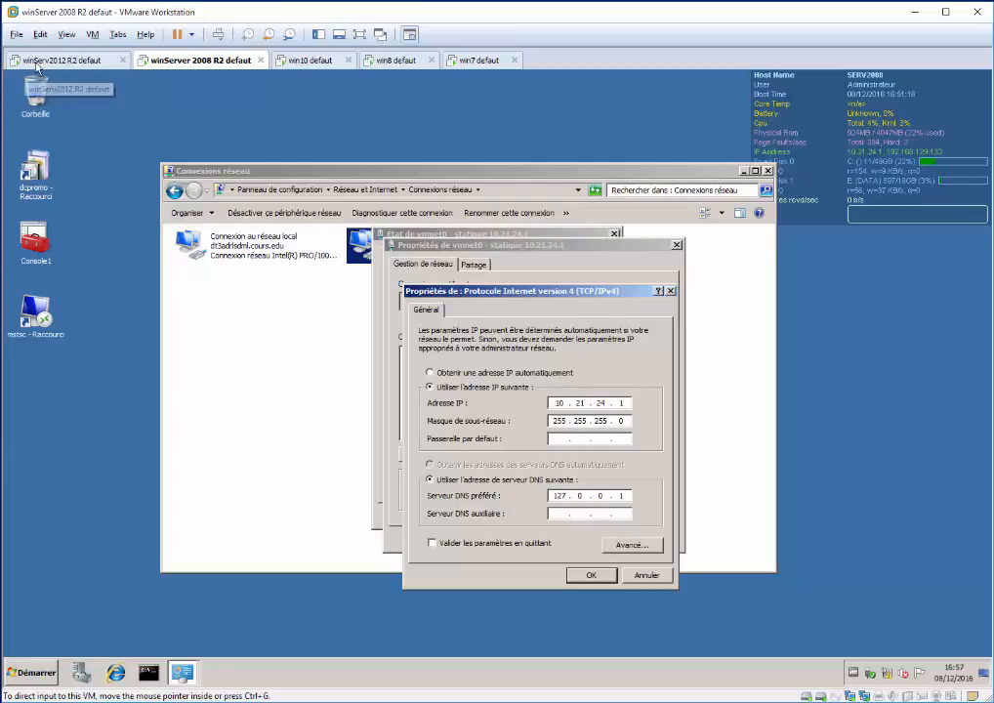
double_click(567, 497)
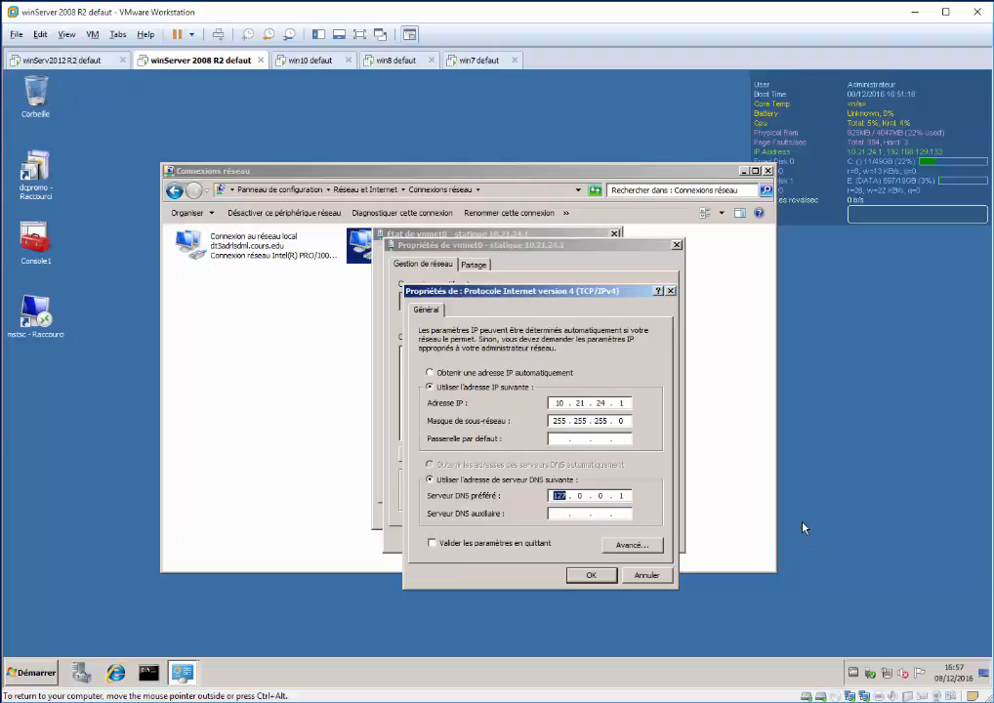
key("Tab")
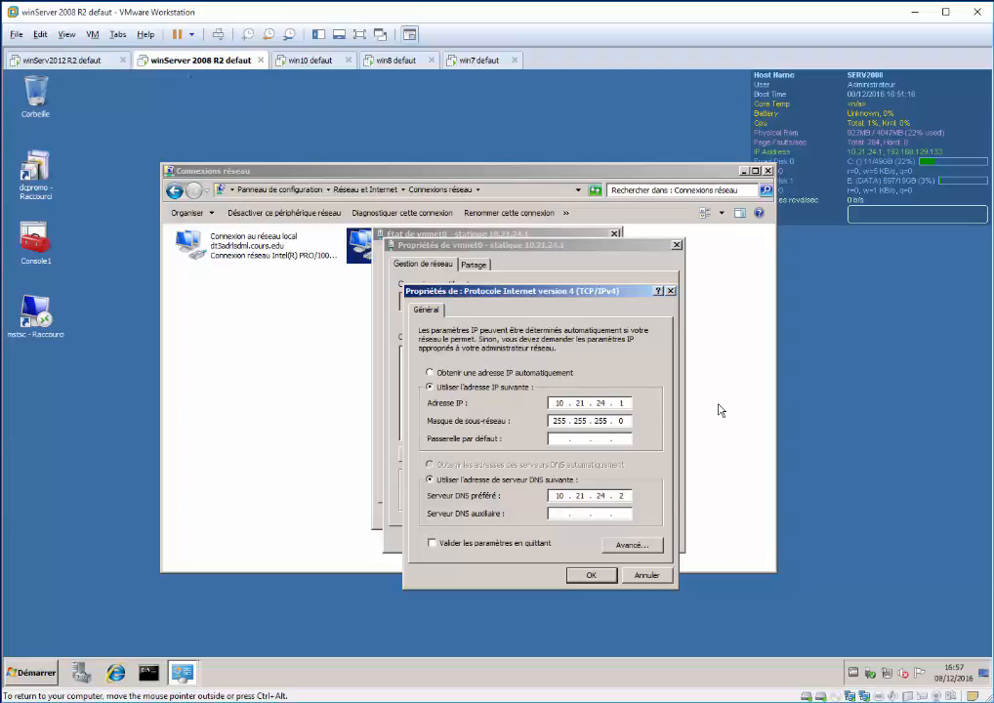
Enter 127.0.0.1 as a DNS server address in the IPv4 properties, apply the settings, and close the vmnet0 adapter's dialogs
type("127 . 0 . 0 . 1")
left_click(591, 574)
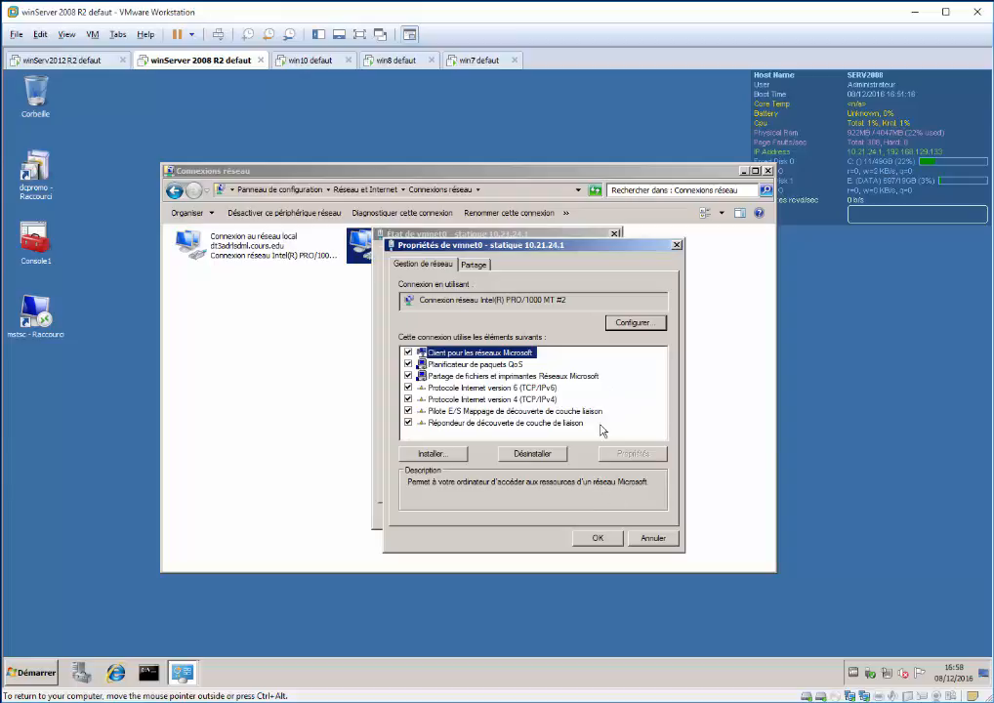
left_click(601, 536)
left_click(588, 517)
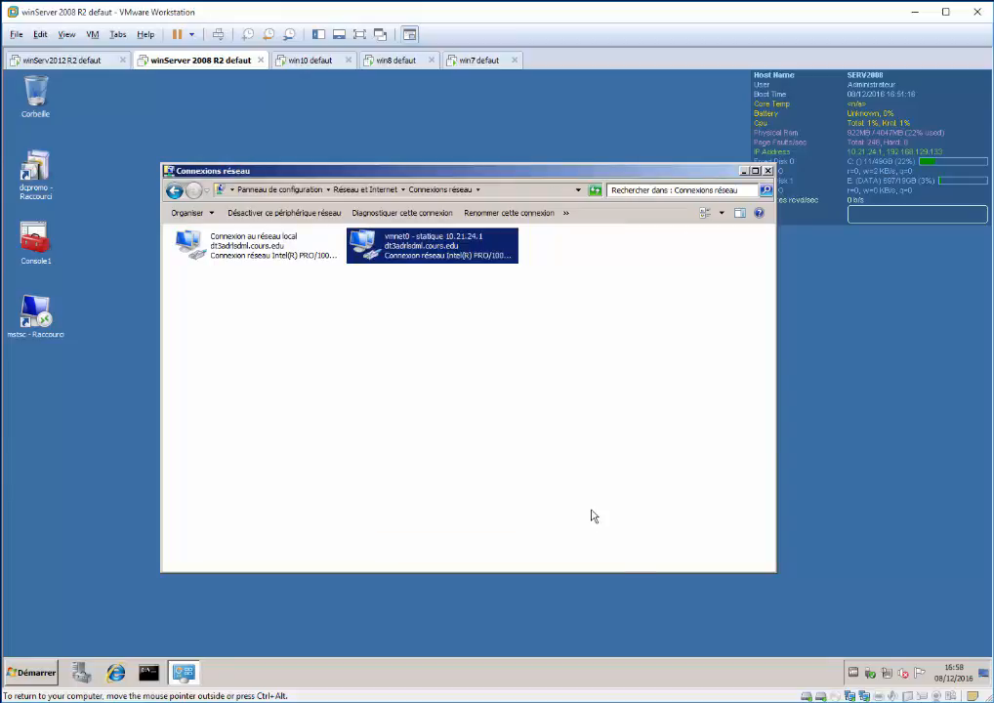
left_click(648, 427)
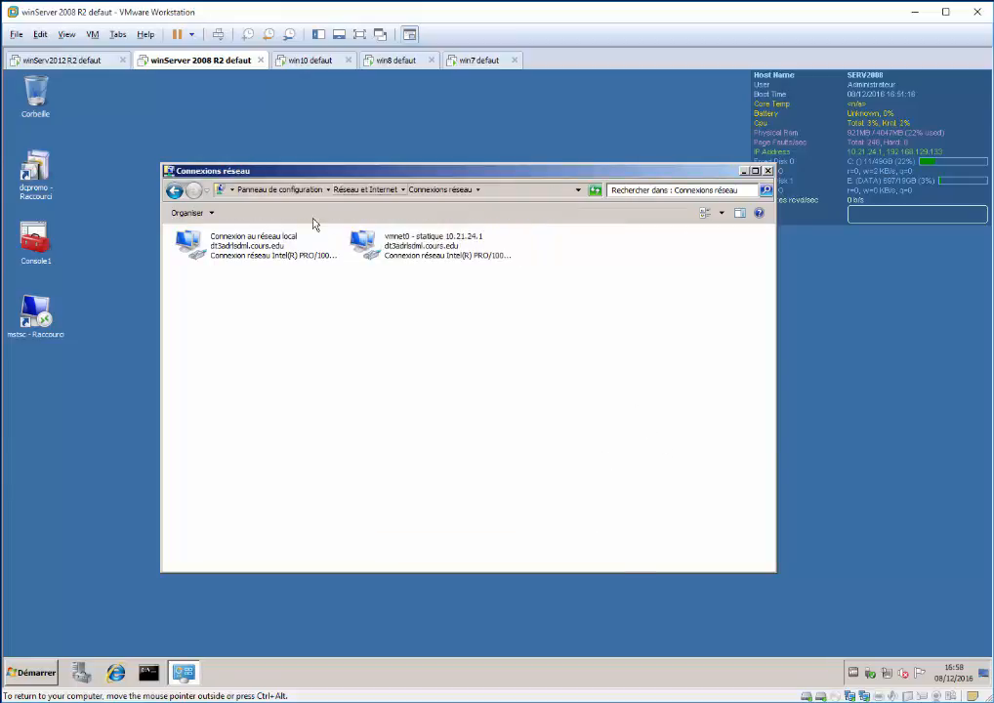